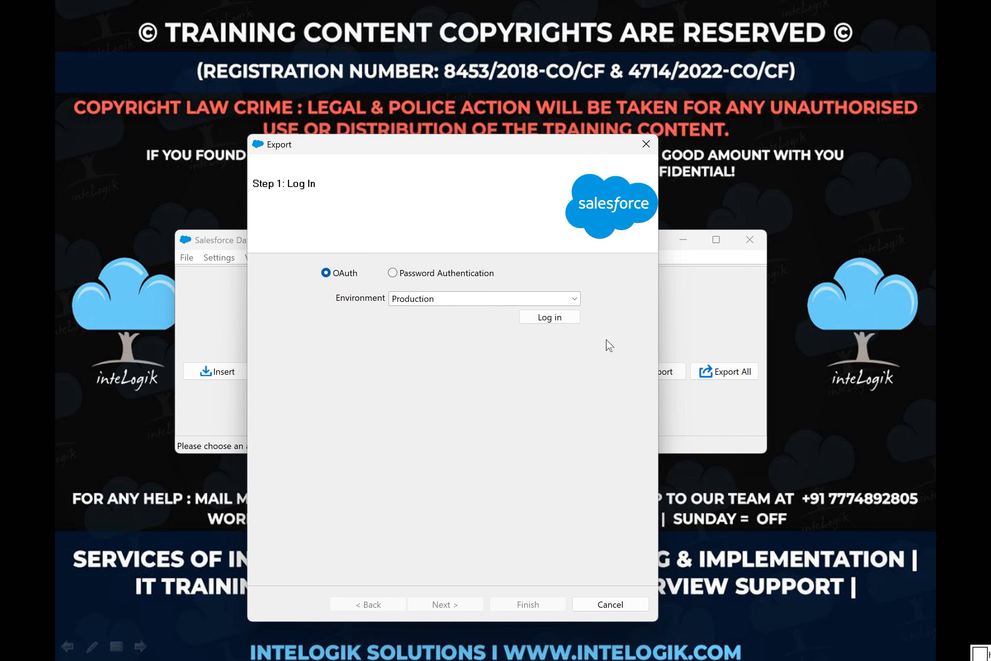
# Step: Compare the login fields offered by the Password Authentication and OAuth options
pyautogui.click(393, 273)
pyautogui.moveTo(595, 283)
pyautogui.mouseDown()
pyautogui.moveTo(321, 291)
pyautogui.moveTo(397, 383)
pyautogui.moveTo(590, 383)
pyautogui.mouseUp()
pyautogui.press('e')
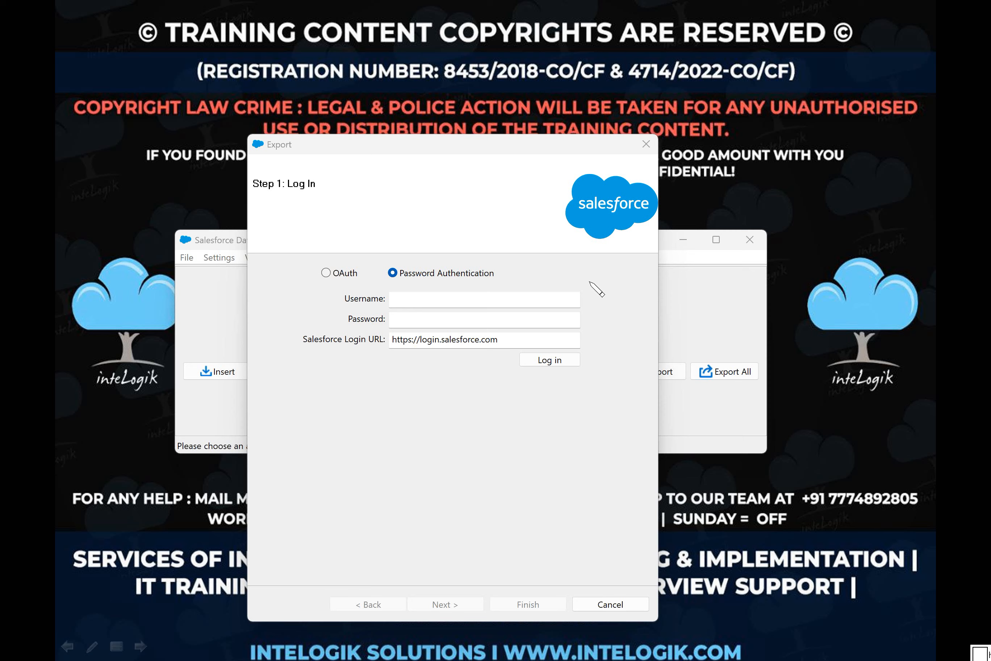
pyautogui.press('Escape')
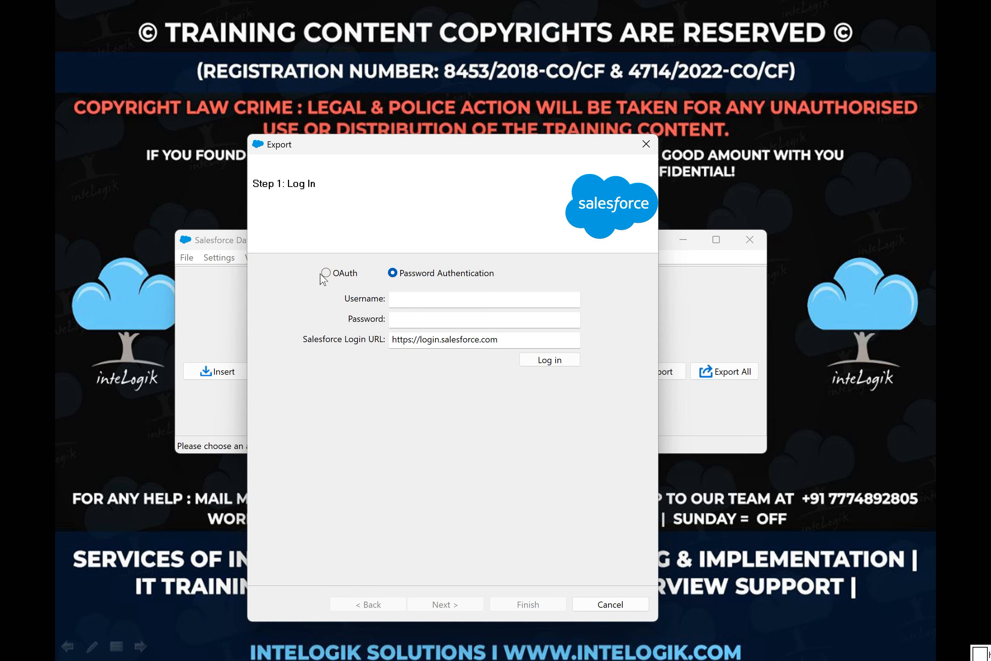
pyautogui.click(326, 273)
pyautogui.hotkey('ctrl', 'p')
pyautogui.moveTo(599, 262)
pyautogui.mouseDown()
pyautogui.moveTo(313, 269)
pyautogui.moveTo(518, 362)
pyautogui.moveTo(608, 266)
pyautogui.mouseUp()
pyautogui.press('e')
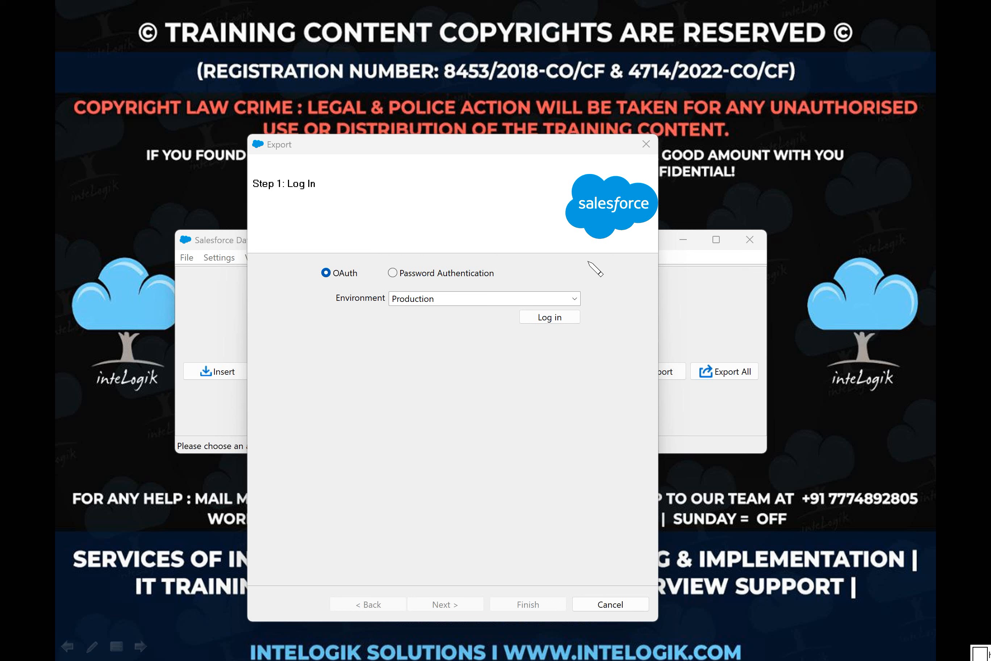
pyautogui.press('Escape')
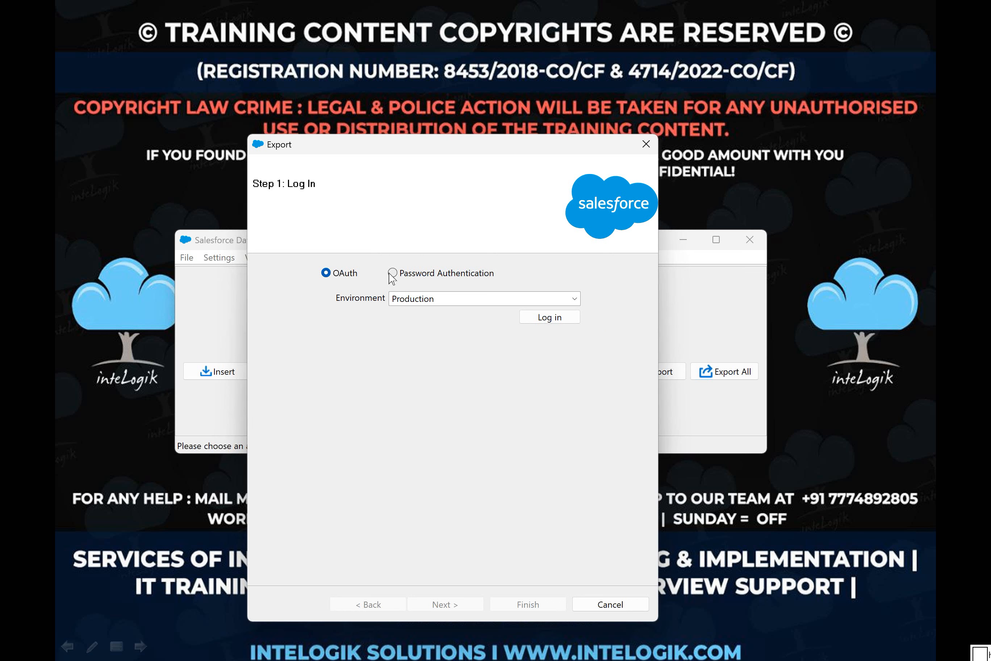
# Step: Choose Password Authentication as the login method and enter the account's username
pyautogui.click(392, 274)
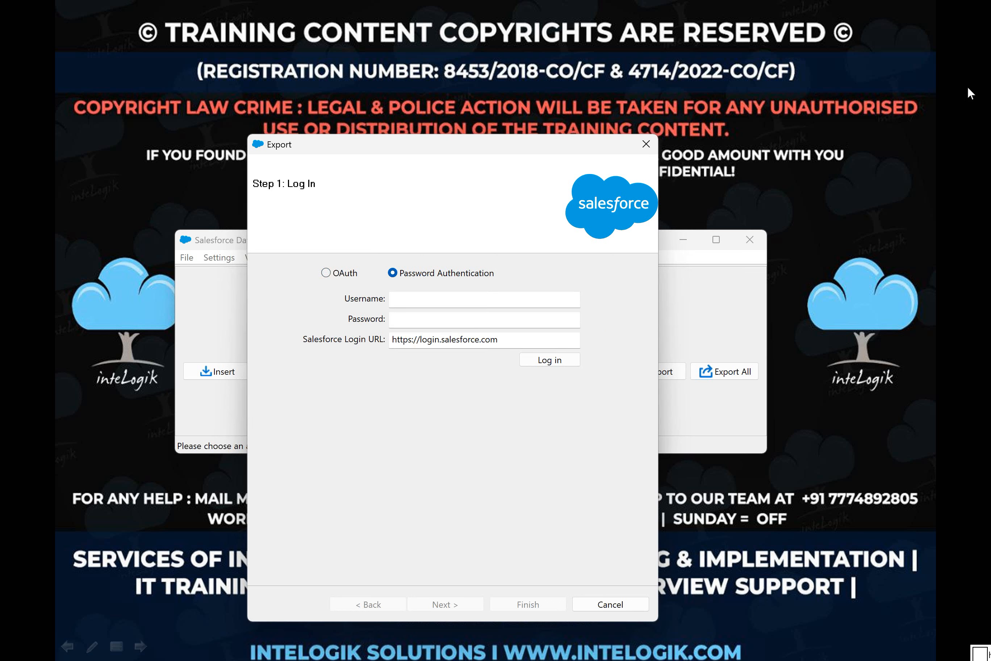
pyautogui.click(982, 67)
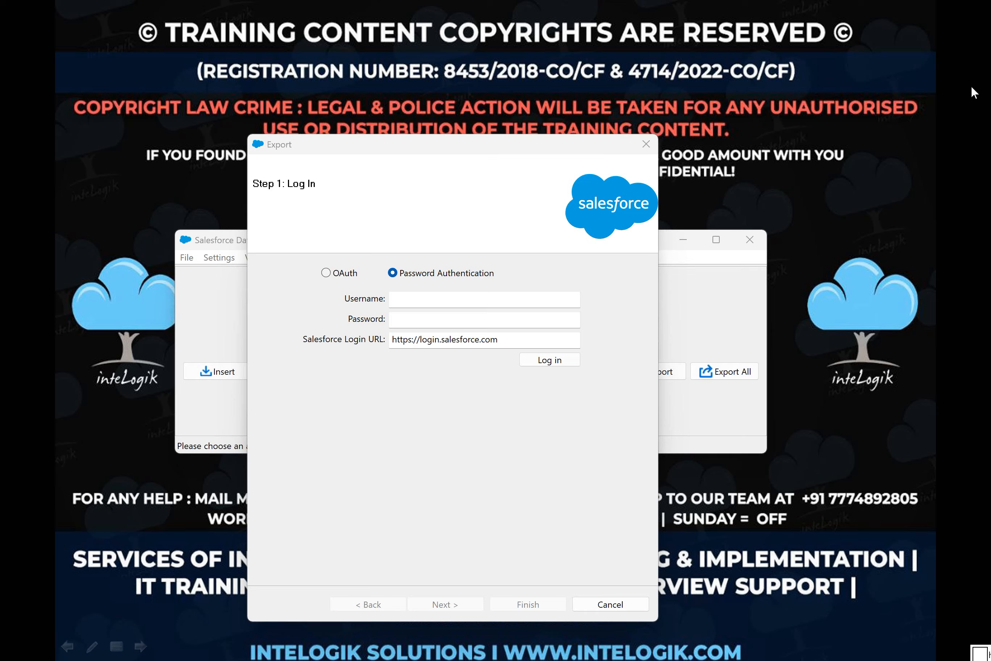
pyautogui.click(348, 316)
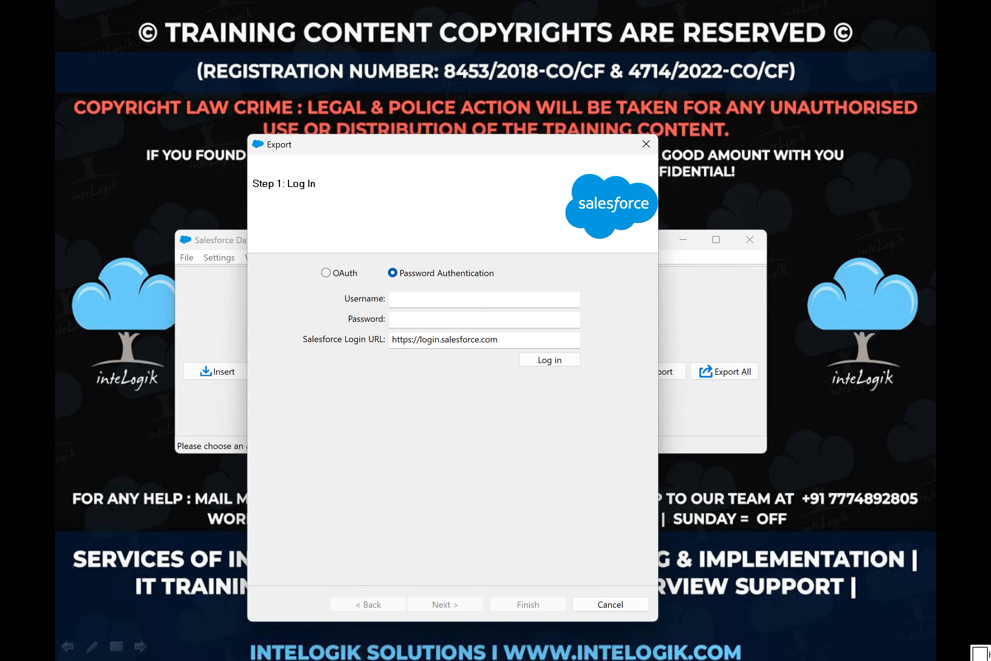
pyautogui.click(401, 299)
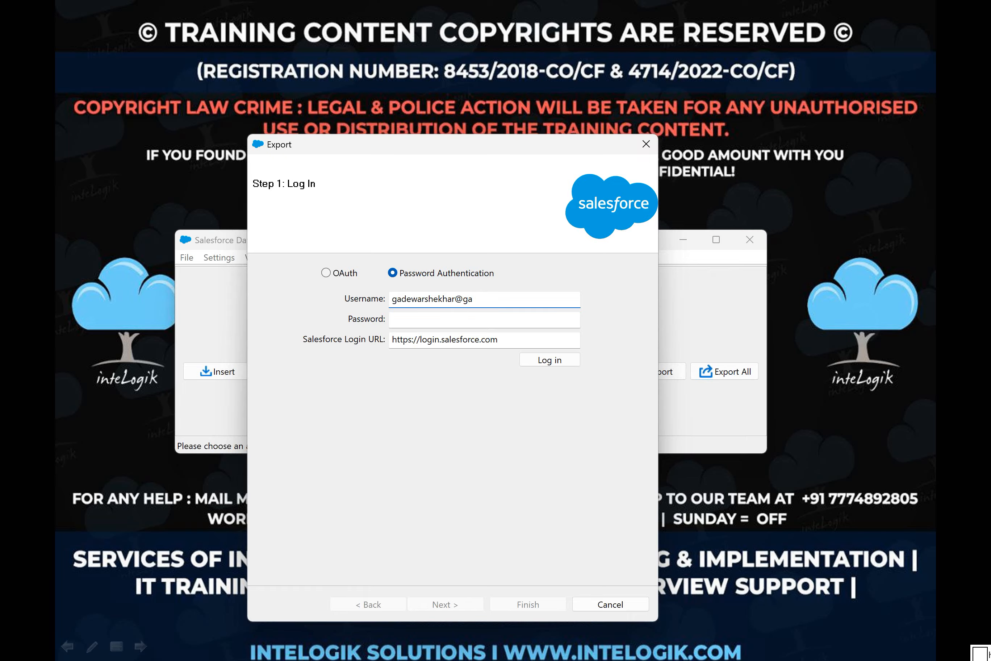
pyautogui.click(959, 138)
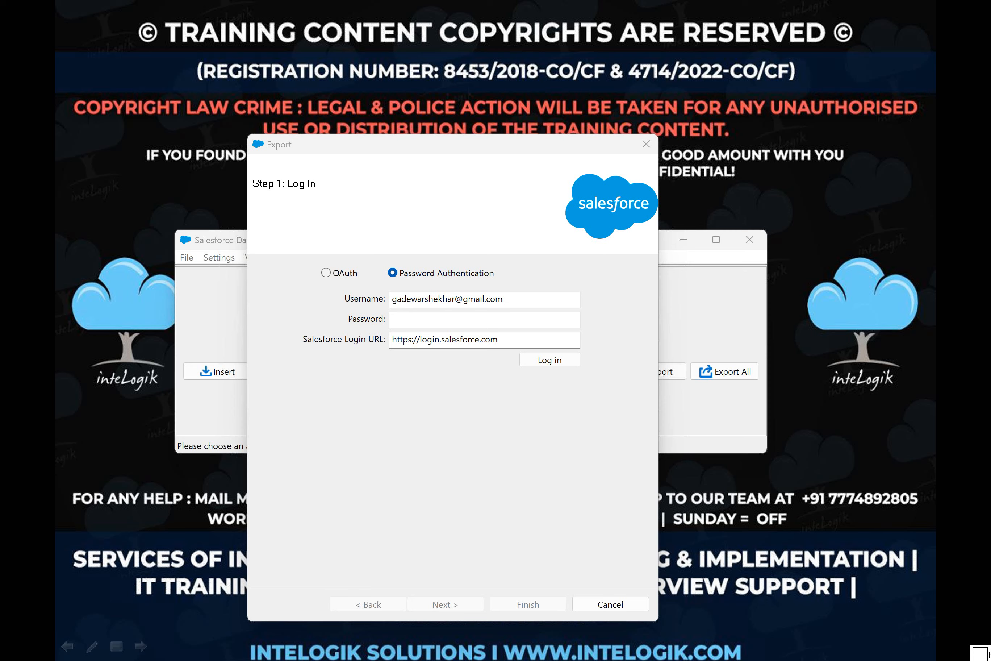
# Step: Enter the account password and try to log in with the default Salesforce login URL
pyautogui.click(426, 320)
pyautogui.write('••••••')
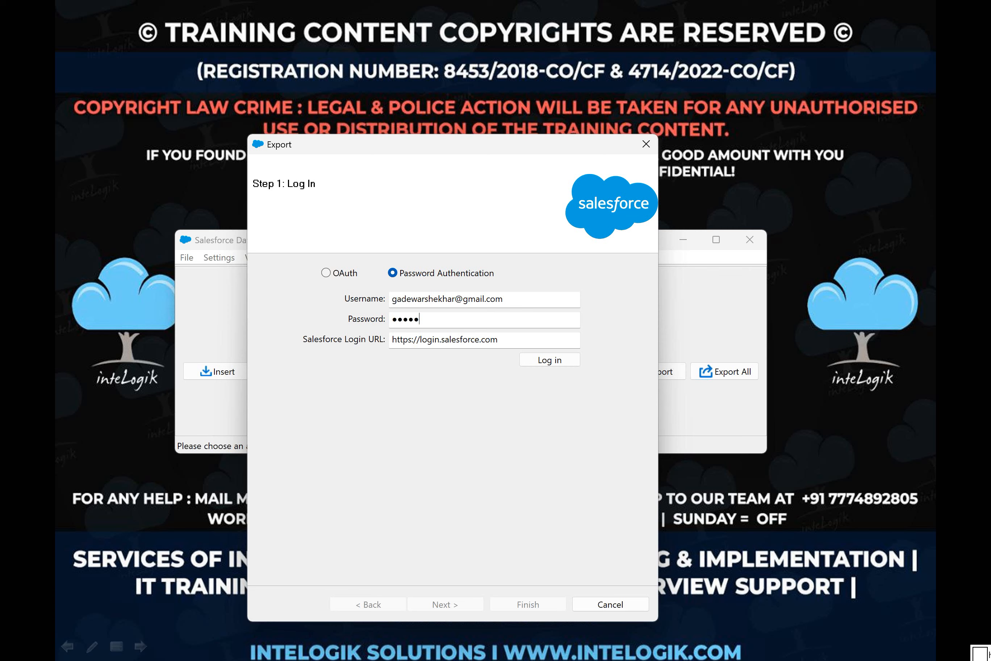
pyautogui.write('•••••')
pyautogui.click(979, 133)
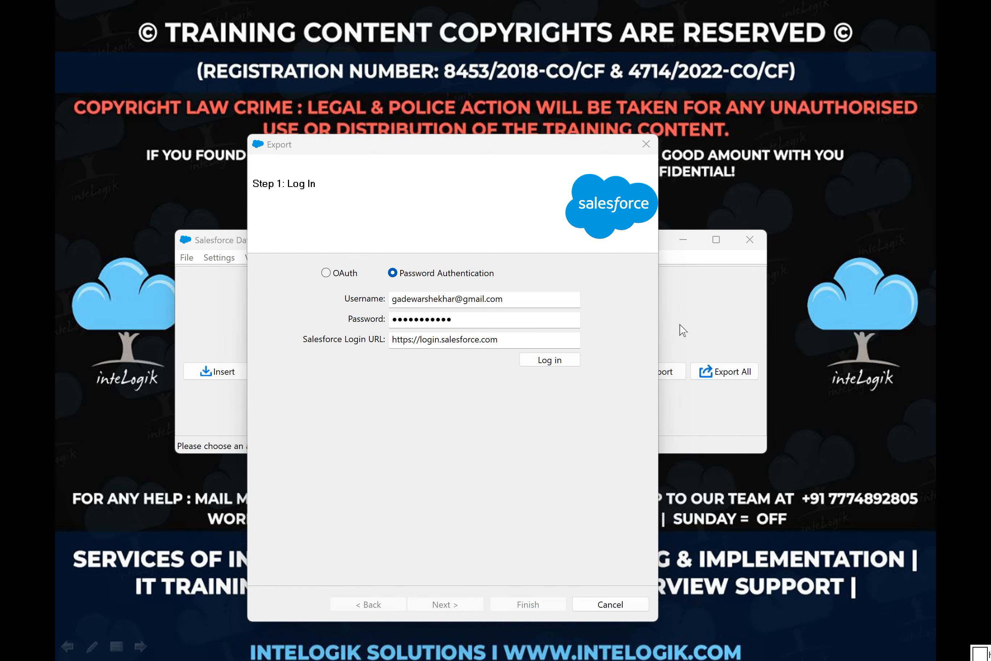
pyautogui.click(558, 362)
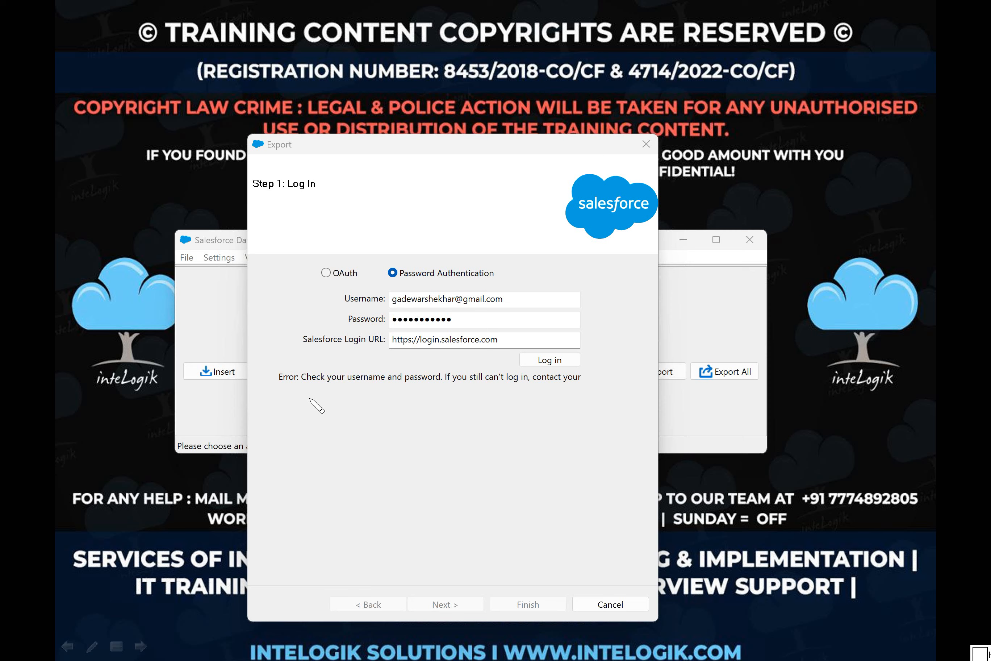
pyautogui.moveTo(306, 396); pyautogui.dragTo(606, 398)
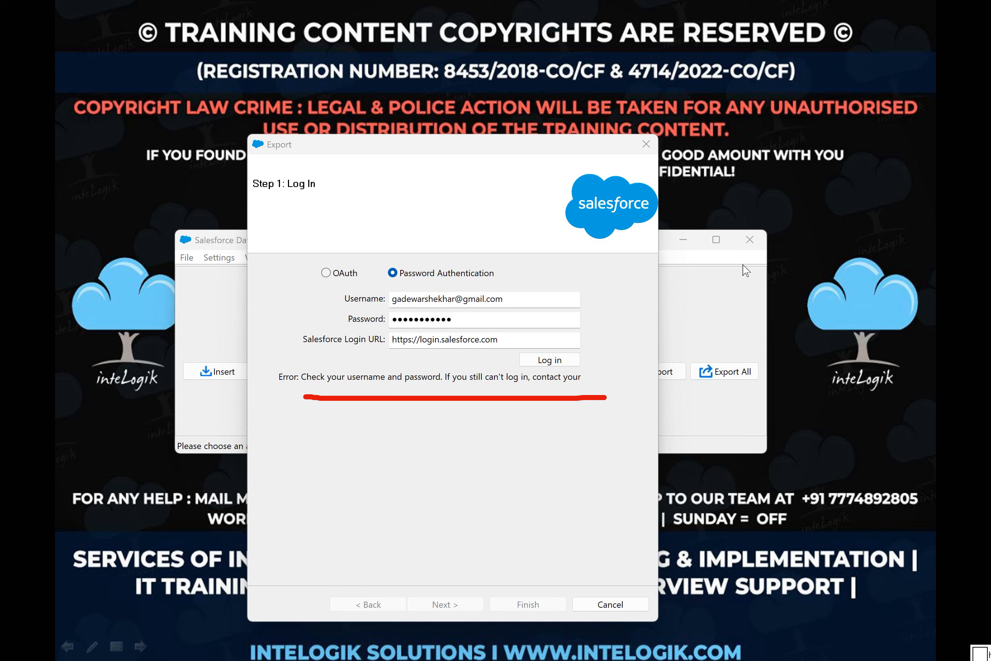
pyautogui.moveTo(754, 256)
pyautogui.mouseDown()
pyautogui.moveTo(762, 261)
pyautogui.moveTo(797, 229)
pyautogui.mouseUp()
pyautogui.moveTo(789, 236); pyautogui.dragTo(792, 260)
pyautogui.moveTo(822, 210)
pyautogui.mouseDown()
pyautogui.moveTo(831, 245)
pyautogui.moveTo(832, 223)
pyautogui.mouseUp()
pyautogui.moveTo(843, 158); pyautogui.dragTo(746, 329)
pyautogui.moveTo(731, 170); pyautogui.dragTo(836, 269)
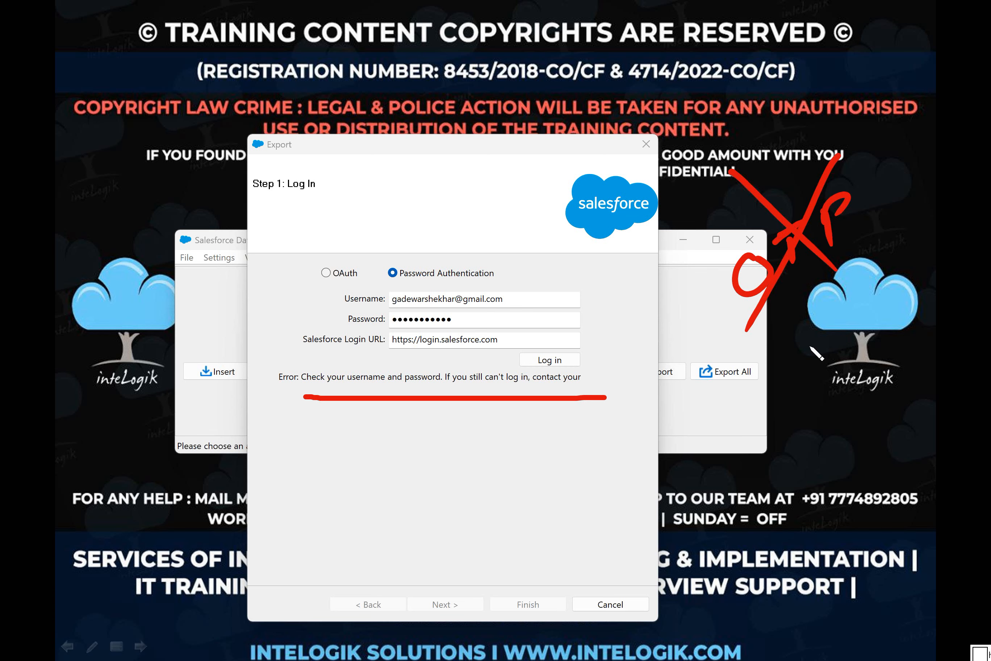
pyautogui.moveTo(842, 353)
pyautogui.mouseDown()
pyautogui.moveTo(847, 383)
pyautogui.moveTo(815, 403)
pyautogui.mouseUp()
pyautogui.moveTo(870, 335)
pyautogui.mouseDown()
pyautogui.moveTo(874, 385)
pyautogui.moveTo(892, 314)
pyautogui.mouseUp()
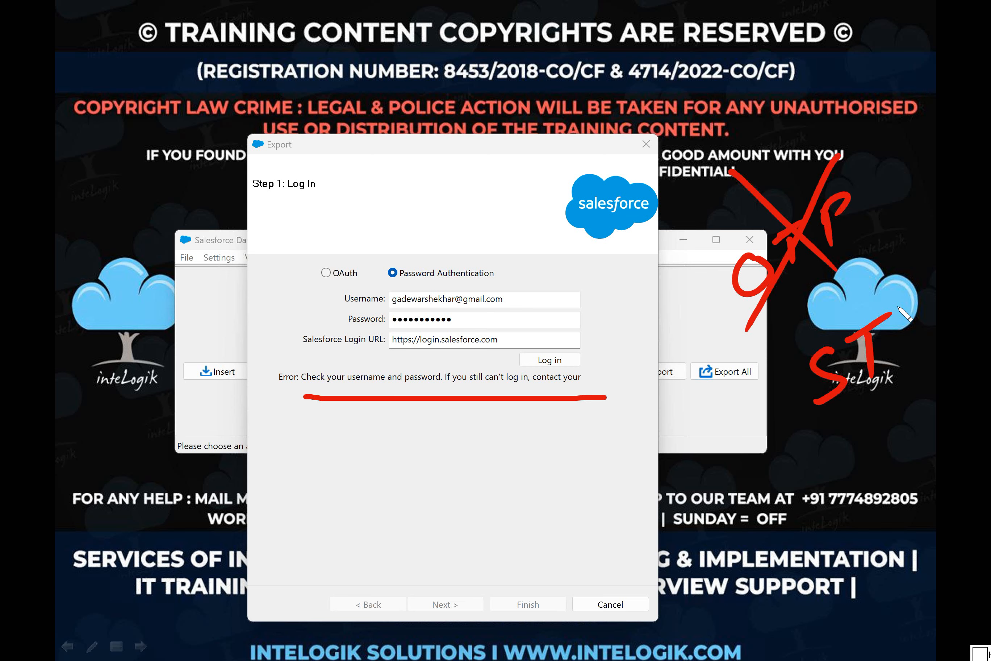
pyautogui.press('e')
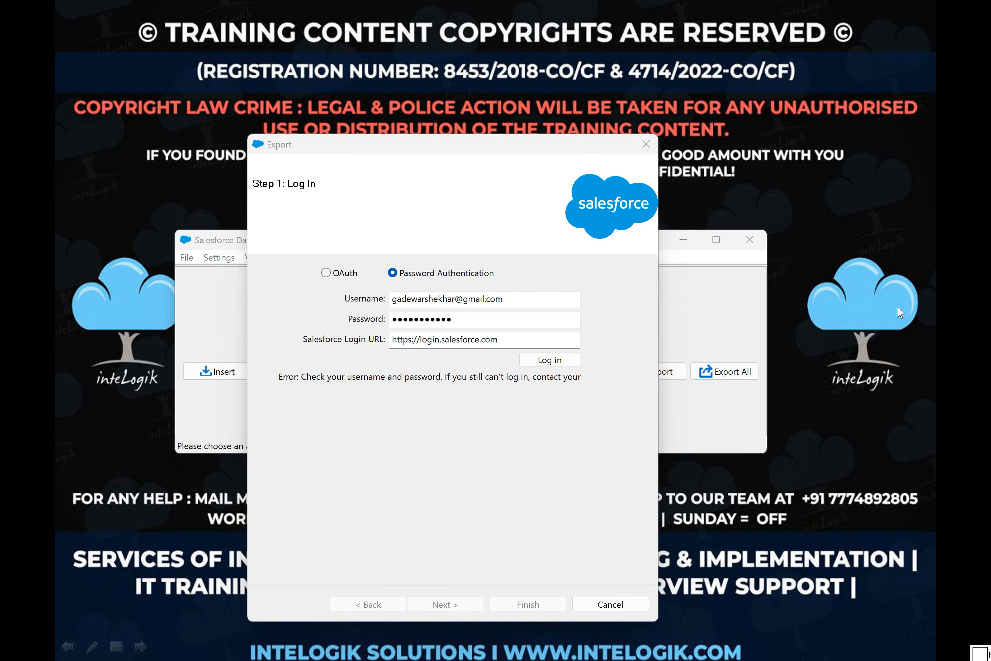
# Step: Switch to Salesforce in Chrome and open the personal settings of the signed-in account
pyautogui.click(940, 196)
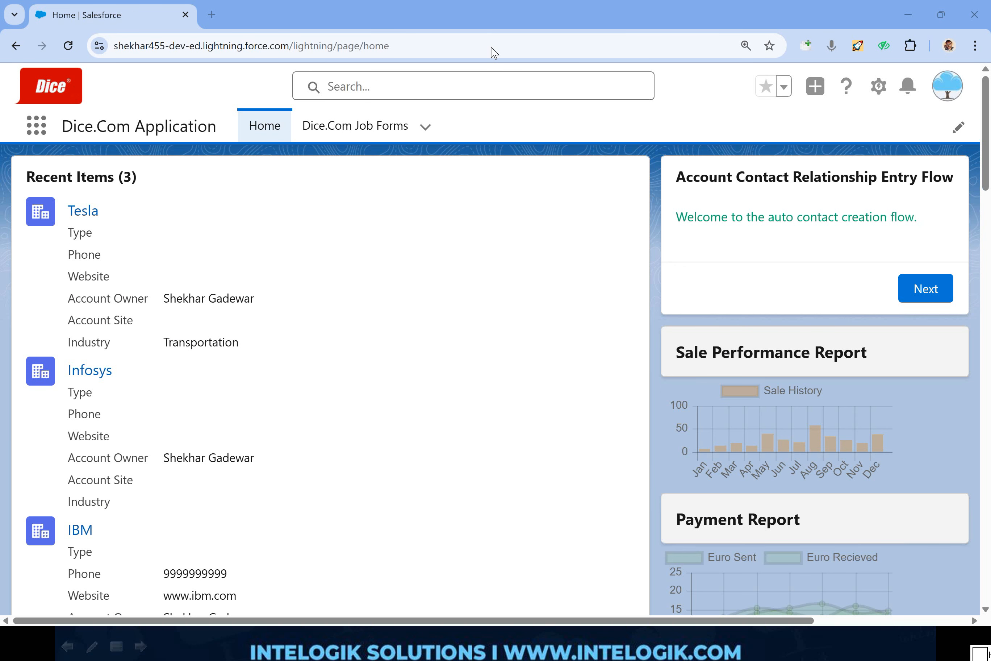
pyautogui.click(947, 90)
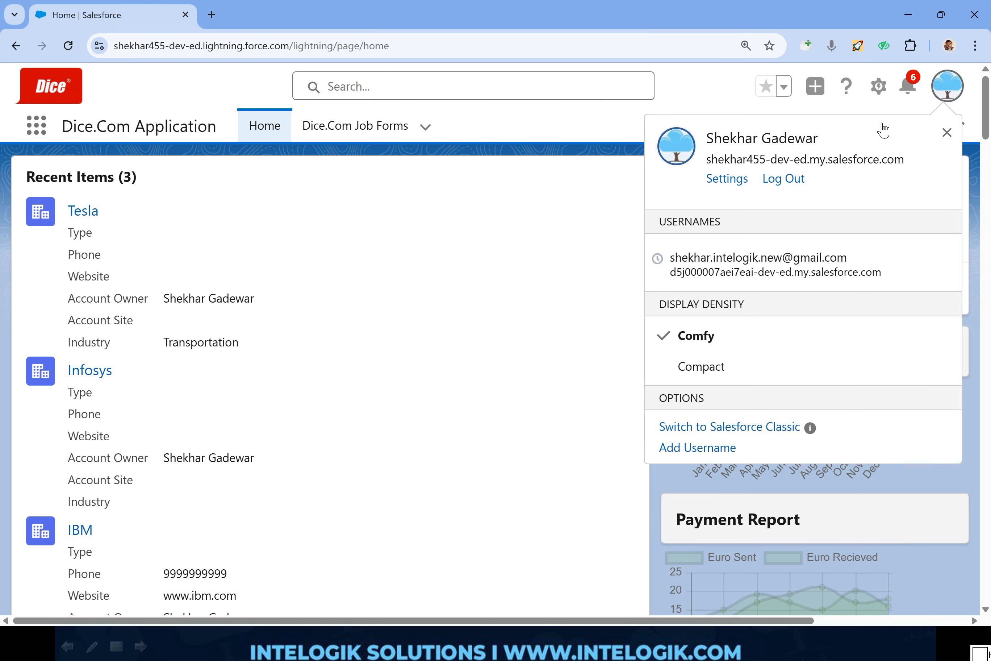
pyautogui.click(731, 188)
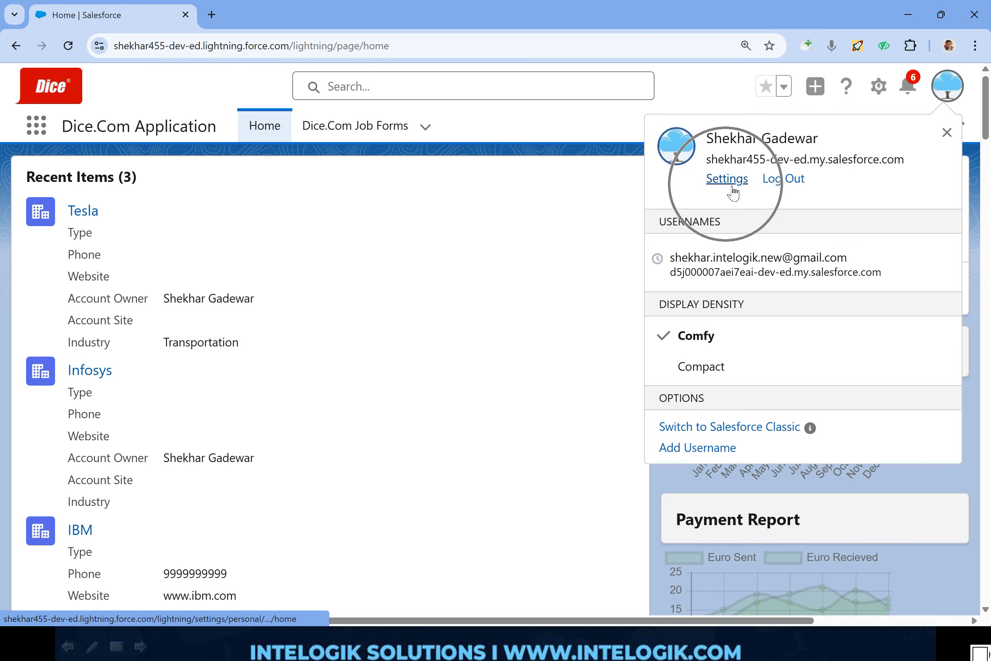
pyautogui.press('ctrl')
pyautogui.press('ctrl')
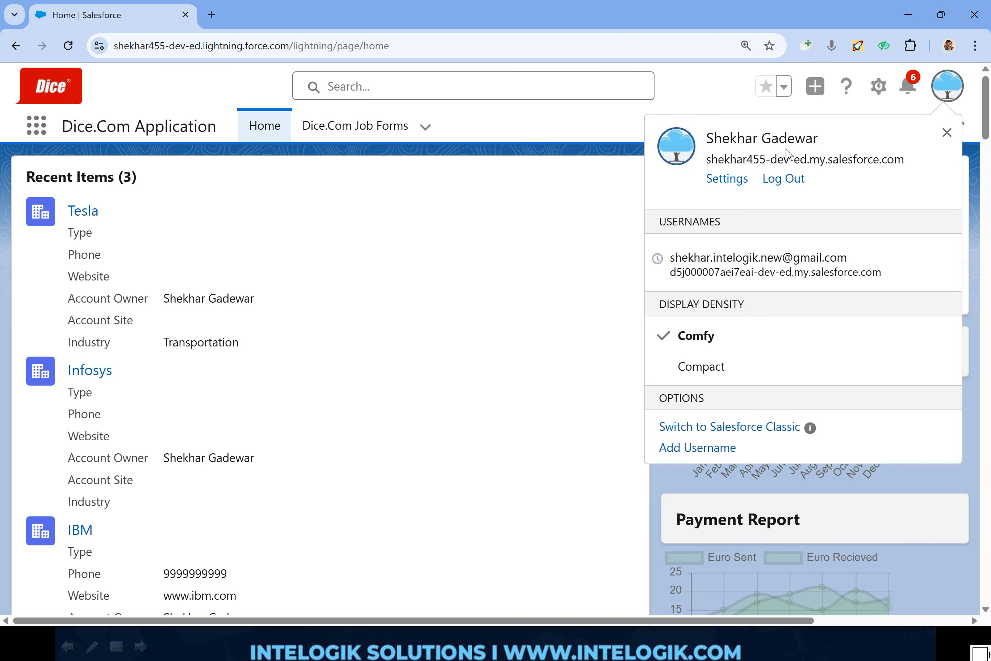
pyautogui.click(727, 179)
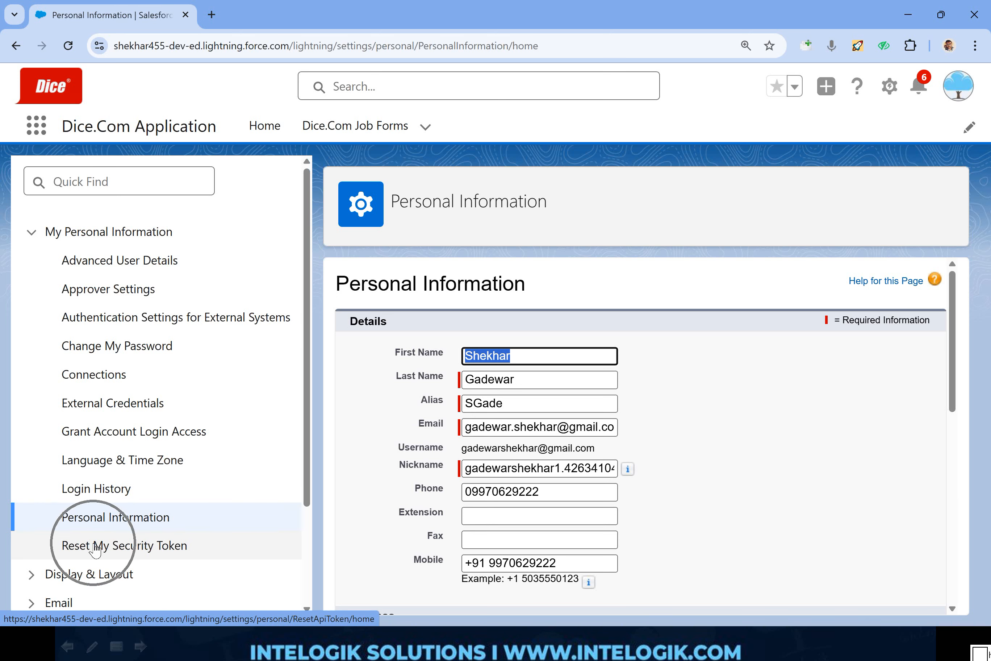
# Step: Reset the account's security token from the personal information settings so a new one is sent by email
pyautogui.click(94, 546)
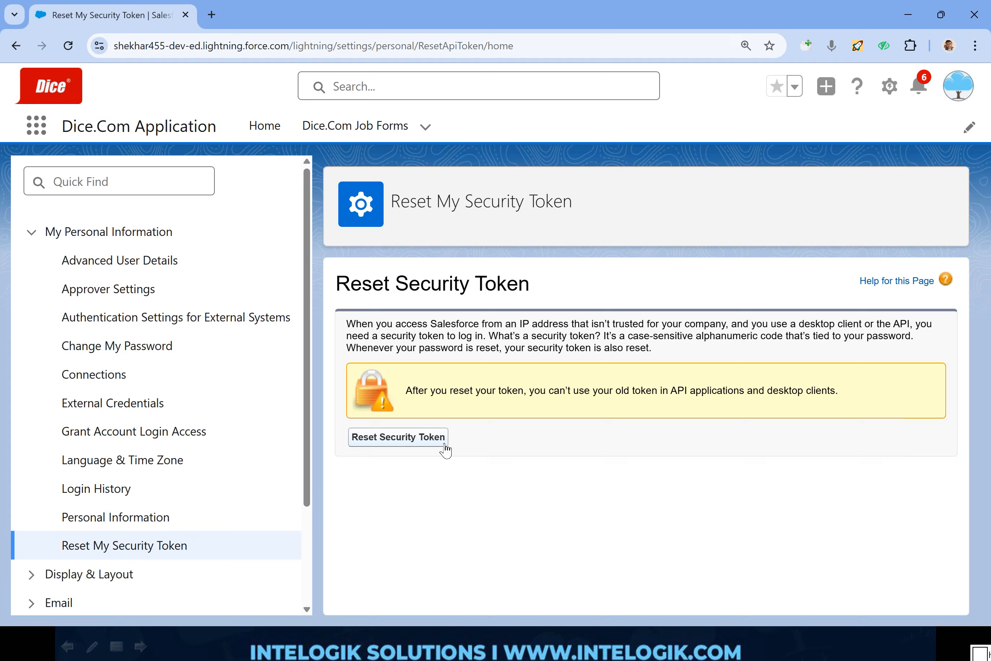
pyautogui.hotkey('ctrl', '2')
pyautogui.moveTo(487, 407)
pyautogui.mouseDown()
pyautogui.moveTo(316, 489)
pyautogui.moveTo(471, 400)
pyautogui.moveTo(444, 402)
pyautogui.mouseUp()
pyautogui.press('Escape')
pyautogui.click(434, 437)
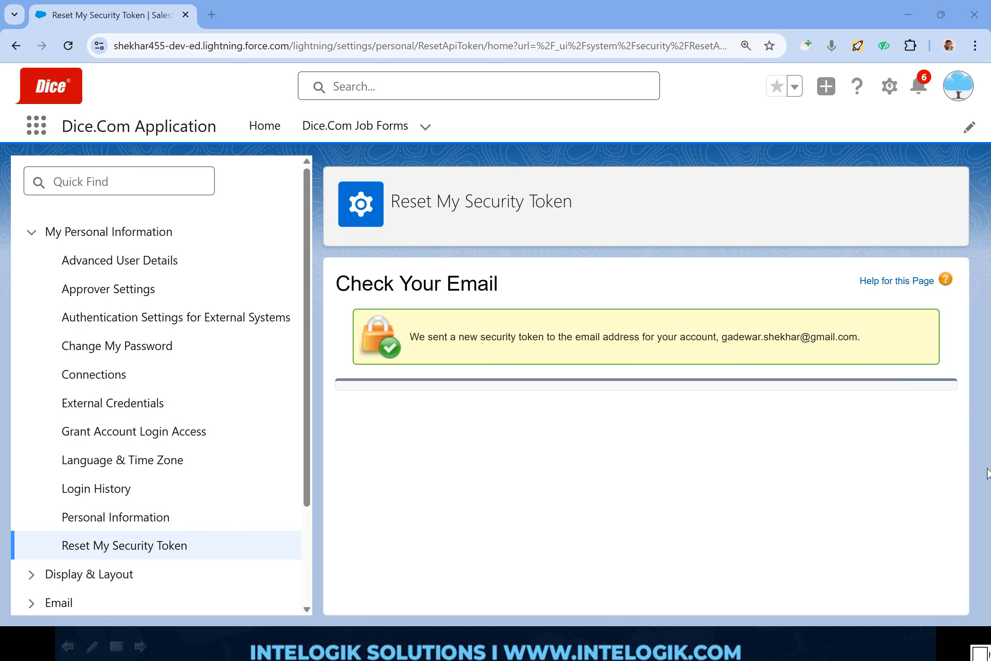
pyautogui.moveTo(722, 337); pyautogui.dragTo(861, 343)
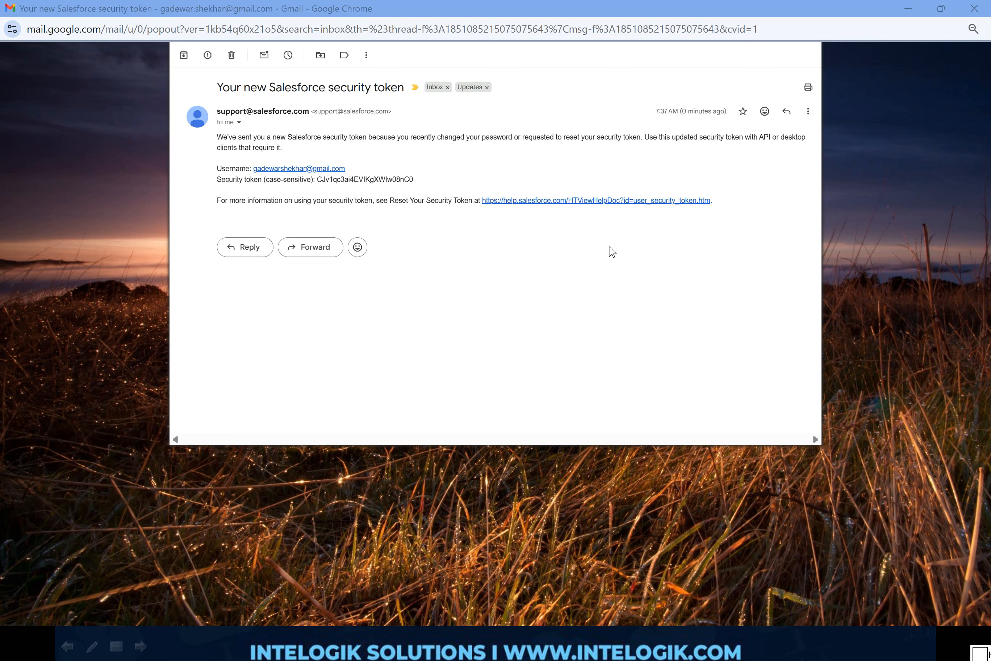
# Step: Switch to Gmail and copy the security token from the "Your new Salesforce security token" message
pyautogui.moveTo(652, 121); pyautogui.dragTo(736, 123)
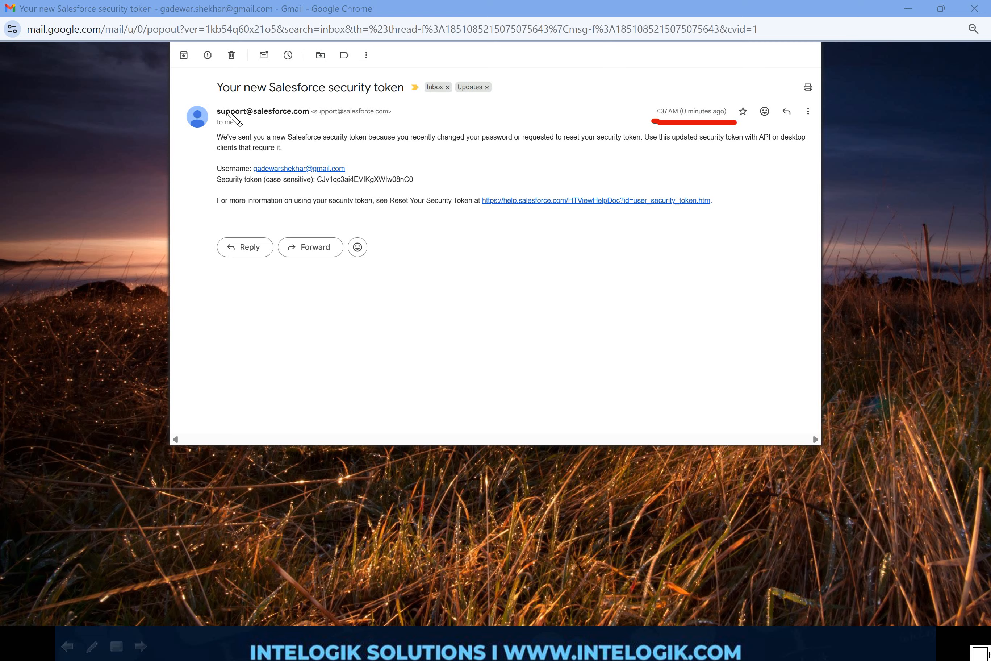
pyautogui.moveTo(217, 103); pyautogui.dragTo(429, 97)
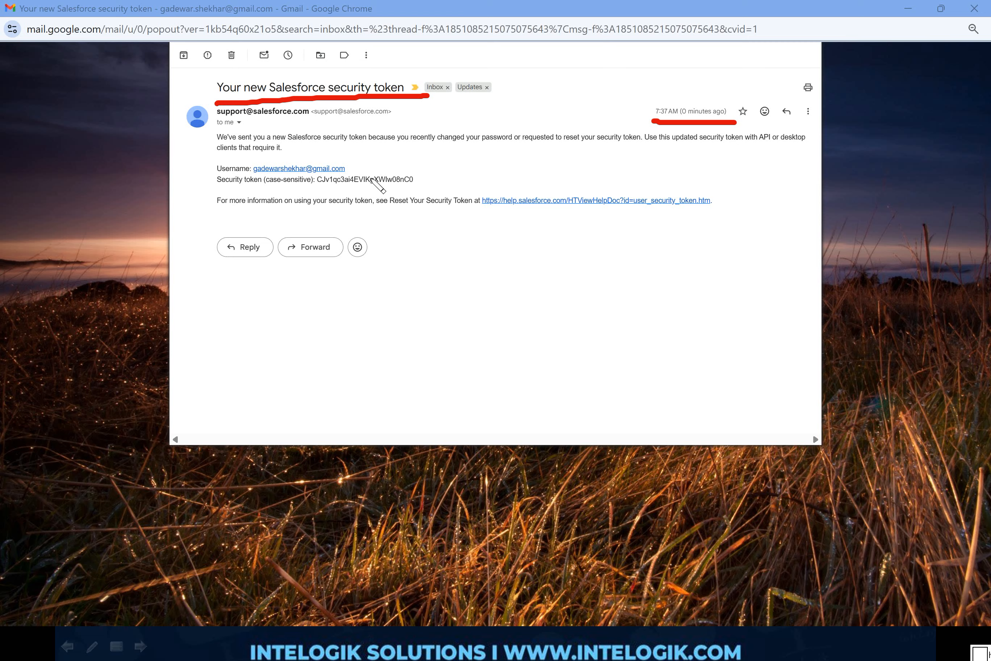
pyautogui.moveTo(315, 188)
pyautogui.mouseDown()
pyautogui.moveTo(435, 187)
pyautogui.moveTo(403, 163)
pyautogui.moveTo(313, 162)
pyautogui.moveTo(313, 189)
pyautogui.mouseUp()
pyautogui.press('e')
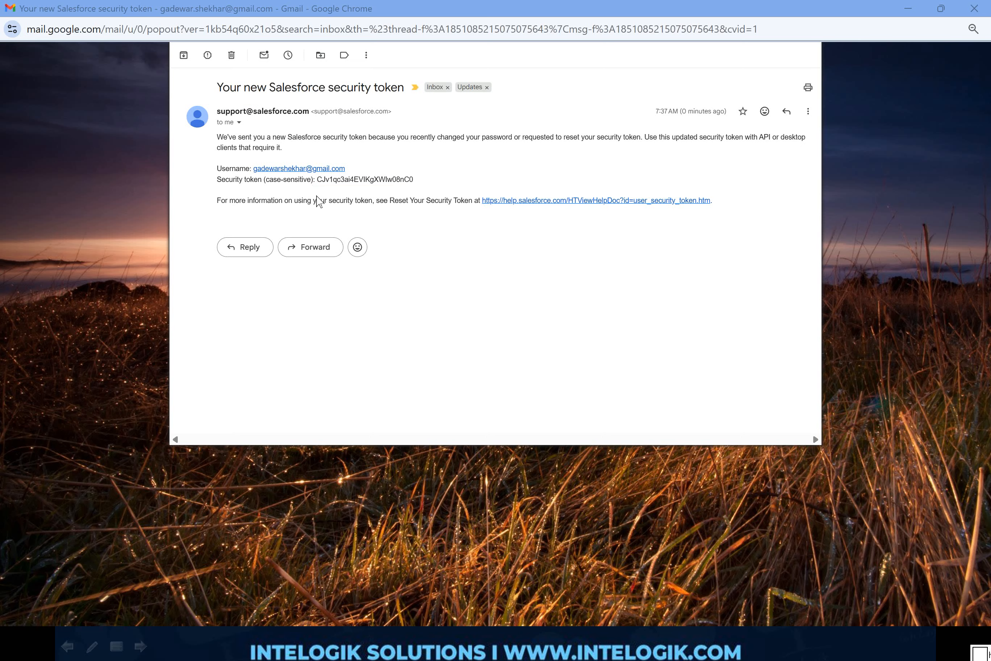
pyautogui.doubleClick(377, 184)
pyautogui.hotkey('ctrl', 'c')
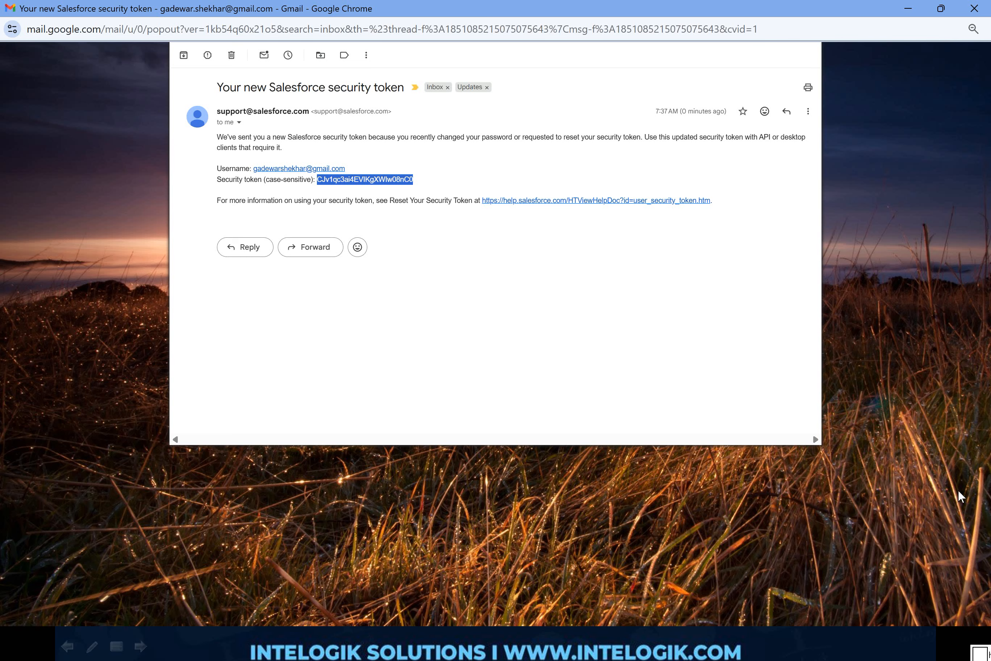
# Step: Switch to Notepad++ and write a "Password :" line with a sample password in the empty file
pyautogui.hotkey('alt', 'Tab')
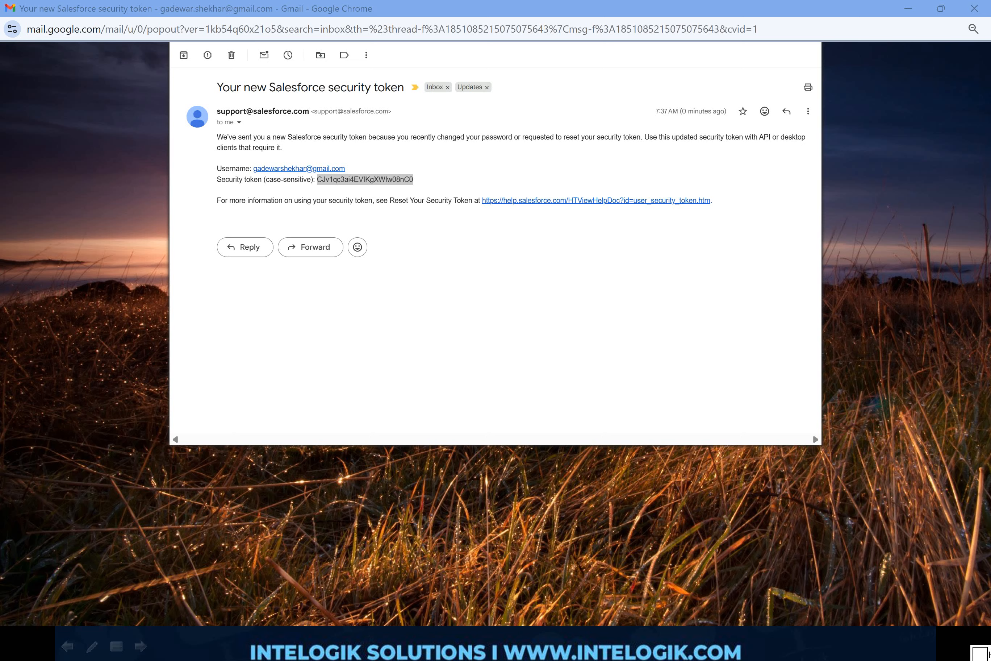
pyautogui.hotkey('alt', 'Tab')
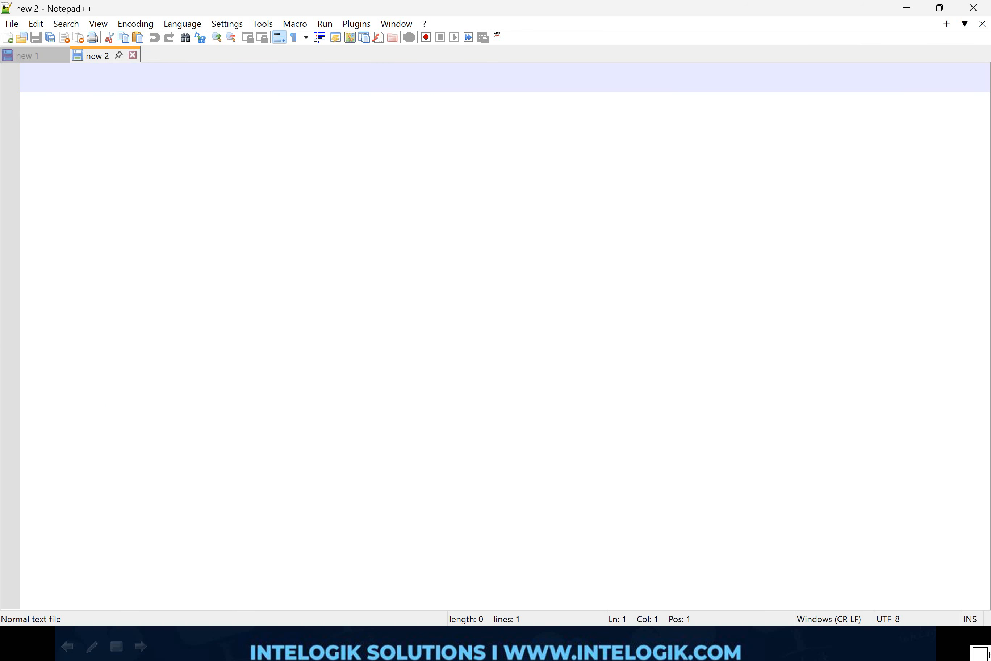
pyautogui.write('pa')
pyautogui.press('BackSpace')
pyautogui.press('BackSpace')
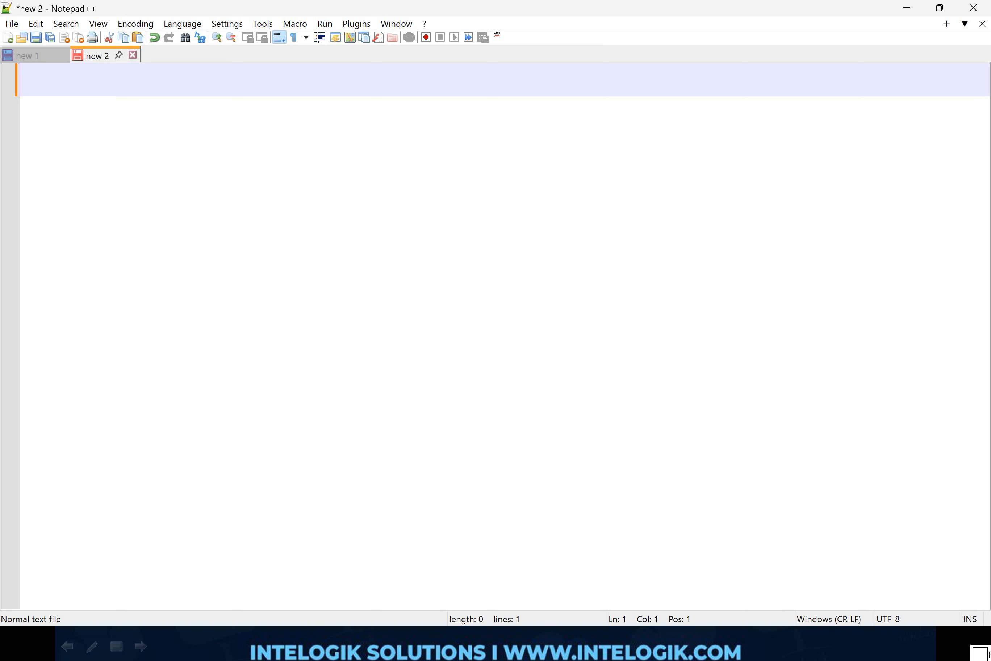
pyautogui.write('Password: abcd')
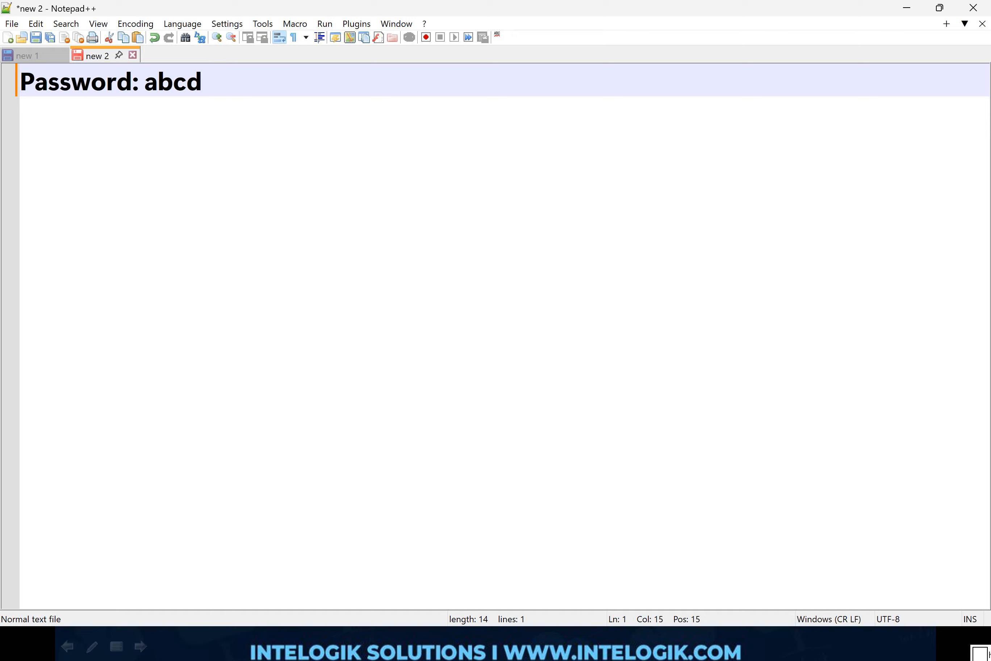
# Step: Add an "ST :" line below the password line and paste the copied security token into it
pyautogui.press('Return')
pyautogui.write('ST')
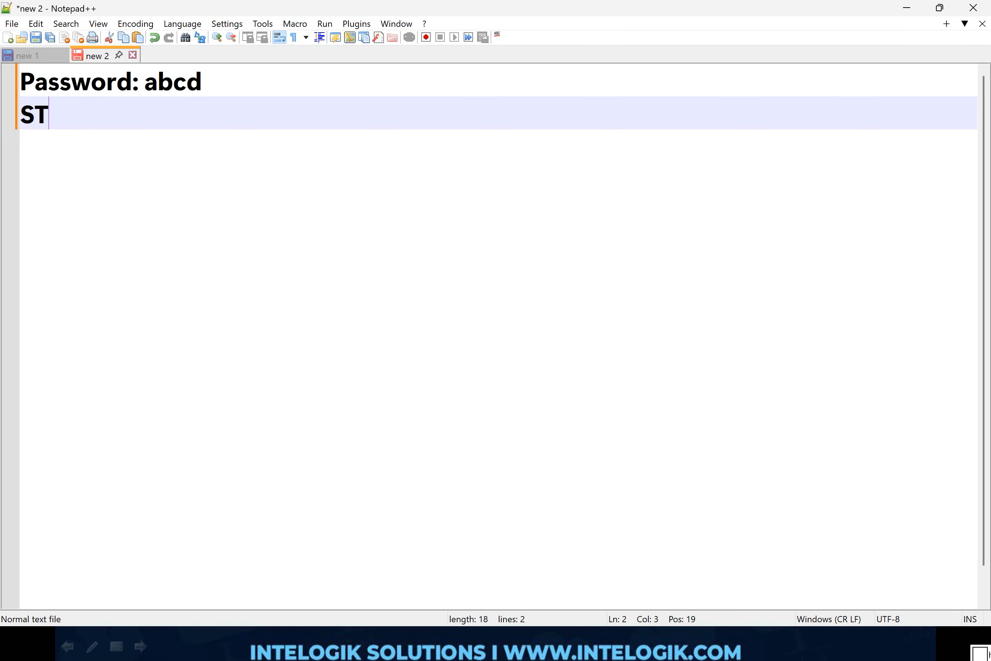
pyautogui.write(':')
pyautogui.hotkey('ctrl', 'v')
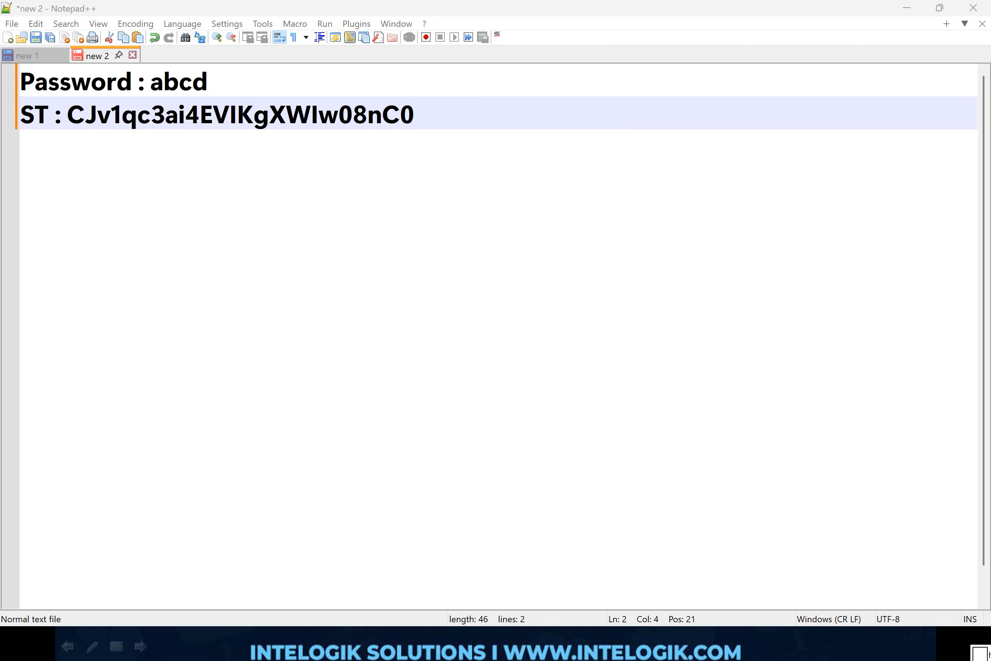
# Step: Add a "Data Loder :" line below the security token line, separated from it by one blank line
pyautogui.press('End')
pyautogui.press('Return')
pyautogui.press('Return')
pyautogui.write('Data La')
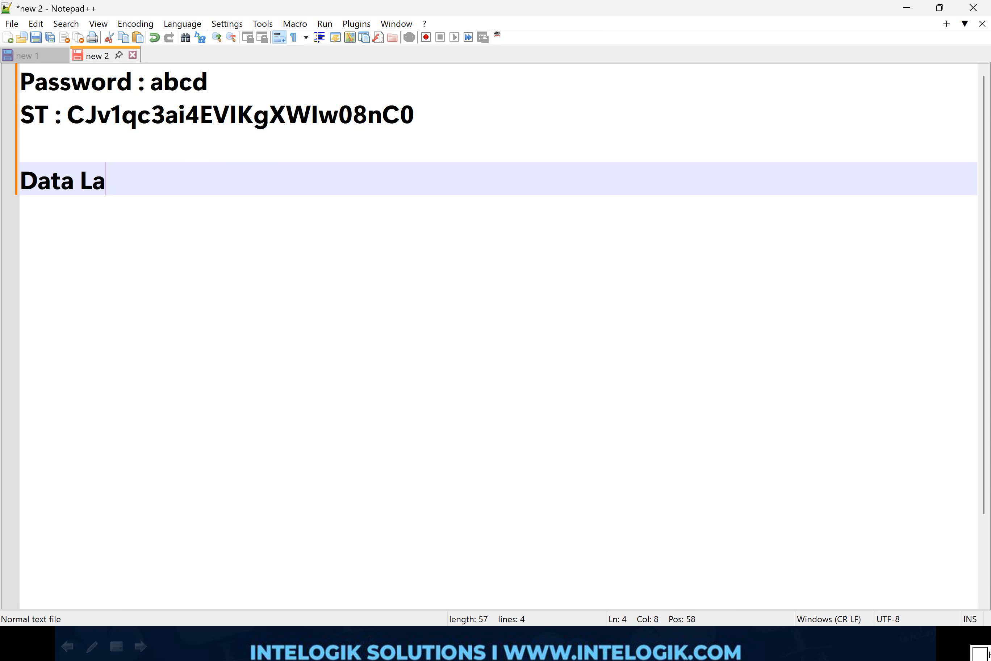
pyautogui.press('BackSpace')
pyautogui.write('oder :')
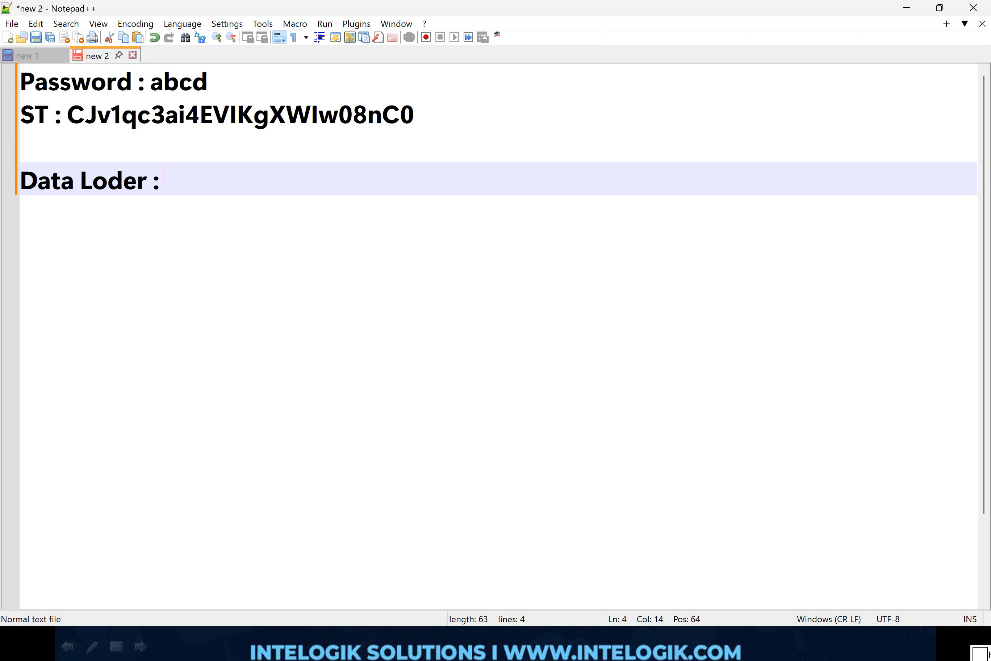
# Step: Extend the sample password at the end of the "Password :" line with additional digits
pyautogui.hotkey('ctrl', 'Home')
pyautogui.press('End')
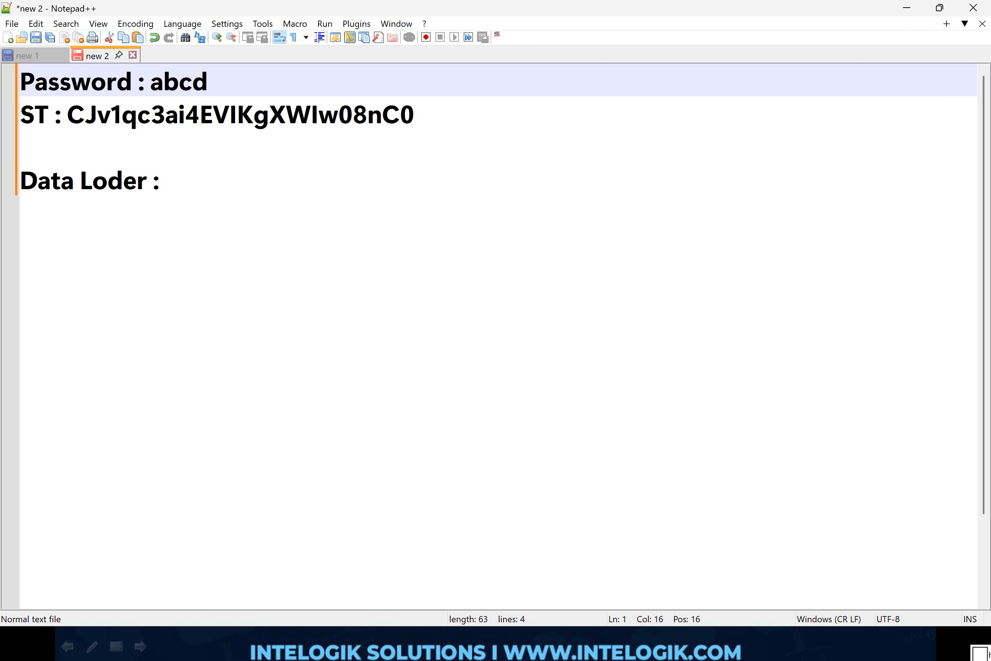
pyautogui.write('1234')
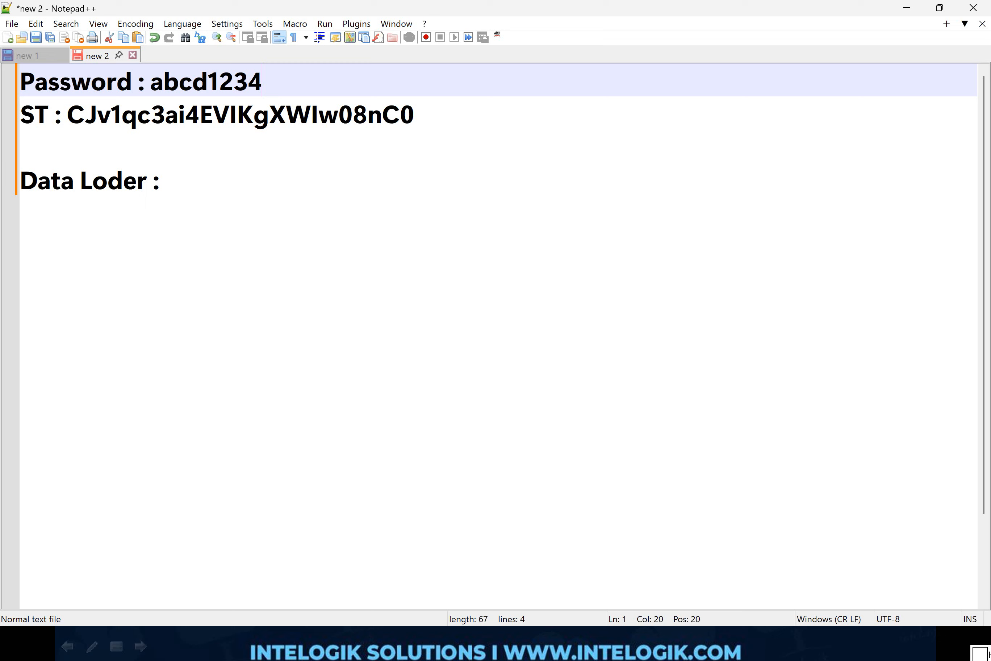
# Step: Copy the sample password and the security token one directly after the other into the "Data Loder :" line
pyautogui.doubleClick(238, 91)
pyautogui.hotkey('ctrl', 'c')
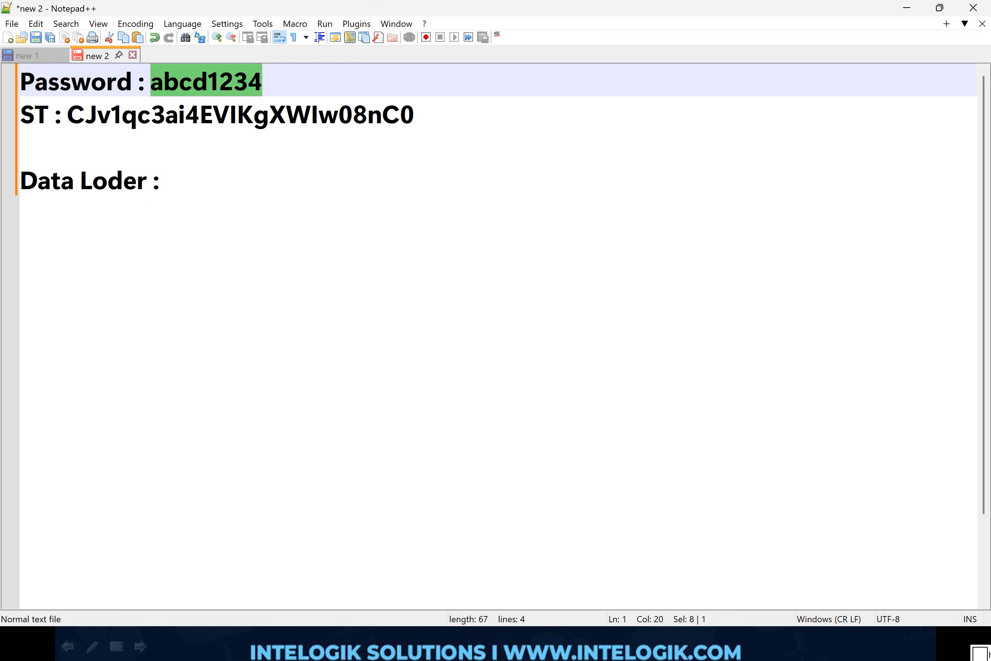
pyautogui.click(166, 181)
pyautogui.hotkey('ctrl', 'v')
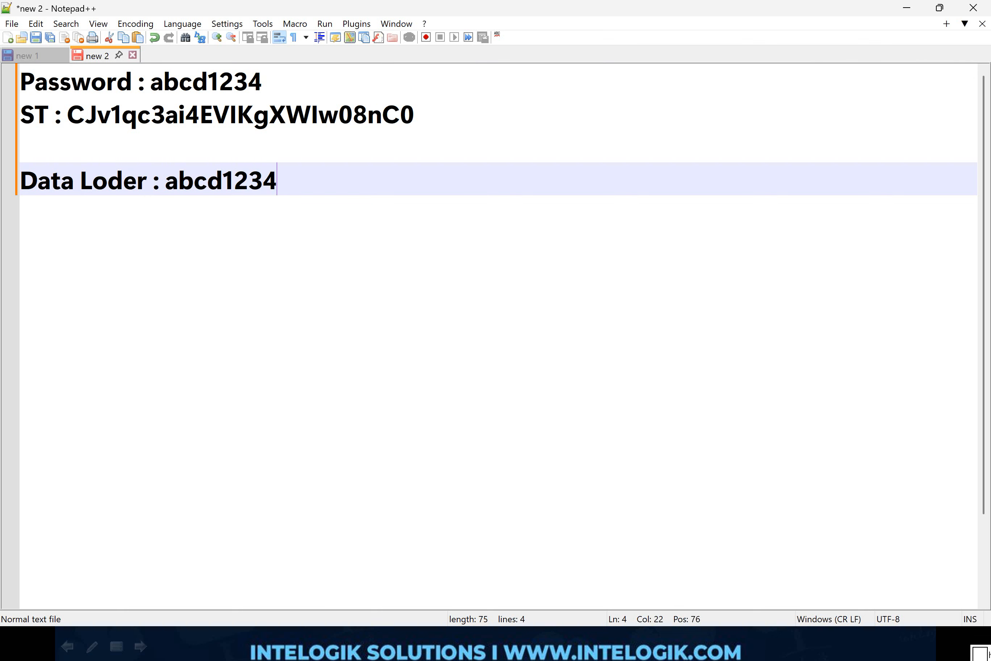
pyautogui.doubleClick(265, 115)
pyautogui.hotkey('ctrl', 'c')
pyautogui.click(285, 181)
pyautogui.hotkey('ctrl', 'v')
pyautogui.moveTo(245, 208)
pyautogui.mouseDown()
pyautogui.moveTo(283, 155)
pyautogui.moveTo(283, 206)
pyautogui.mouseUp()
pyautogui.moveTo(379, 235); pyautogui.dragTo(349, 306)
pyautogui.moveTo(344, 241); pyautogui.dragTo(404, 296)
pyautogui.press('Escape')
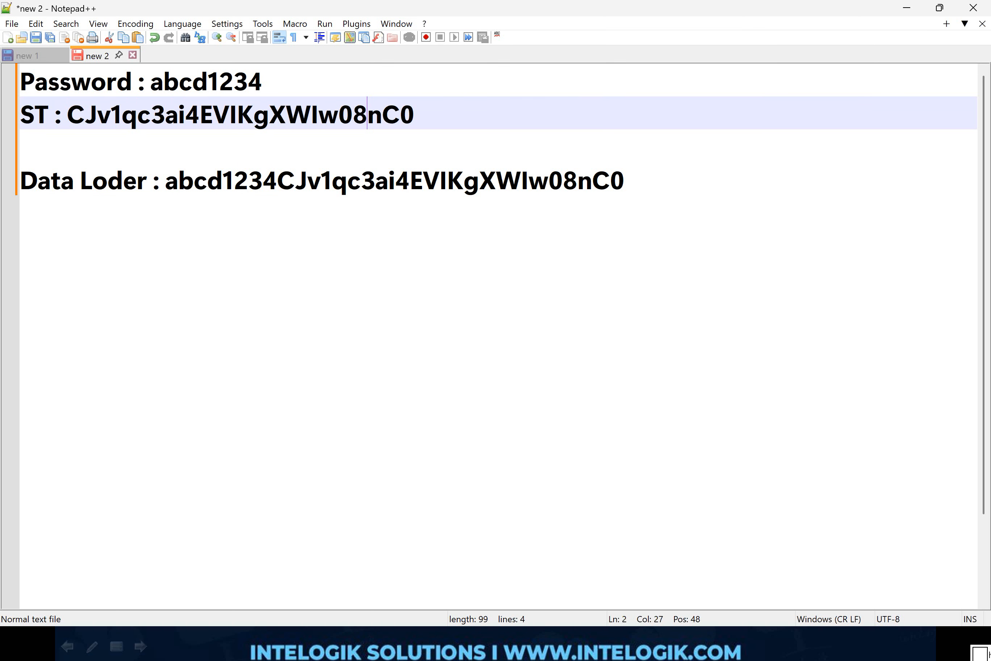
# Step: Switch to Salesforce Data Loader, append the copied security token to the account password in the Export login, and log in
pyautogui.doubleClick(371, 114)
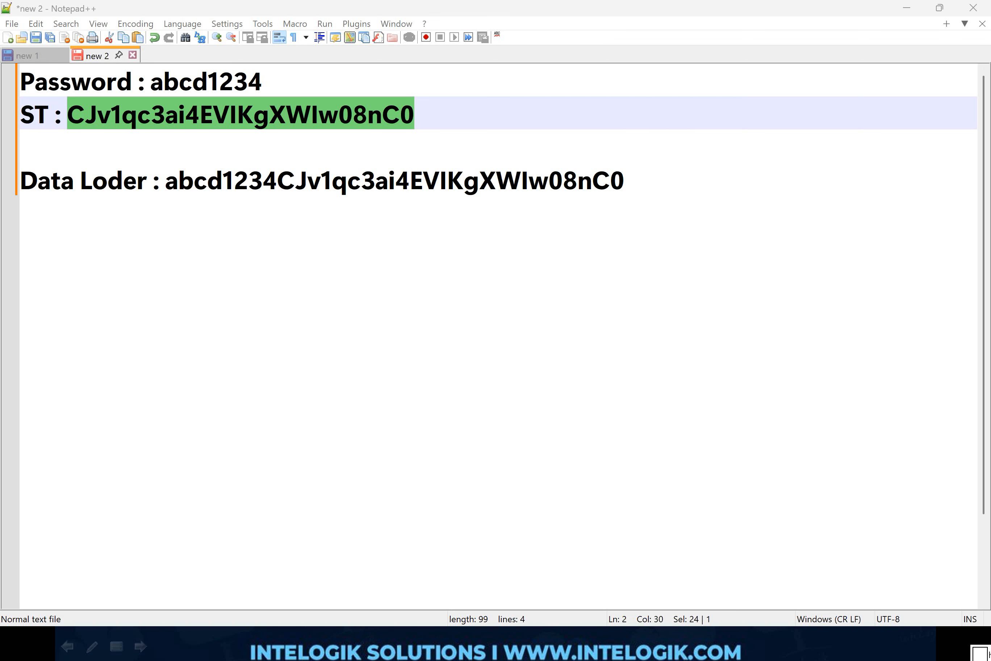
pyautogui.hotkey('alt', 'Tab')
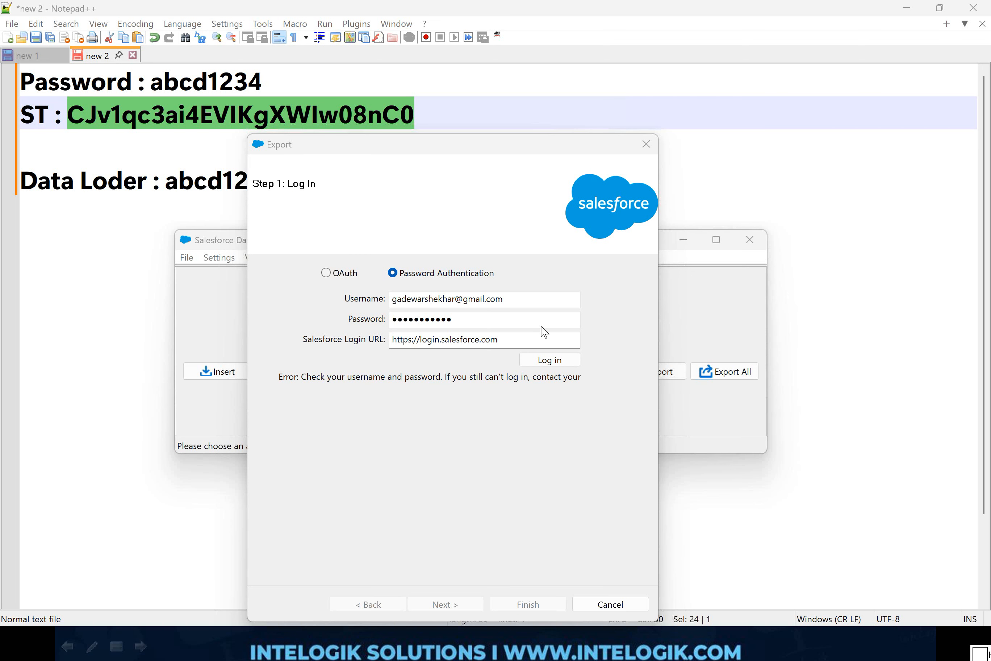
pyautogui.click(567, 318)
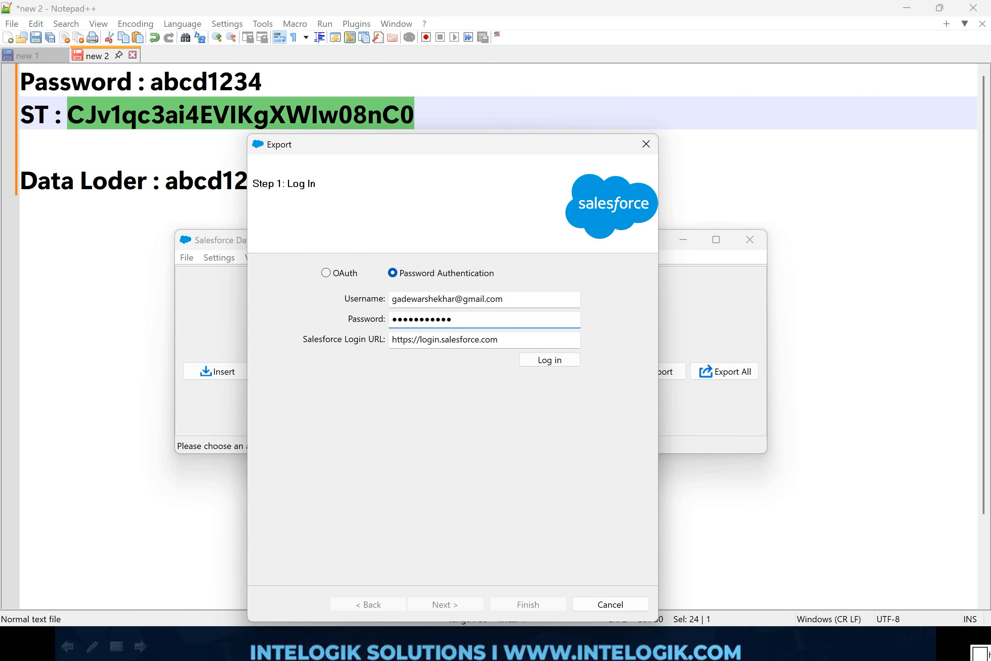
pyautogui.hotkey('ctrl', 'v')
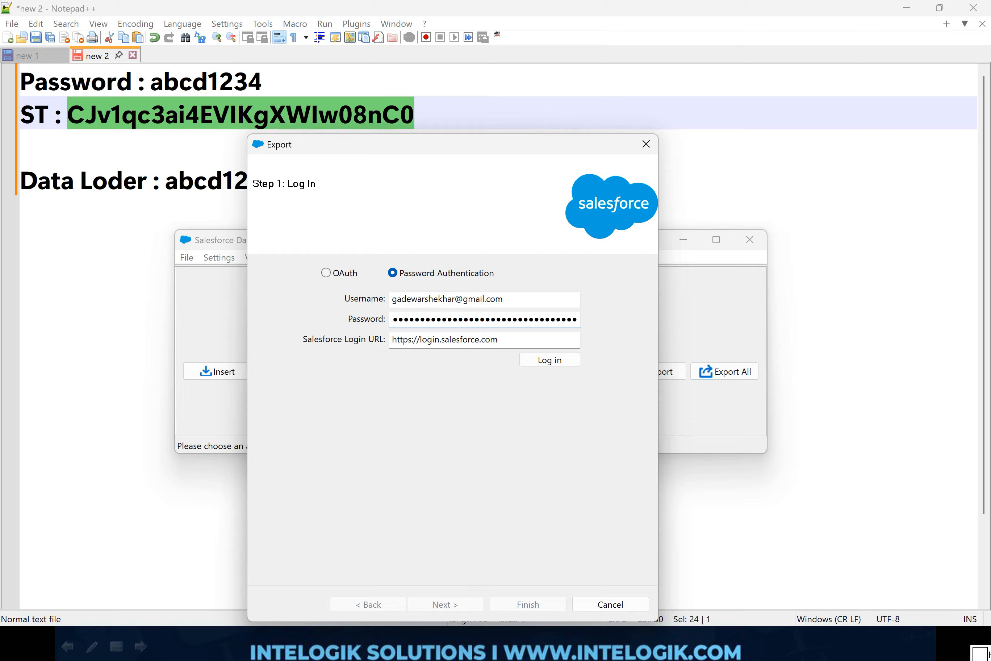
pyautogui.click(553, 361)
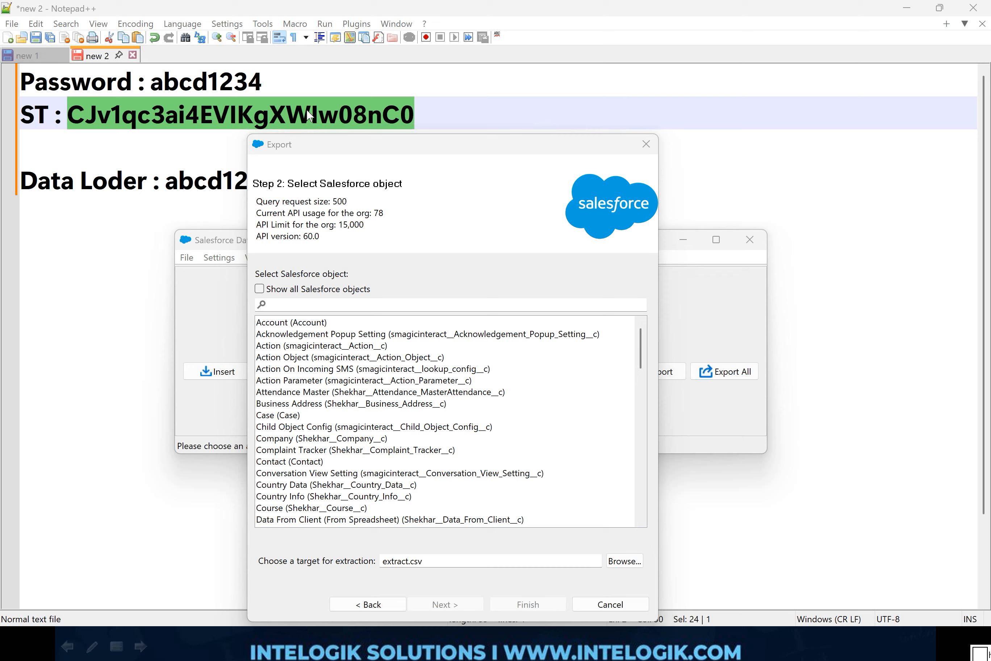
pyautogui.moveTo(280, 106); pyautogui.dragTo(298, 104)
pyautogui.moveTo(560, 239)
pyautogui.mouseDown()
pyautogui.moveTo(563, 318)
pyautogui.moveTo(639, 480)
pyautogui.moveTo(677, 481)
pyautogui.mouseUp()
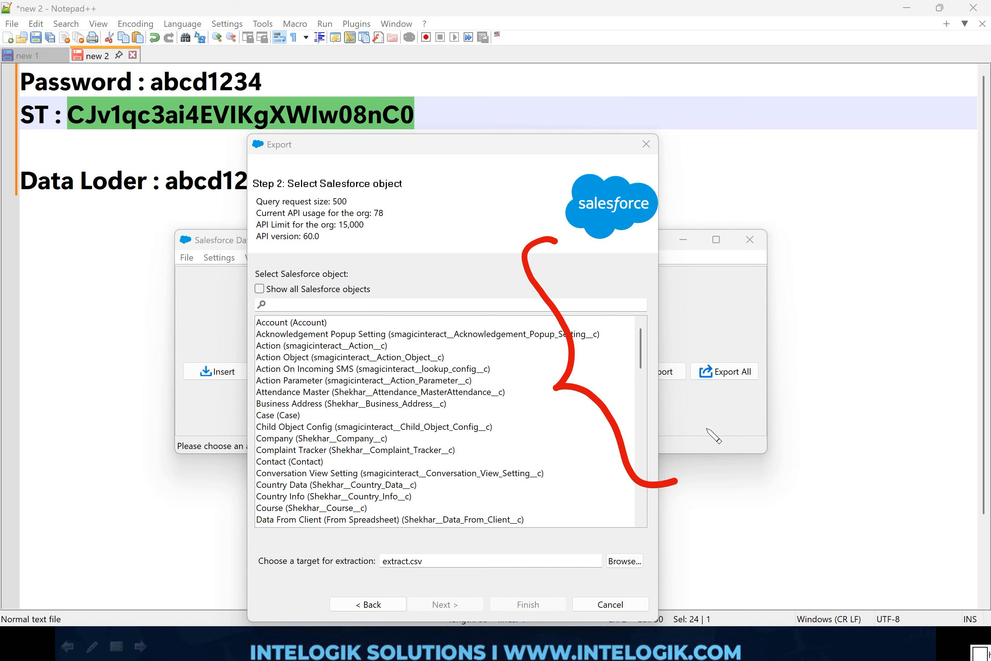
pyautogui.hotkey('ctrl', 'z')
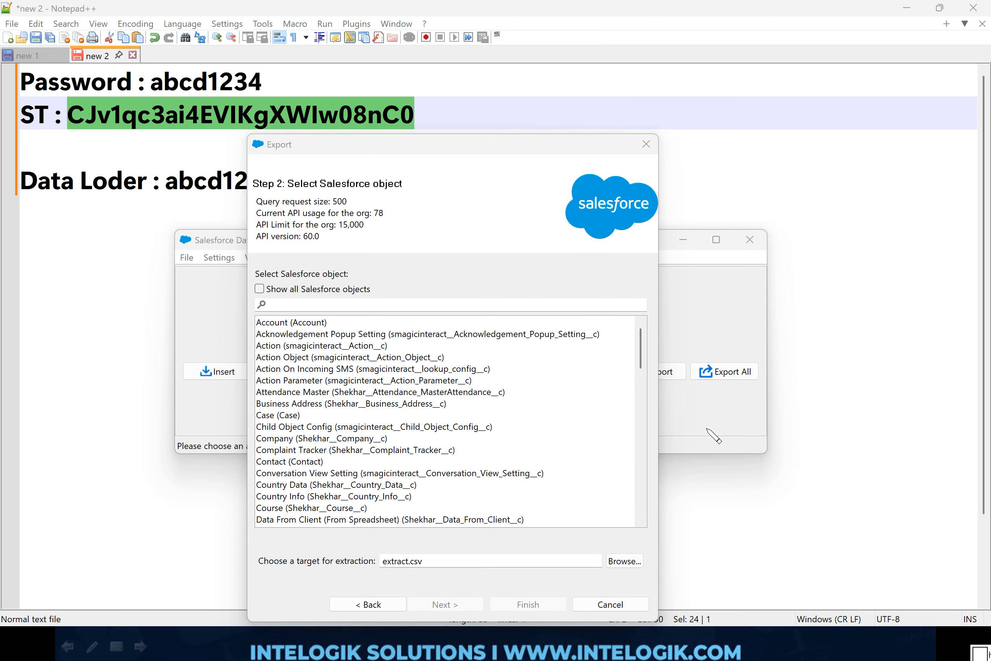
pyautogui.press('Escape')
pyautogui.scroll(-3, 645, 369)
pyautogui.moveTo(645, 369); pyautogui.dragTo(644, 330)
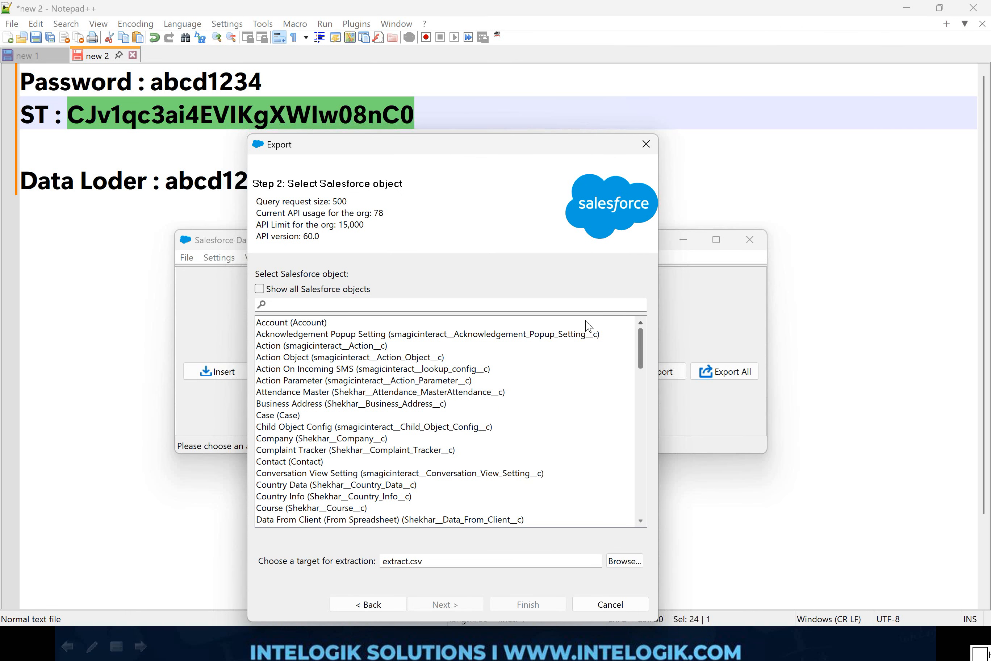
pyautogui.moveTo(400, 274)
pyautogui.mouseDown()
pyautogui.moveTo(270, 316)
pyautogui.moveTo(383, 273)
pyautogui.mouseUp()
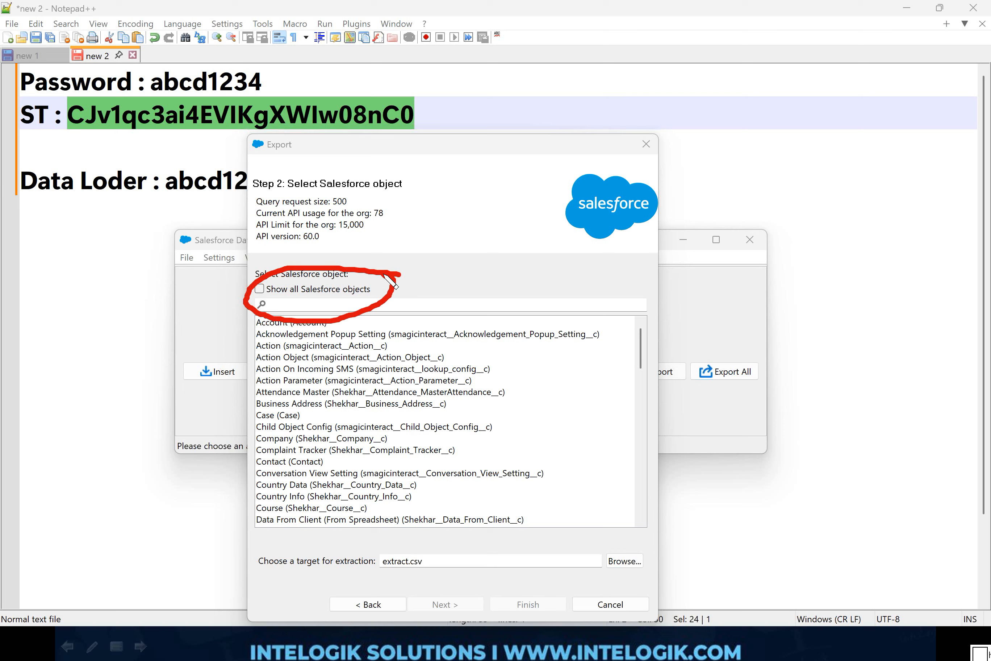
pyautogui.press('Escape')
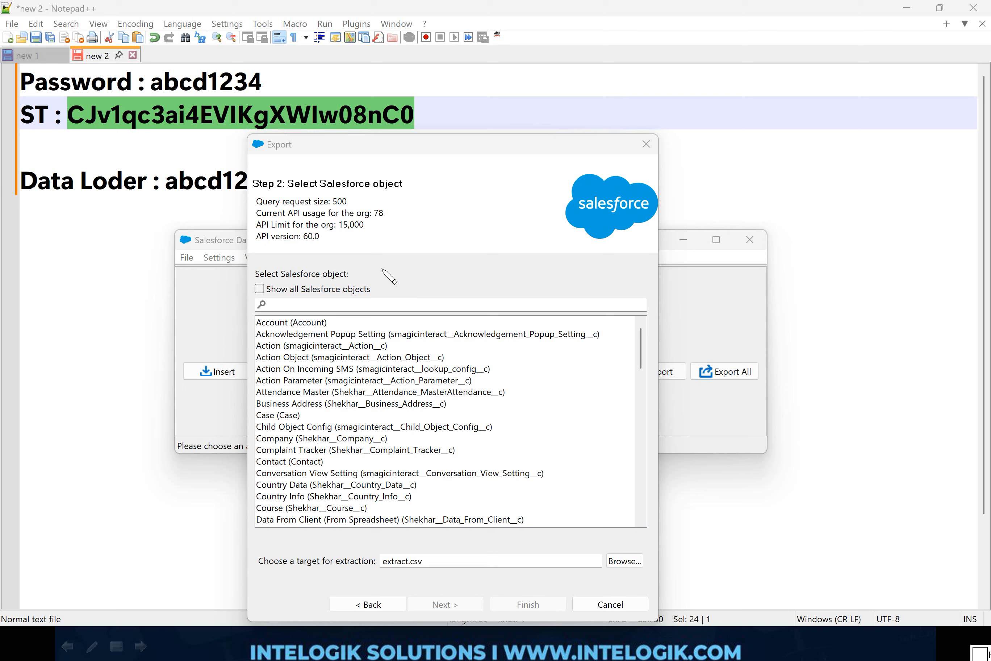
# Step: Show all Salesforce objects in the Export object selection and look through the expanded list
pyautogui.click(259, 289)
pyautogui.scroll(-5, 393, 357)
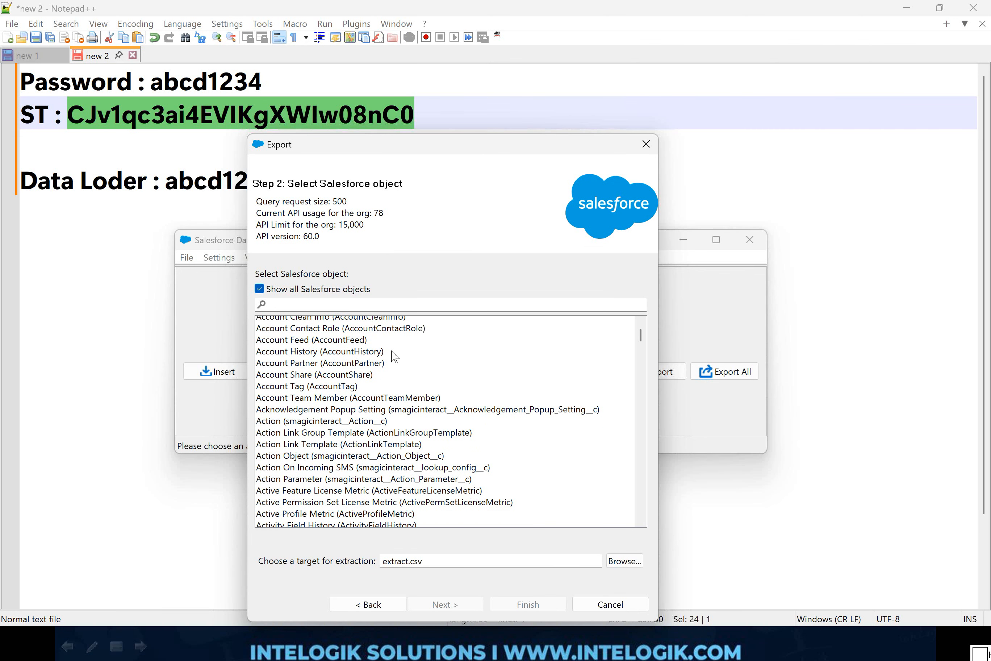
pyautogui.scroll(-5, 396, 360)
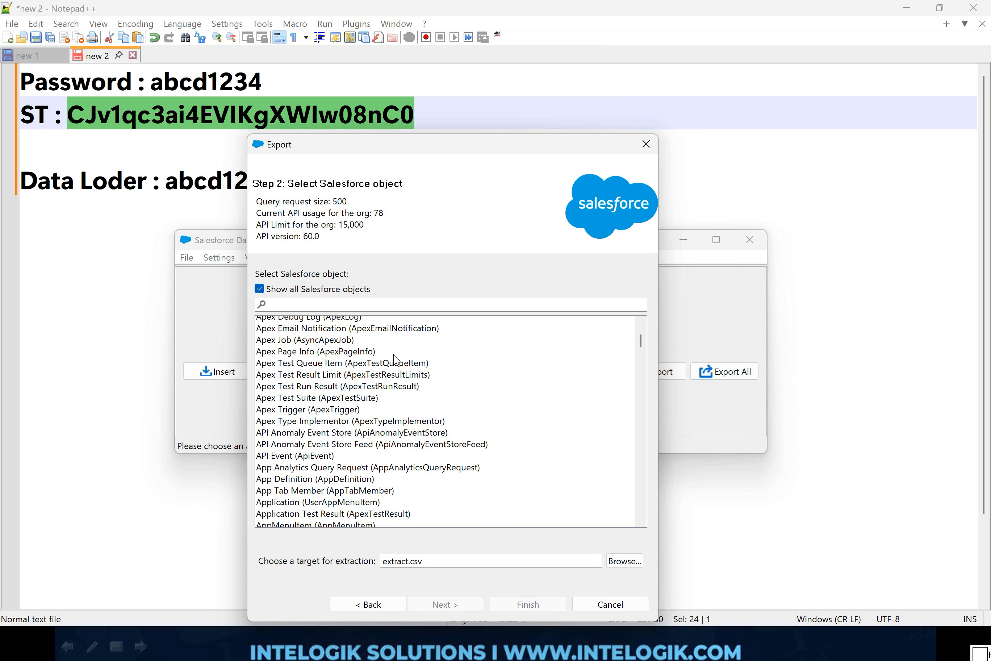
pyautogui.scroll(-2, 396, 360)
pyautogui.scroll(-4, 394, 359)
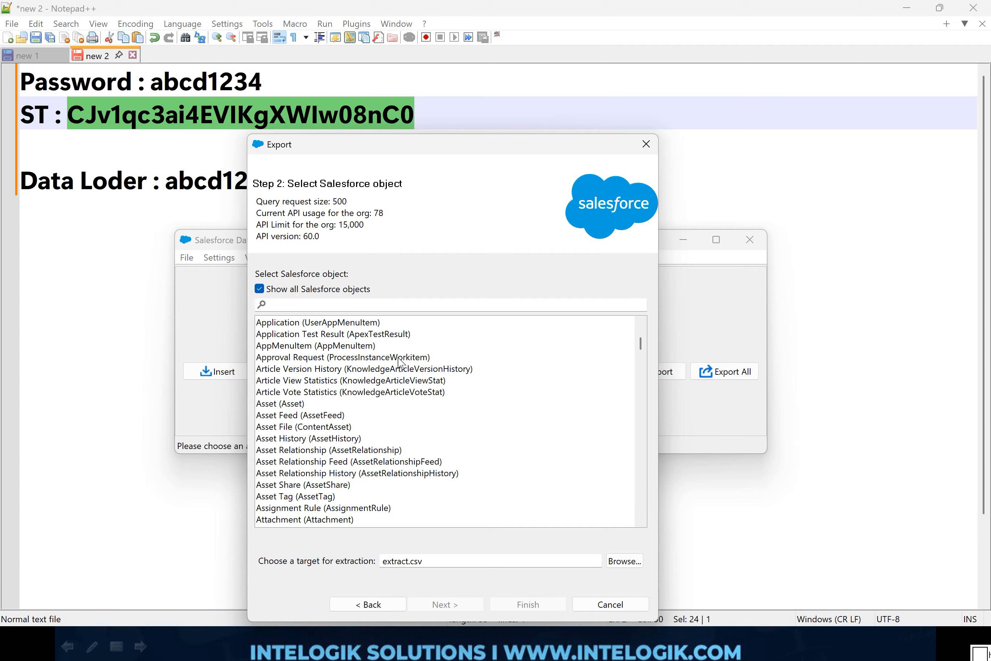
pyautogui.scroll(-5, 401, 362)
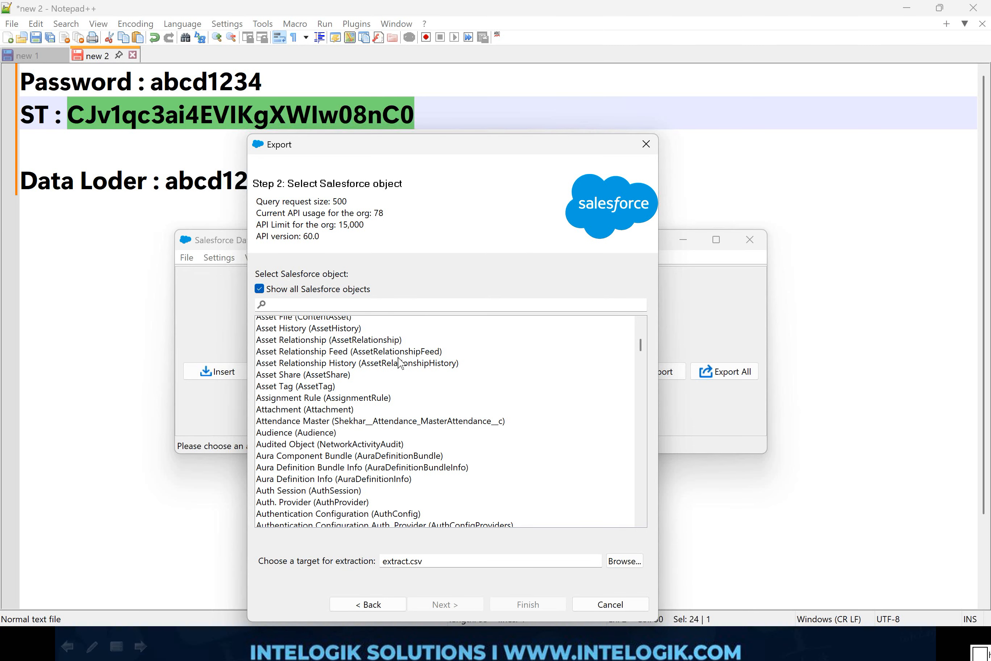
pyautogui.scroll(-5, 401, 362)
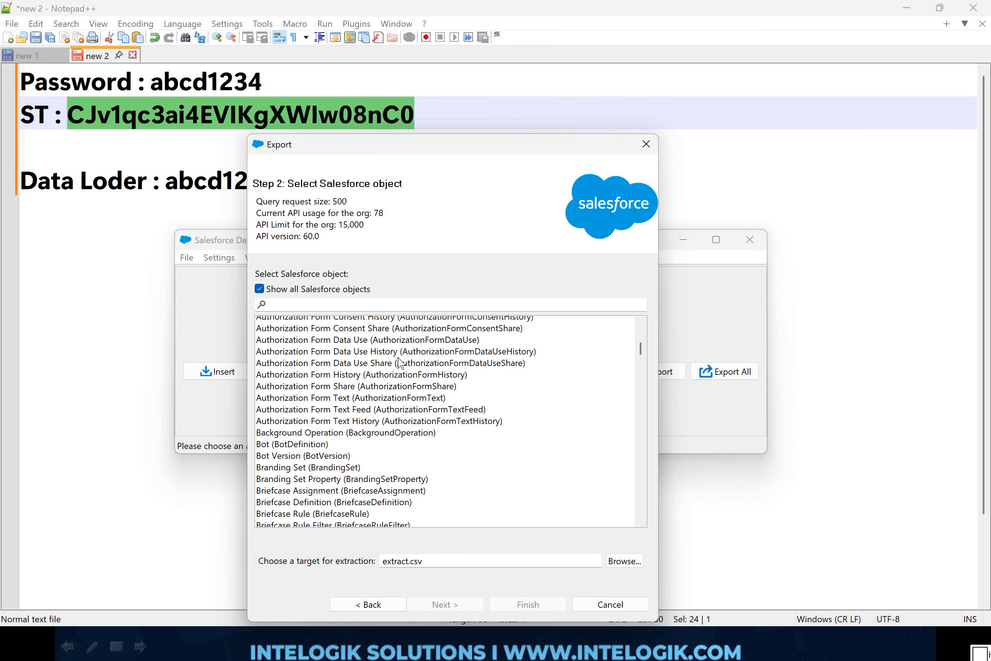
pyautogui.scroll(-5, 400, 362)
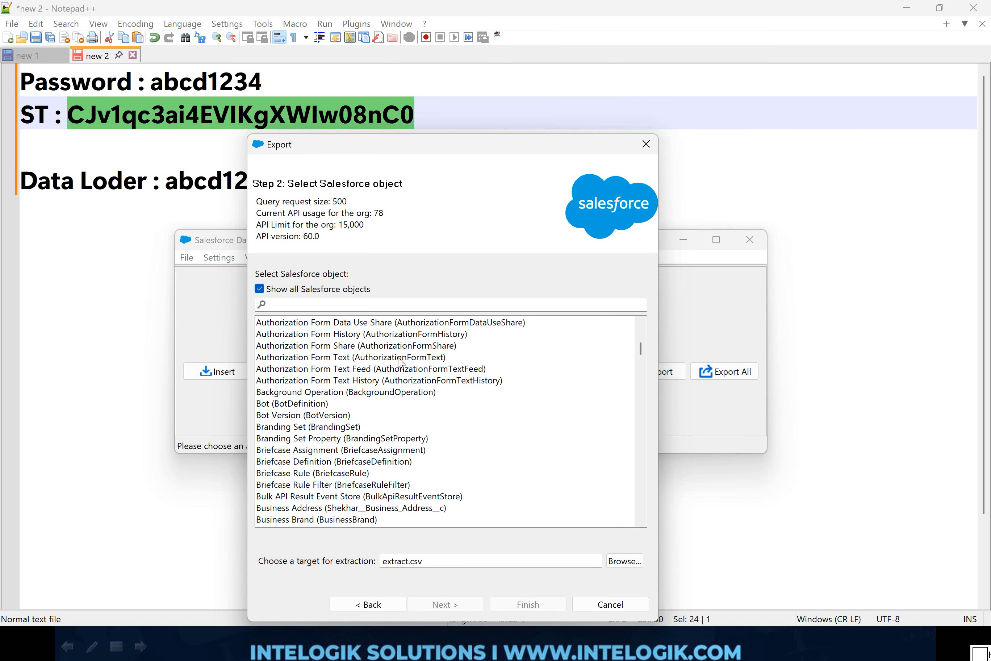
pyautogui.scroll(-5, 400, 363)
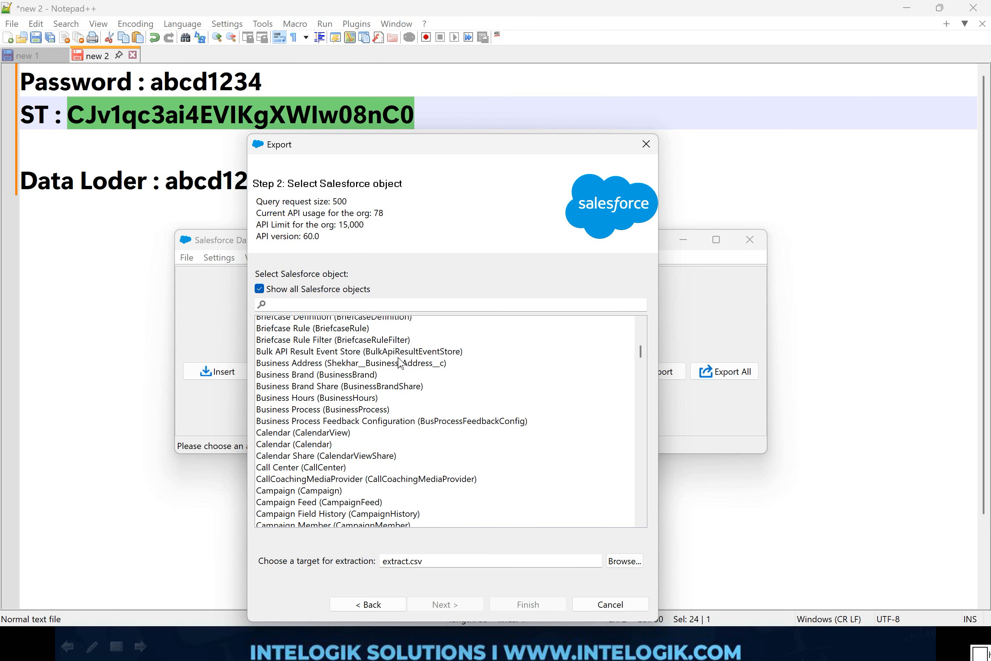
pyautogui.scroll(-6, 401, 362)
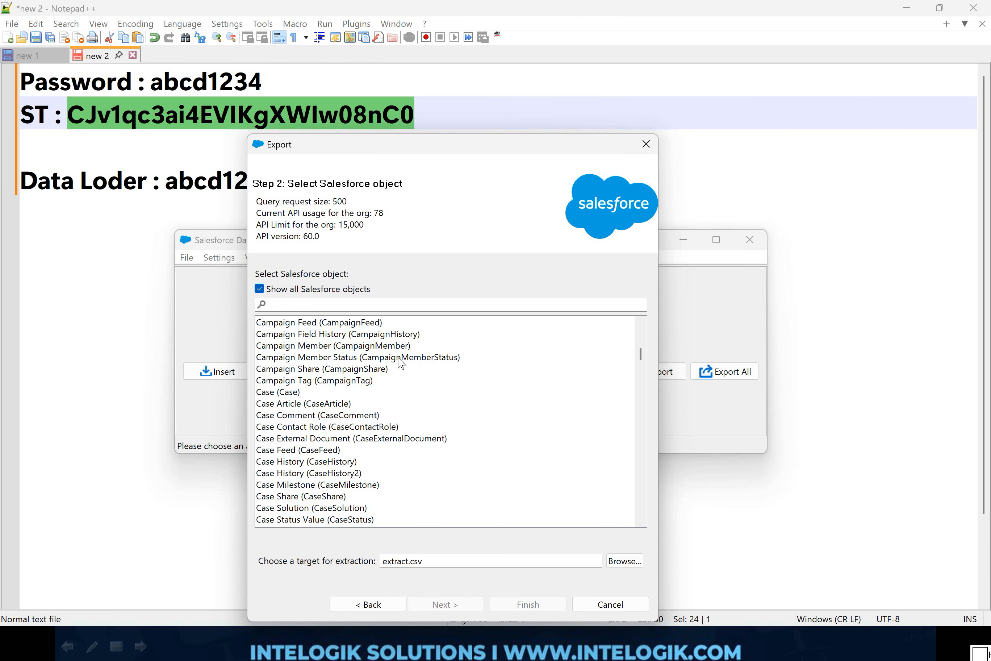
pyautogui.scroll(-3, 401, 362)
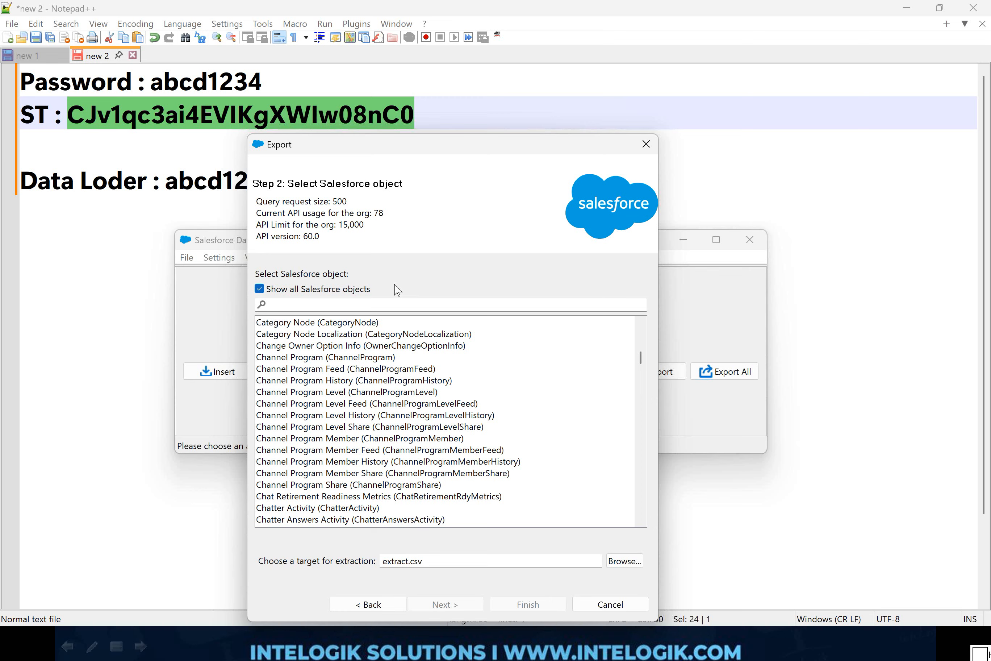
pyautogui.moveTo(393, 269)
pyautogui.mouseDown()
pyautogui.moveTo(256, 337)
pyautogui.moveTo(376, 265)
pyautogui.mouseUp()
pyautogui.press('Escape')
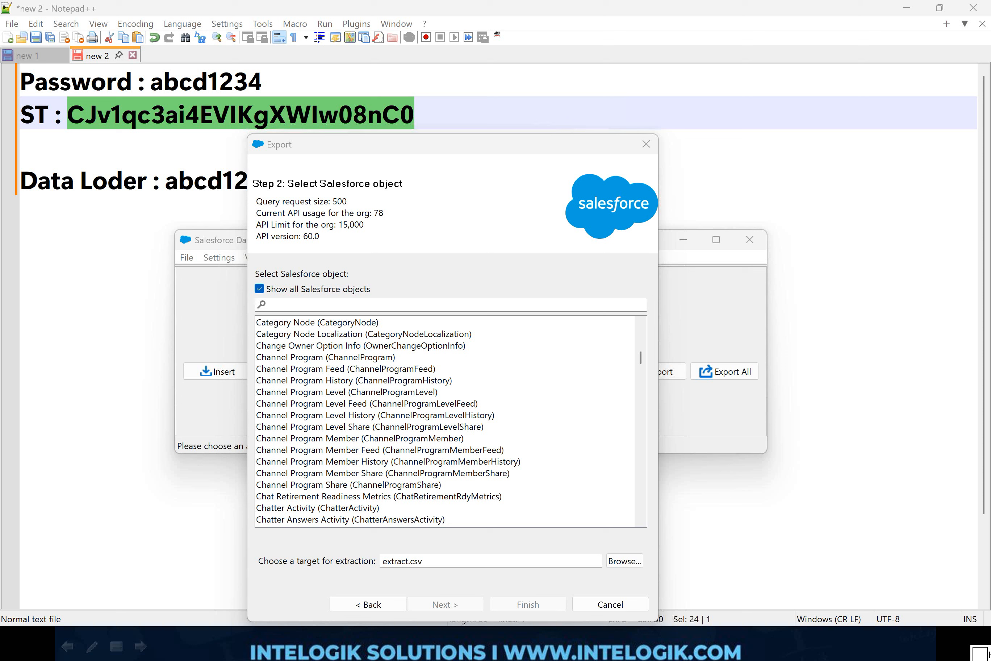
# Step: Turn off showing all Salesforce objects and return to the beginning of the object list
pyautogui.click(260, 289)
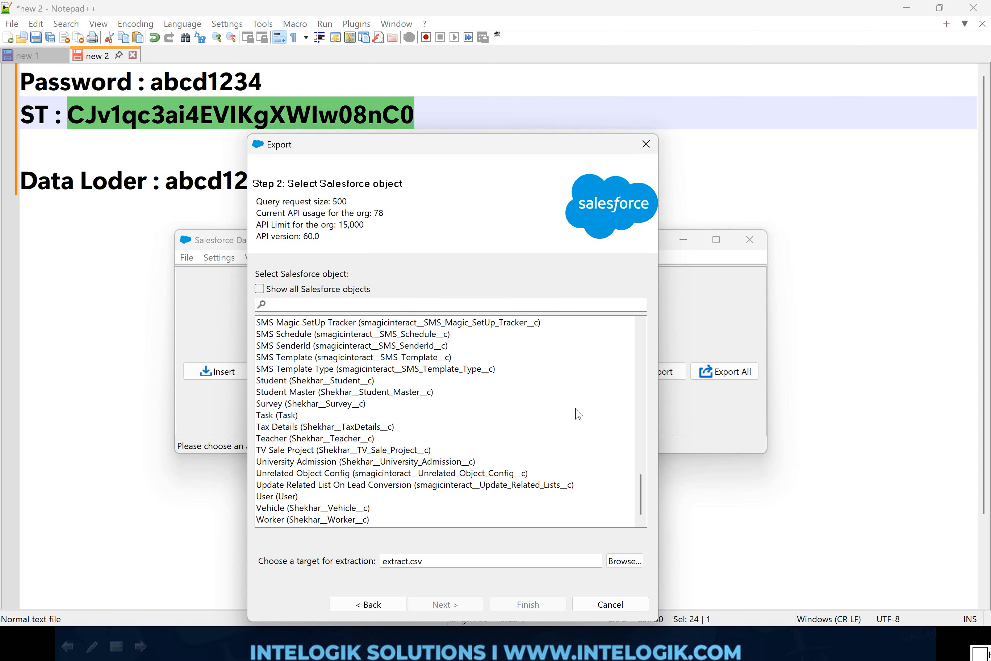
pyautogui.scroll(15, 608, 413)
pyautogui.scroll(5, 608, 414)
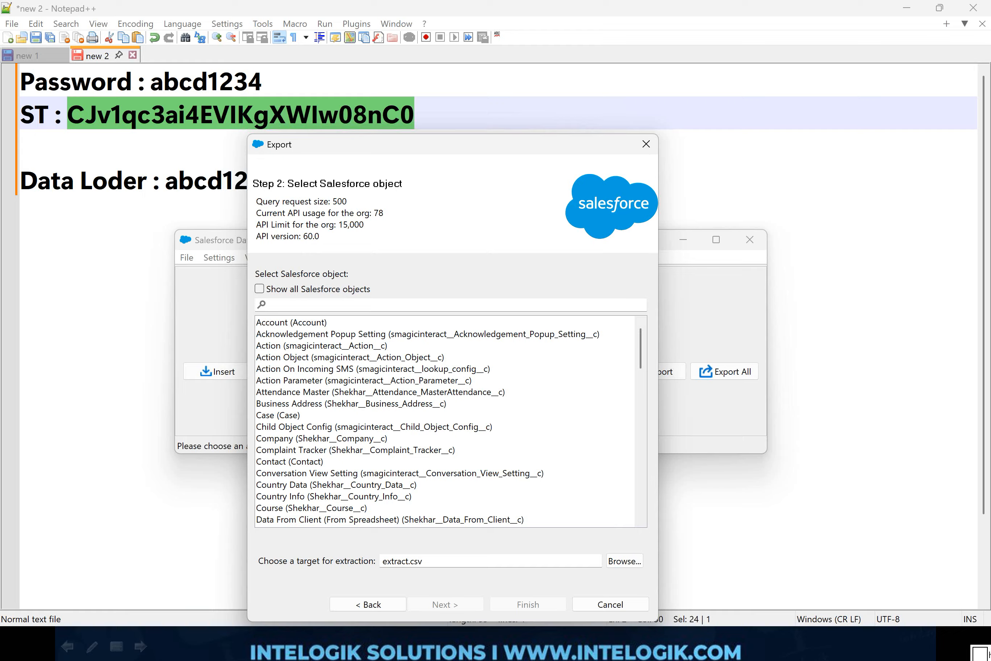
# Step: Filter the Salesforce object list by "parker" and select the Parker Pen object for export
pyautogui.click(479, 307)
pyautogui.write('parker')
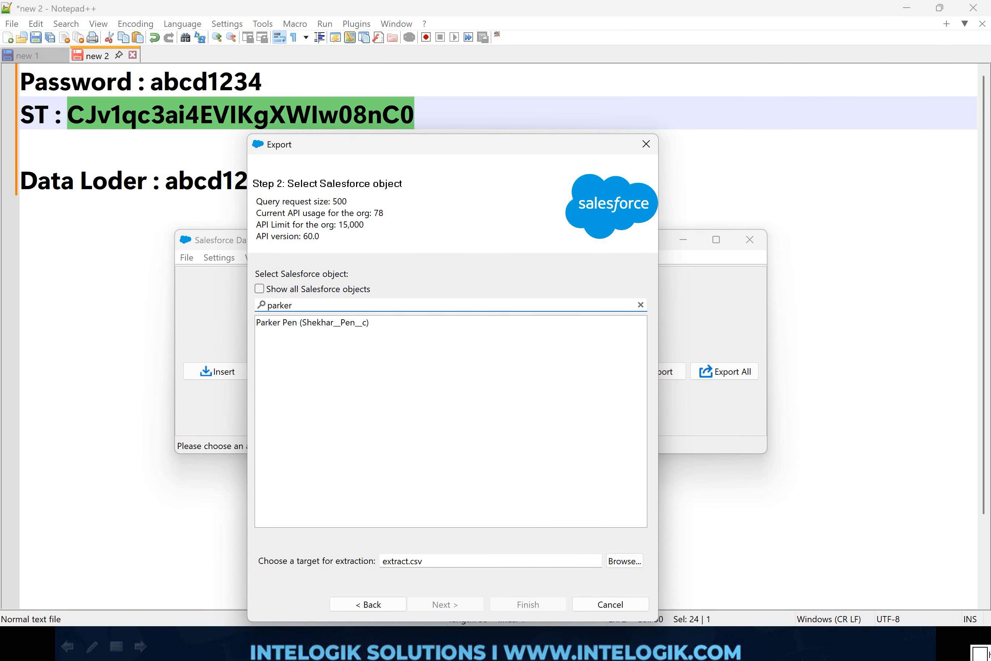
pyautogui.click(318, 324)
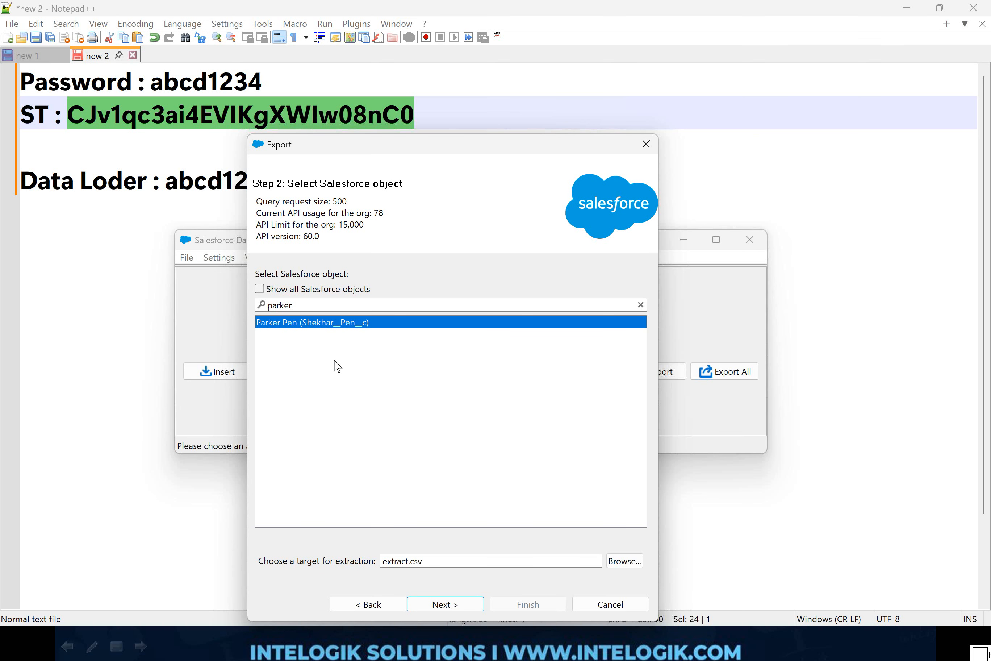
pyautogui.hotkey('ctrl', 'shift', '3')
pyautogui.moveTo(292, 116)
pyautogui.mouseDown()
pyautogui.moveTo(278, 112)
pyautogui.moveTo(313, 168)
pyautogui.moveTo(309, 121)
pyautogui.moveTo(289, 116)
pyautogui.mouseUp()
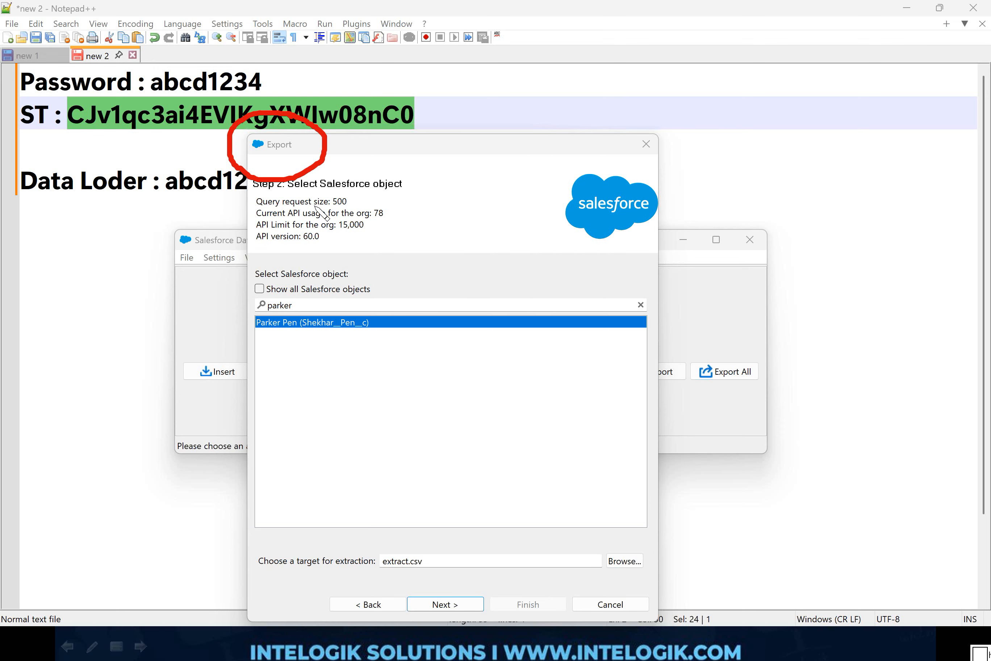
pyautogui.moveTo(683, 550)
pyautogui.mouseDown()
pyautogui.moveTo(342, 578)
pyautogui.moveTo(642, 592)
pyautogui.moveTo(664, 551)
pyautogui.mouseUp()
pyautogui.press('e')
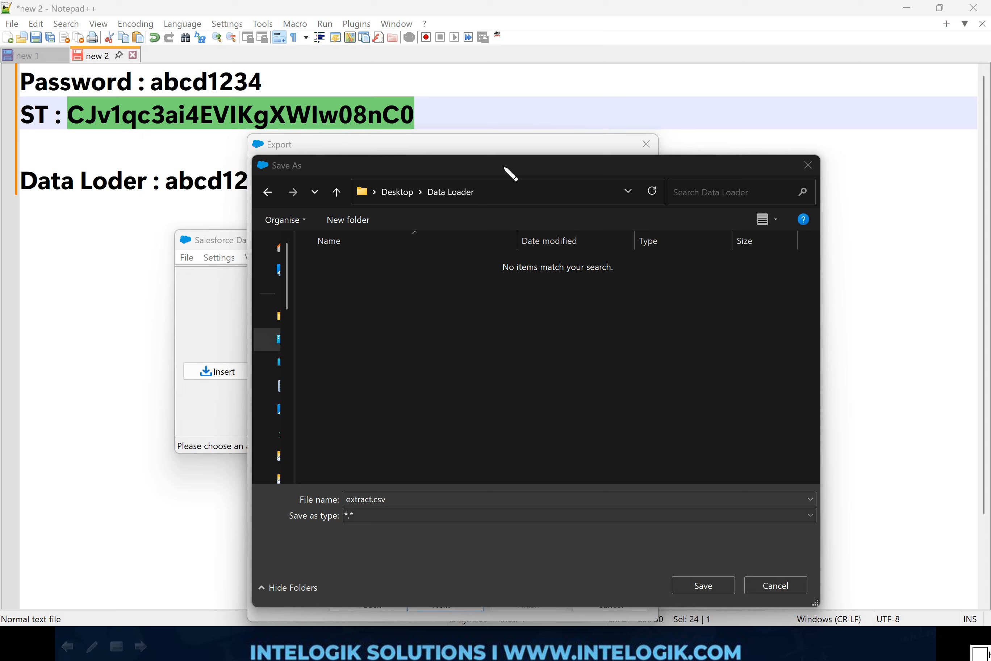
pyautogui.moveTo(504, 164)
pyautogui.mouseDown()
pyautogui.moveTo(397, 167)
pyautogui.moveTo(362, 211)
pyautogui.moveTo(515, 209)
pyautogui.moveTo(498, 164)
pyautogui.mouseUp()
pyautogui.press('e')
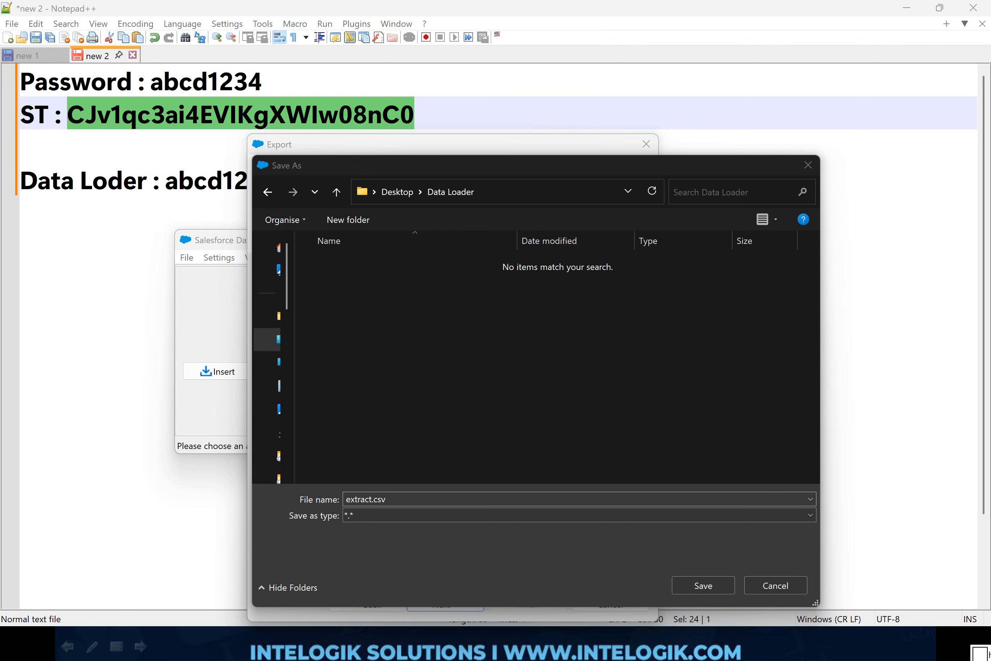
# Step: Name the extraction file "Back Up On 10 Dec.csv", keeping the .csv extension
pyautogui.click(378, 497)
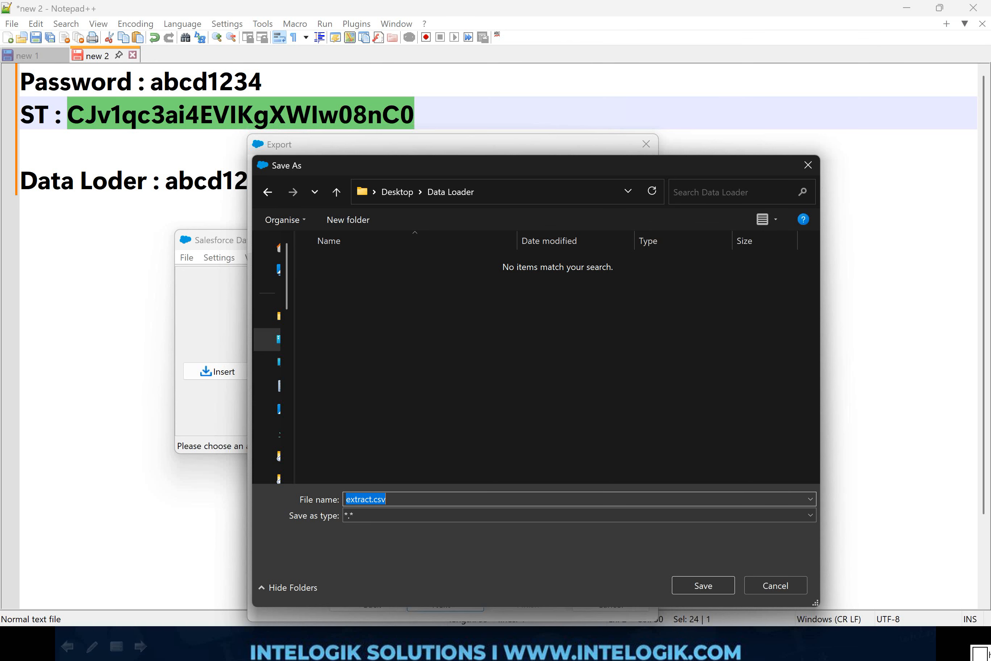
pyautogui.press('Home')
pyautogui.hotkey('shift', 'Right')
pyautogui.hotkey('shift', 'Right')
pyautogui.hotkey('shift', 'Right')
pyautogui.hotkey('shift', 'Right')
pyautogui.hotkey('shift', 'Right')
pyautogui.hotkey('shift', 'Right')
pyautogui.hotkey('shift', 'Right')
pyautogui.write('Back Up On 10 Dec')
pyautogui.hotkey('shift', 'Right')
pyautogui.hotkey('shift', 'Right')
pyautogui.hotkey('shift', 'Right')
pyautogui.hotkey('shift', 'Right')
pyautogui.press('Right')
pyautogui.hotkey('ctrl', 'shift', 'Left')
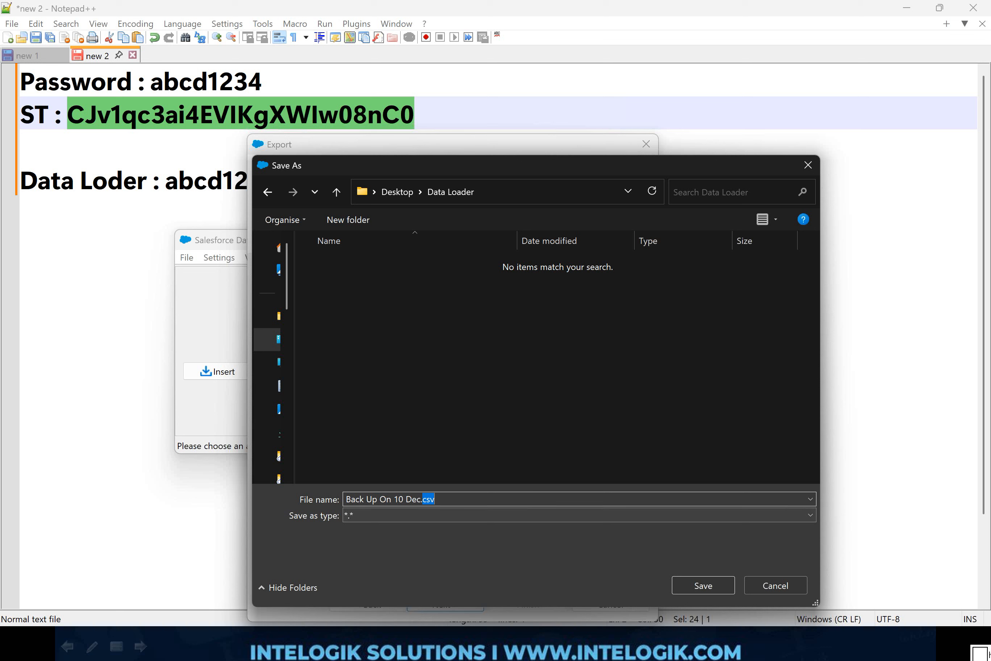
# Step: Check the available file types and save the export target in the Desktop's Data Loader folder
pyautogui.click(717, 515)
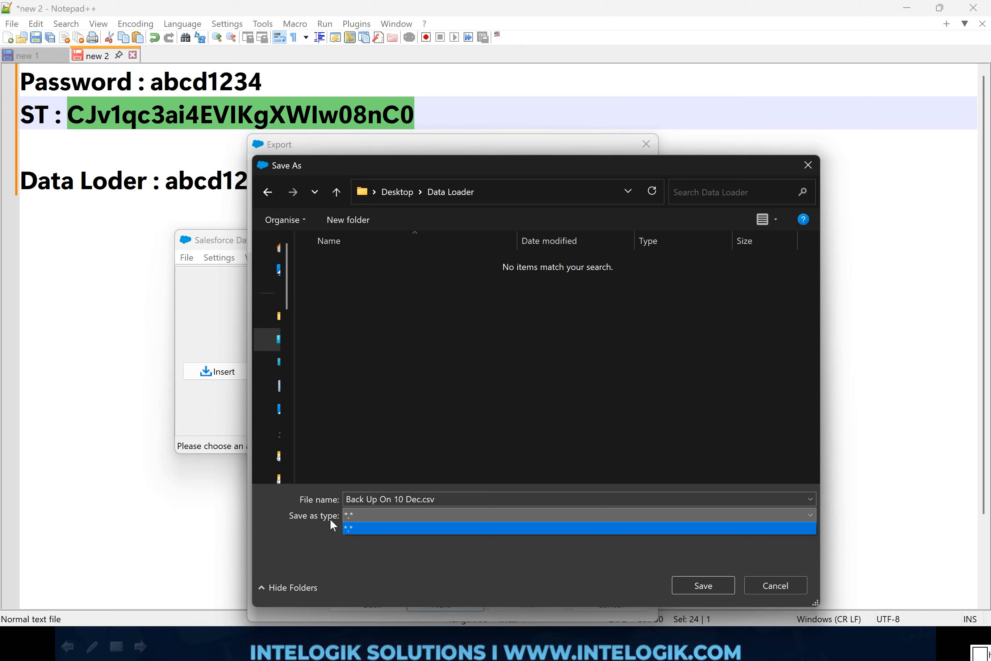
pyautogui.click(401, 533)
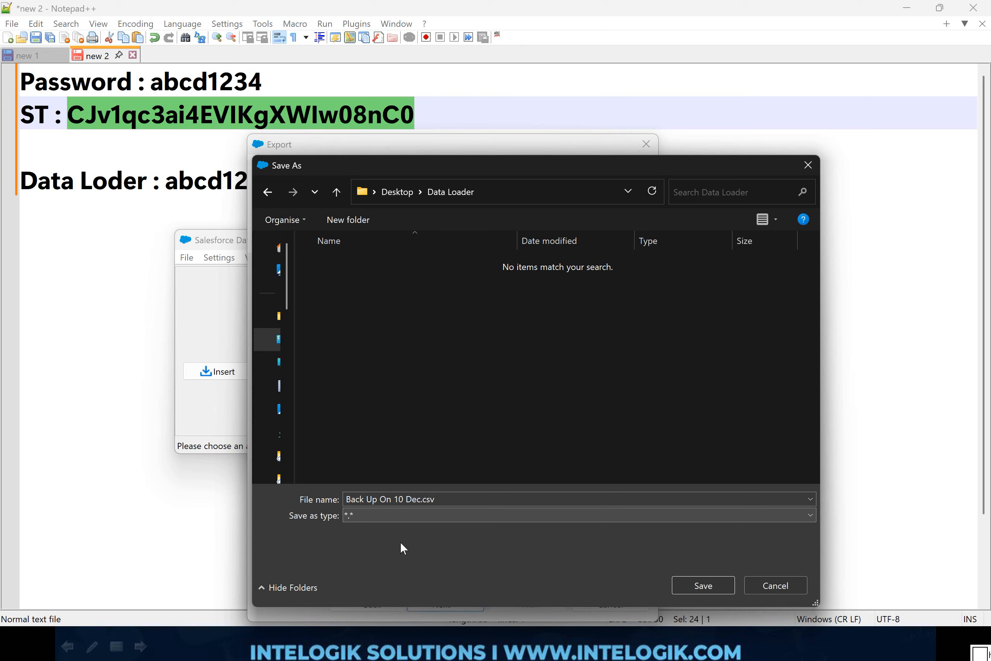
pyautogui.click(431, 499)
pyautogui.click(435, 499)
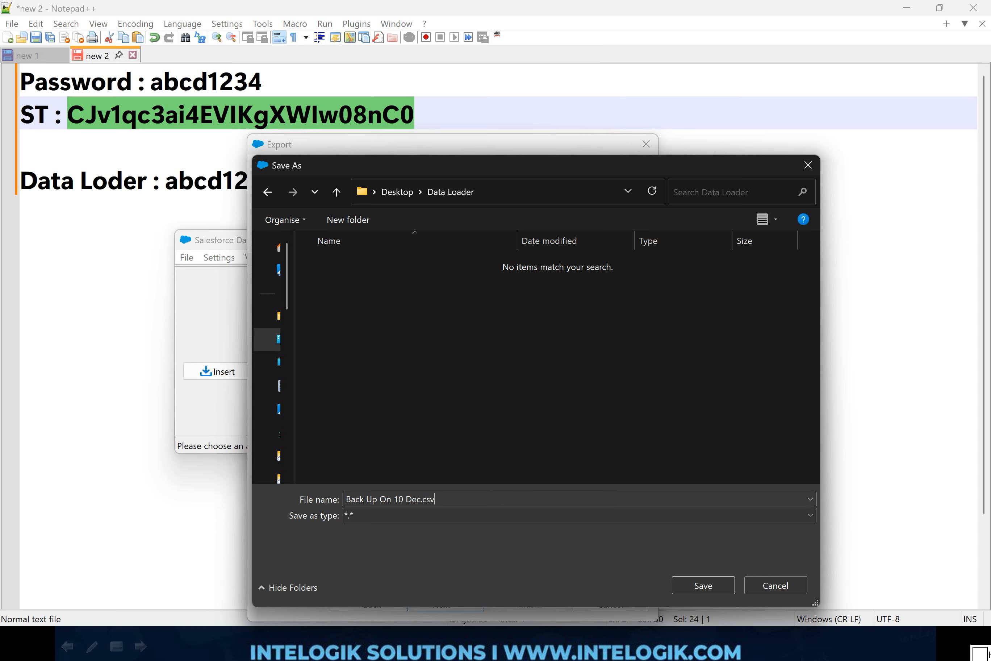
pyautogui.hotkey('shift', 'Left')
pyautogui.hotkey('shift', 'Left')
pyautogui.hotkey('shift', 'Left')
pyautogui.hotkey('shift', 'Left')
pyautogui.click(694, 588)
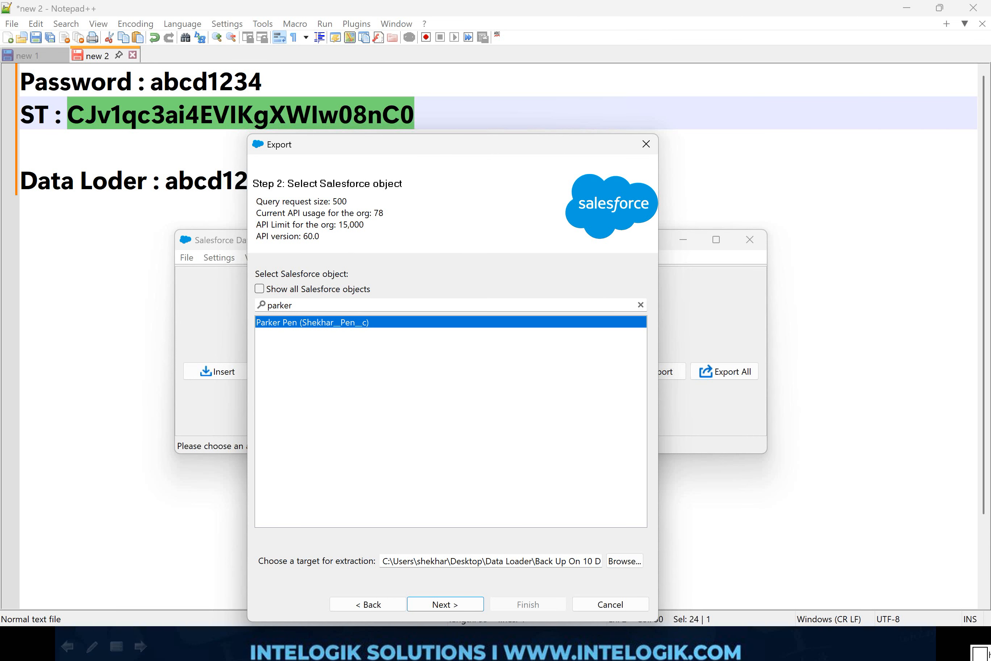
# Step: Continue to the query editing stage and include all Parker Pen fields in the query
pyautogui.click(453, 607)
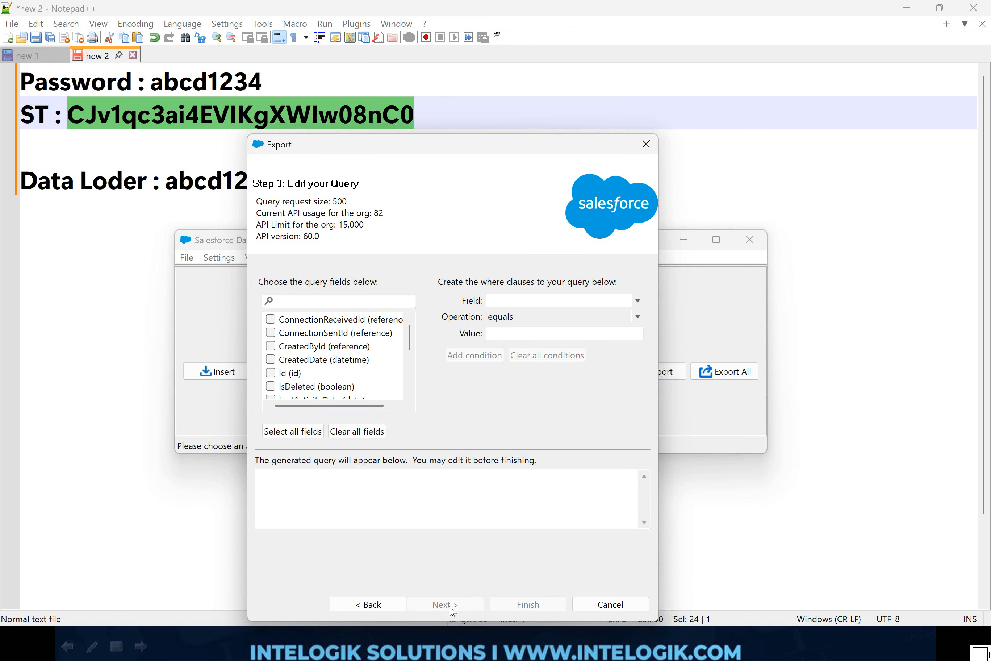
pyautogui.moveTo(340, 243)
pyautogui.mouseDown()
pyautogui.moveTo(221, 375)
pyautogui.moveTo(305, 465)
pyautogui.moveTo(429, 388)
pyautogui.moveTo(372, 243)
pyautogui.moveTo(304, 249)
pyautogui.mouseUp()
pyautogui.moveTo(323, 333)
pyautogui.mouseDown()
pyautogui.moveTo(333, 371)
pyautogui.moveTo(335, 324)
pyautogui.mouseUp()
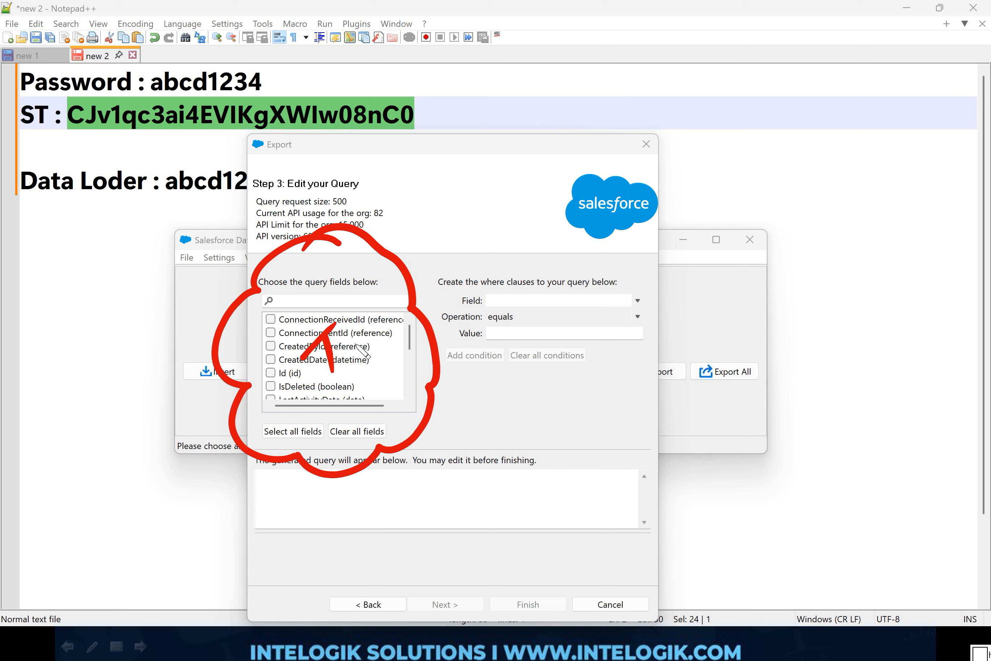
pyautogui.press('Escape')
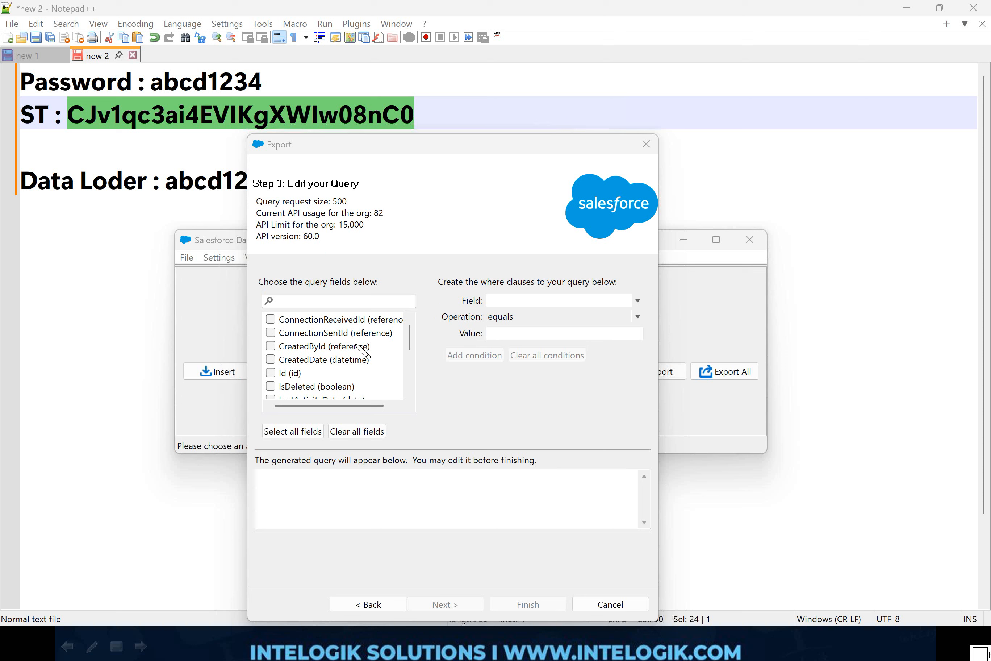
pyautogui.click(293, 431)
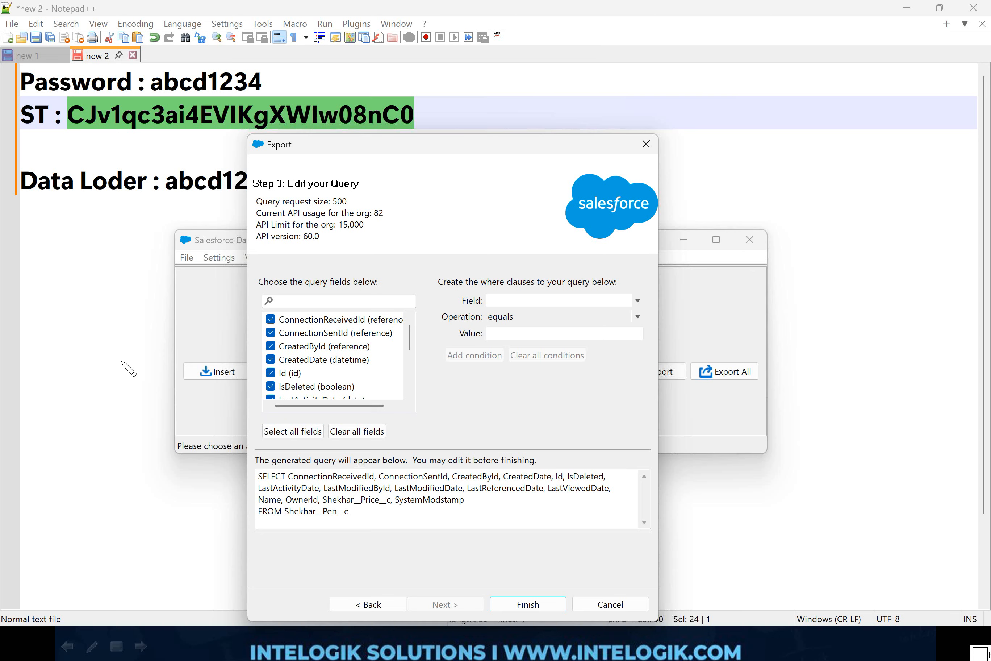
pyautogui.moveTo(663, 427)
pyautogui.mouseDown()
pyautogui.moveTo(337, 442)
pyautogui.moveTo(301, 554)
pyautogui.moveTo(639, 538)
pyautogui.moveTo(662, 427)
pyautogui.mouseUp()
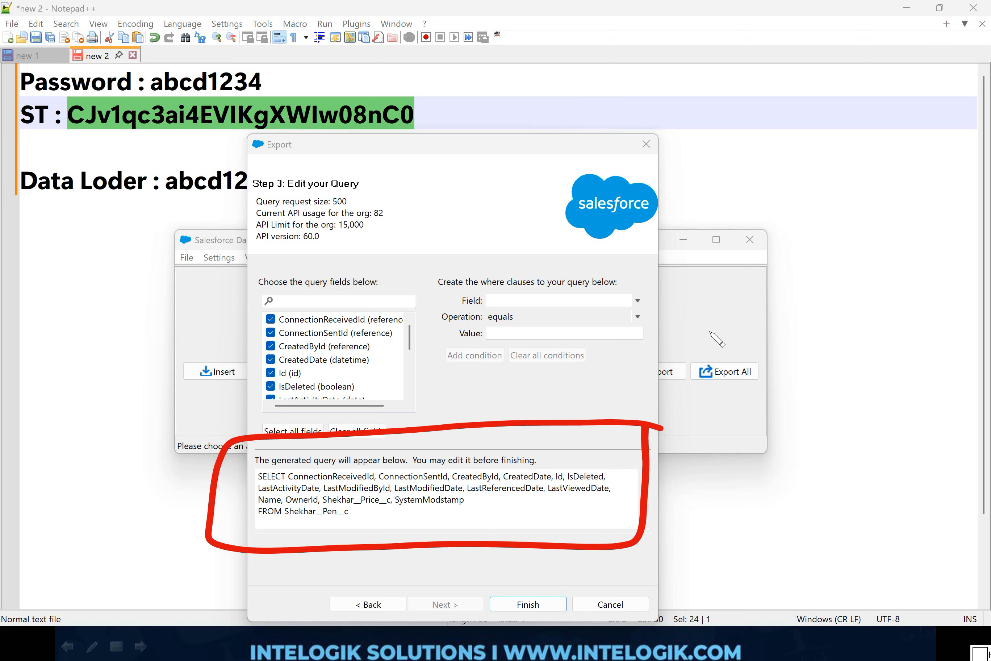
pyautogui.moveTo(731, 332)
pyautogui.mouseDown()
pyautogui.moveTo(741, 350)
pyautogui.moveTo(862, 255)
pyautogui.moveTo(796, 343)
pyautogui.moveTo(728, 393)
pyautogui.mouseUp()
pyautogui.moveTo(794, 370); pyautogui.dragTo(735, 405)
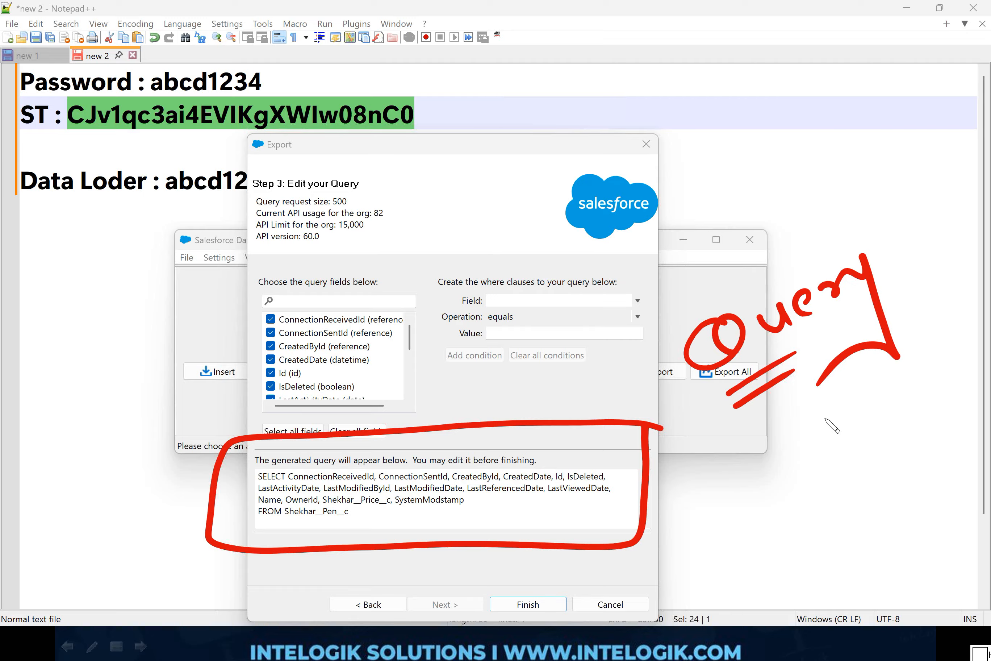
pyautogui.moveTo(822, 403); pyautogui.dragTo(690, 512)
pyautogui.moveTo(691, 511)
pyautogui.mouseDown()
pyautogui.moveTo(698, 534)
pyautogui.moveTo(710, 506)
pyautogui.mouseUp()
pyautogui.press('e')
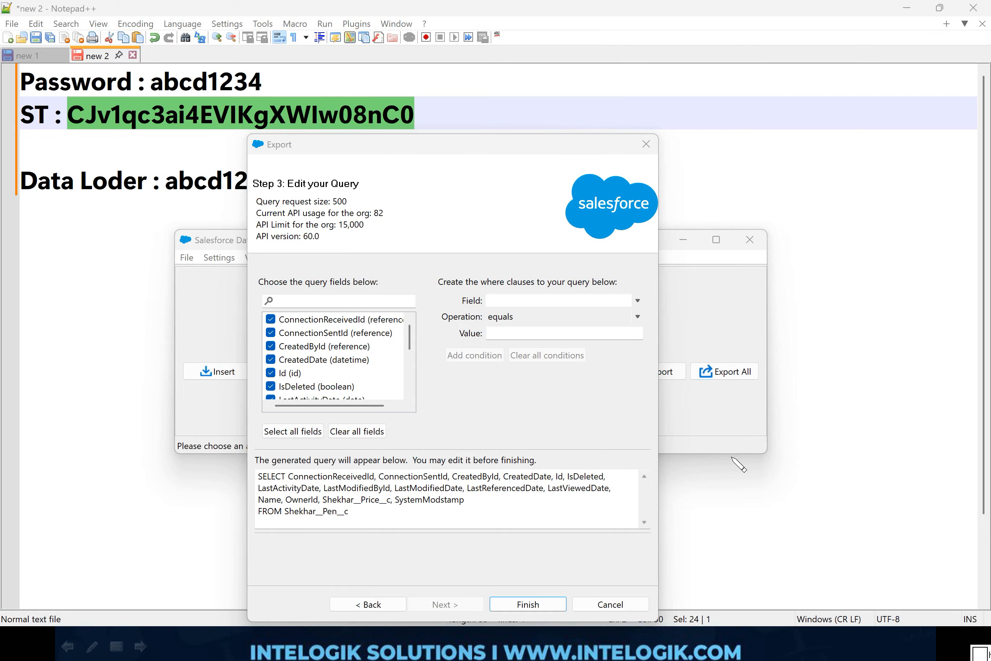
pyautogui.press('Escape')
pyautogui.hotkey('ctrl', '2')
pyautogui.moveTo(614, 229)
pyautogui.mouseDown()
pyautogui.moveTo(507, 245)
pyautogui.moveTo(618, 230)
pyautogui.mouseUp()
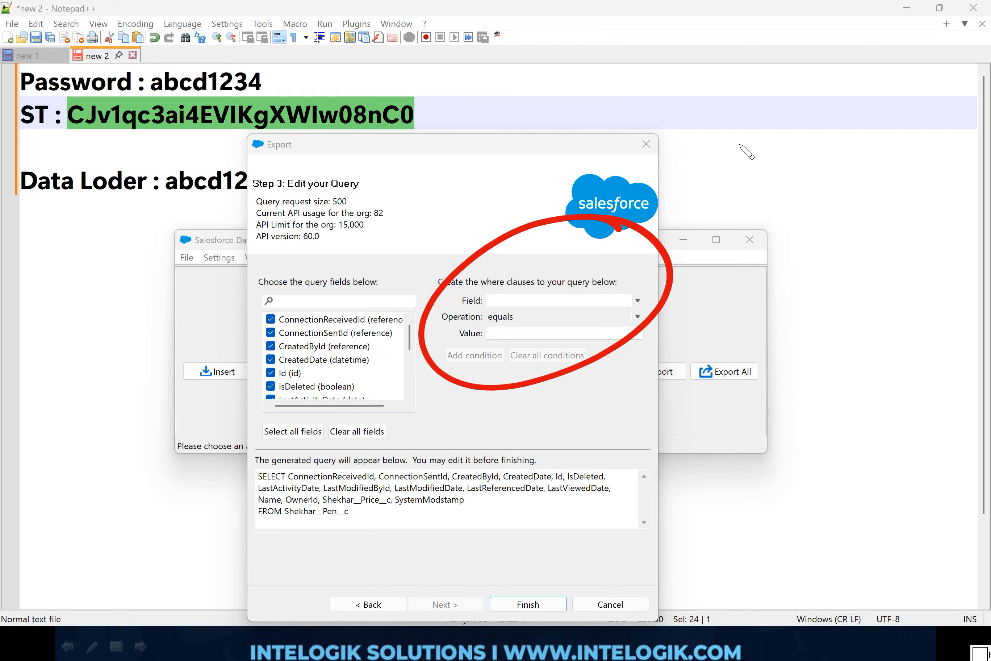
pyautogui.moveTo(735, 141); pyautogui.dragTo(755, 178)
pyautogui.moveTo(783, 123)
pyautogui.mouseDown()
pyautogui.moveTo(786, 154)
pyautogui.moveTo(797, 136)
pyautogui.mouseUp()
pyautogui.moveTo(811, 105)
pyautogui.mouseDown()
pyautogui.moveTo(832, 125)
pyautogui.moveTo(827, 107)
pyautogui.mouseUp()
pyautogui.moveTo(847, 85)
pyautogui.mouseDown()
pyautogui.moveTo(866, 110)
pyautogui.moveTo(846, 124)
pyautogui.mouseUp()
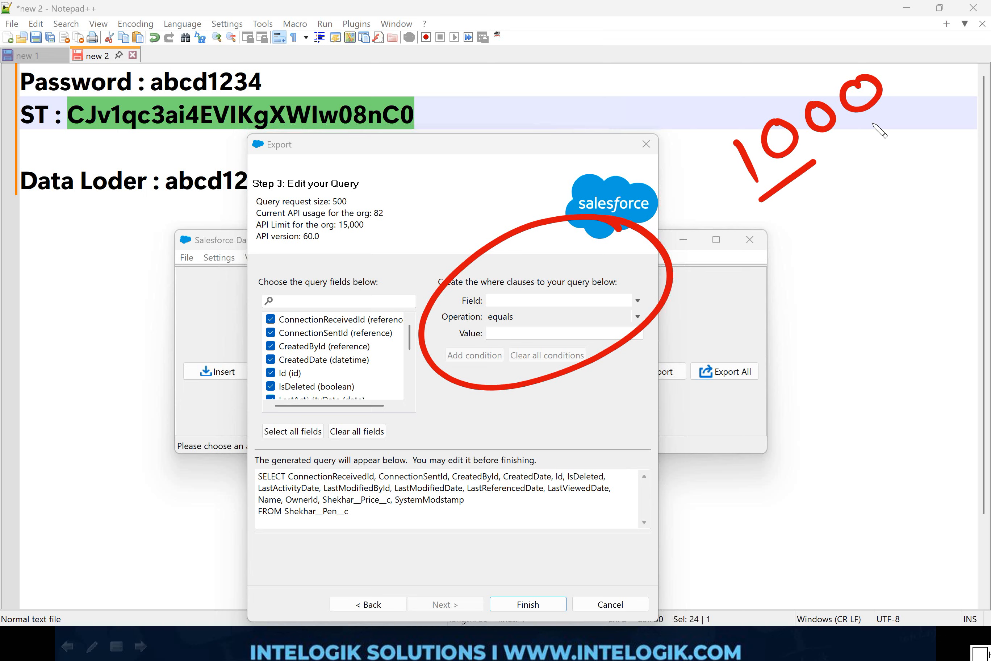
pyautogui.moveTo(762, 199); pyautogui.dragTo(893, 110)
pyautogui.moveTo(760, 221); pyautogui.dragTo(891, 132)
pyautogui.moveTo(822, 217)
pyautogui.mouseDown()
pyautogui.moveTo(917, 220)
pyautogui.moveTo(879, 297)
pyautogui.mouseUp()
pyautogui.moveTo(883, 262); pyautogui.dragTo(878, 299)
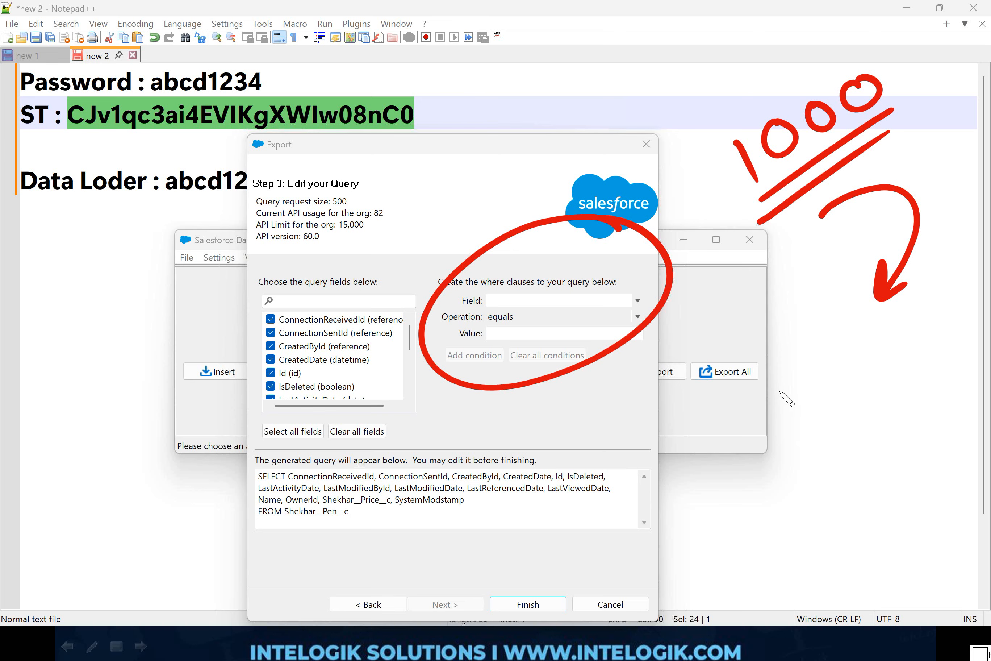
pyautogui.click(789, 401)
pyautogui.moveTo(790, 401); pyautogui.dragTo(797, 426)
pyautogui.moveTo(837, 391)
pyautogui.mouseDown()
pyautogui.moveTo(817, 423)
pyautogui.moveTo(836, 390)
pyautogui.mouseUp()
pyautogui.moveTo(877, 378)
pyautogui.mouseDown()
pyautogui.moveTo(862, 410)
pyautogui.moveTo(876, 377)
pyautogui.moveTo(934, 366)
pyautogui.mouseUp()
pyautogui.moveTo(916, 360); pyautogui.dragTo(922, 388)
pyautogui.moveTo(790, 470)
pyautogui.mouseDown()
pyautogui.moveTo(896, 415)
pyautogui.moveTo(884, 430)
pyautogui.mouseUp()
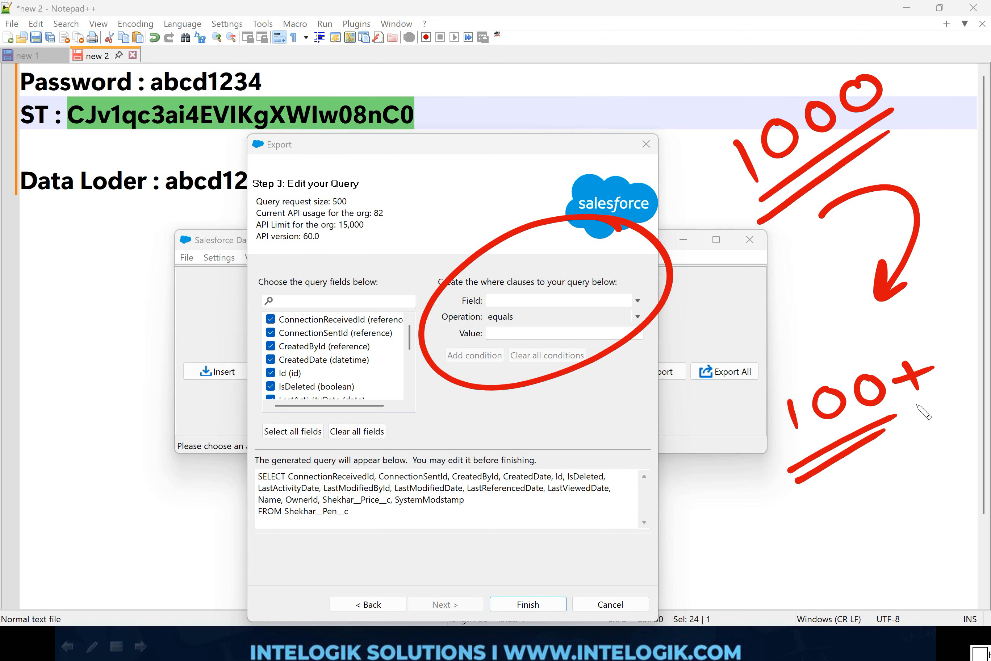
pyautogui.press('e')
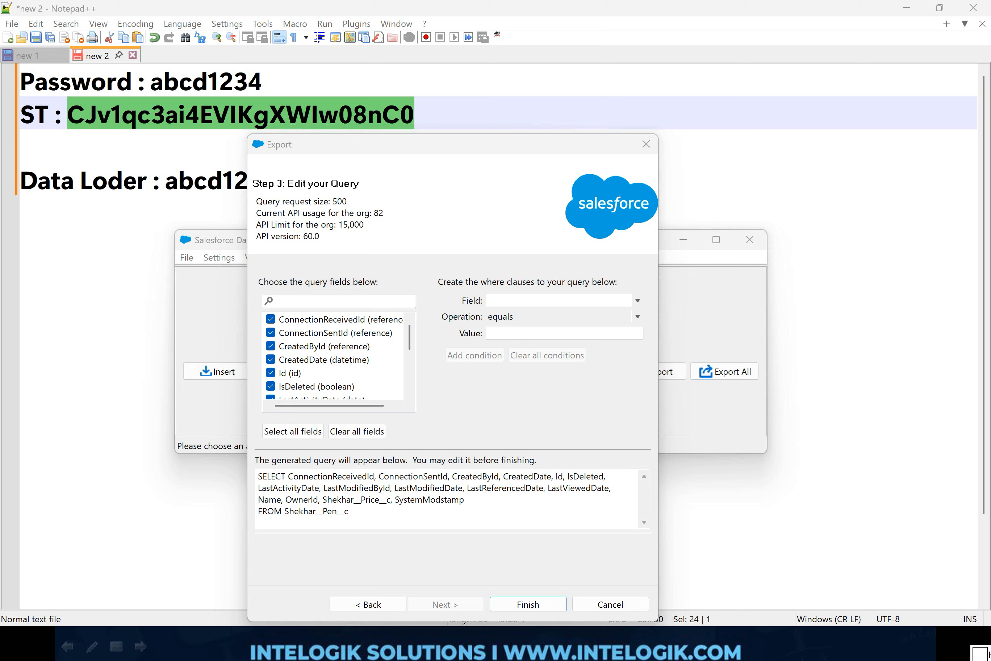
# Step: Add a where condition to the query requiring the custom Price field to be greater than 100
pyautogui.click(637, 300)
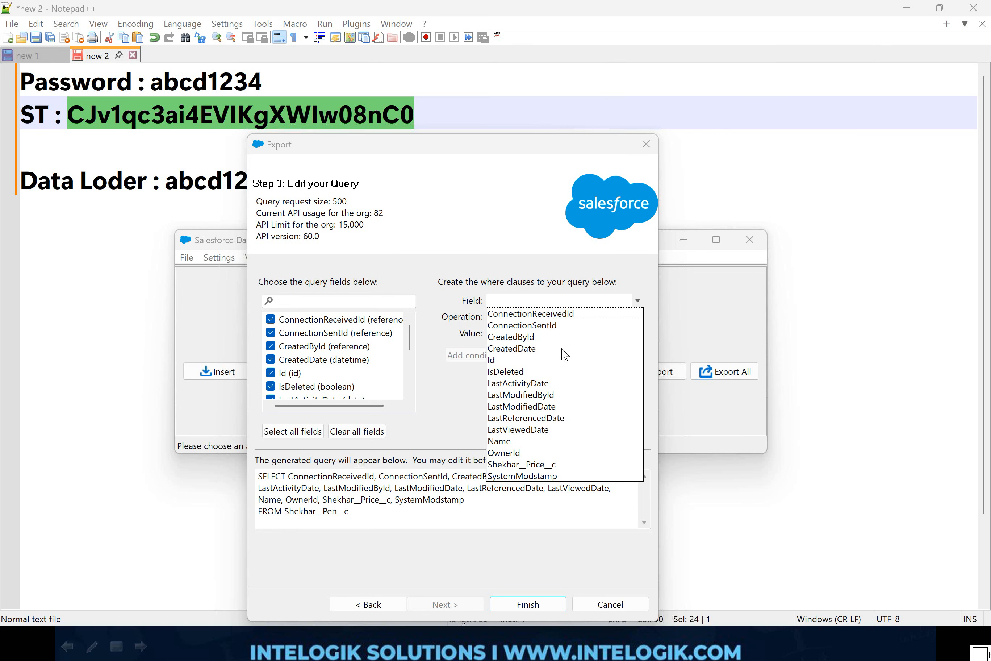
pyautogui.click(525, 466)
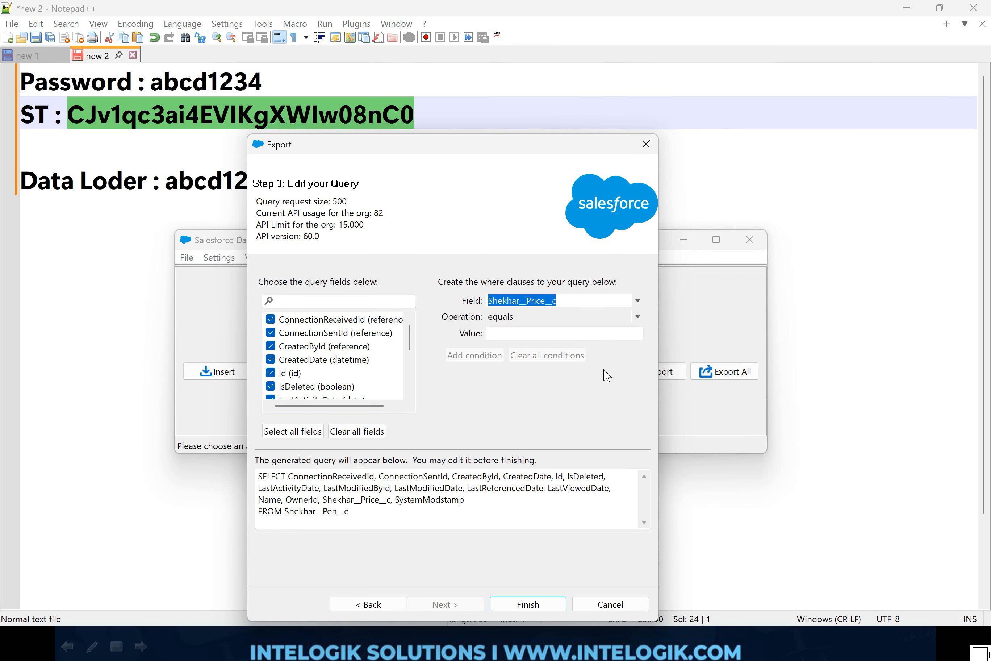
pyautogui.click(635, 316)
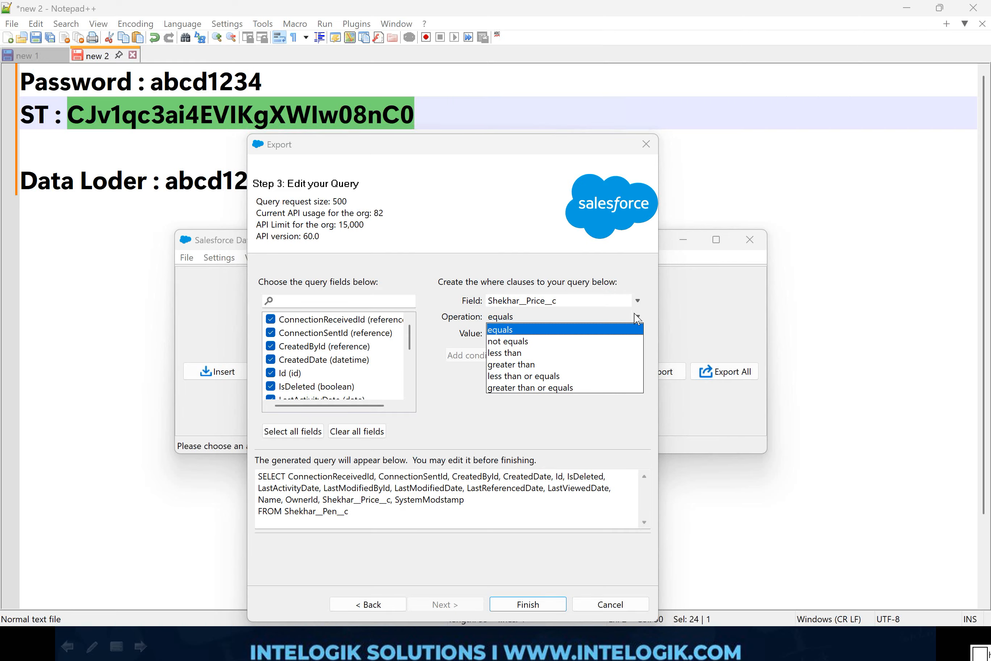
pyautogui.click(529, 364)
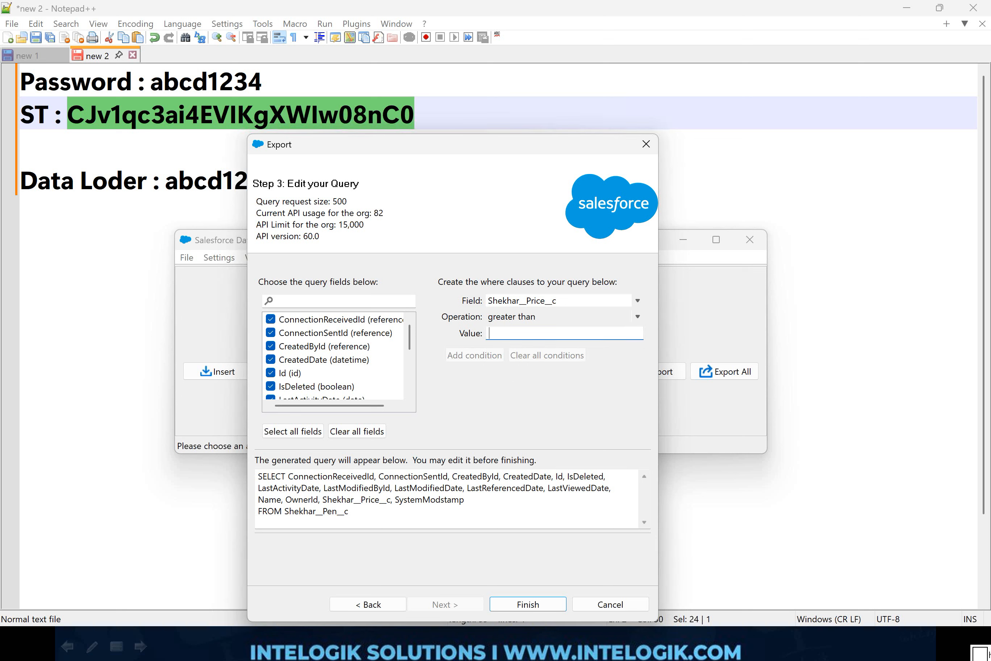
pyautogui.write('100')
pyautogui.click(486, 357)
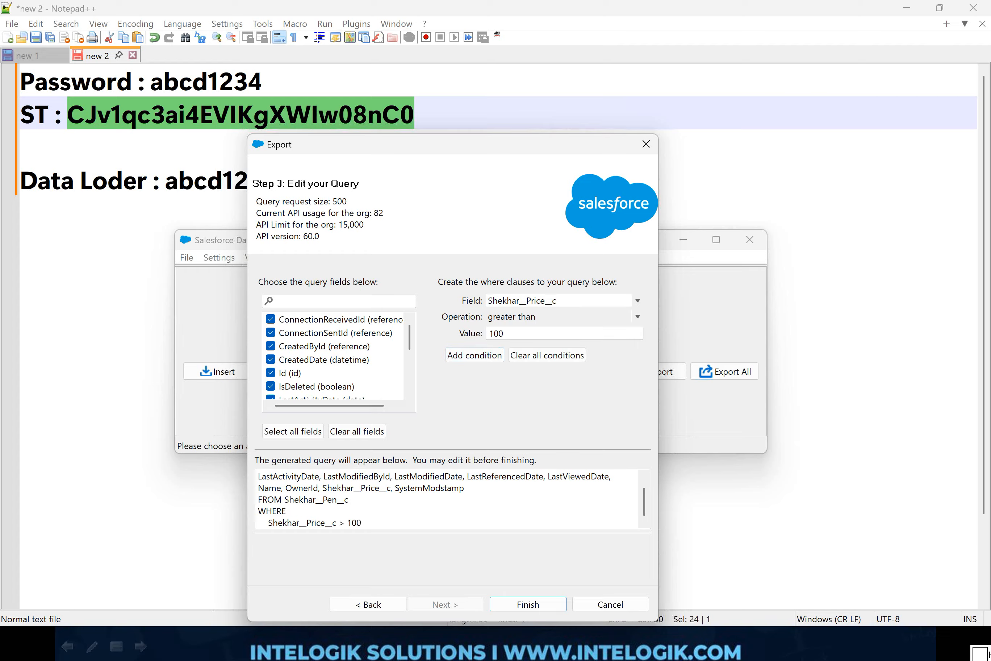
pyautogui.moveTo(362, 523); pyautogui.dragTo(258, 511)
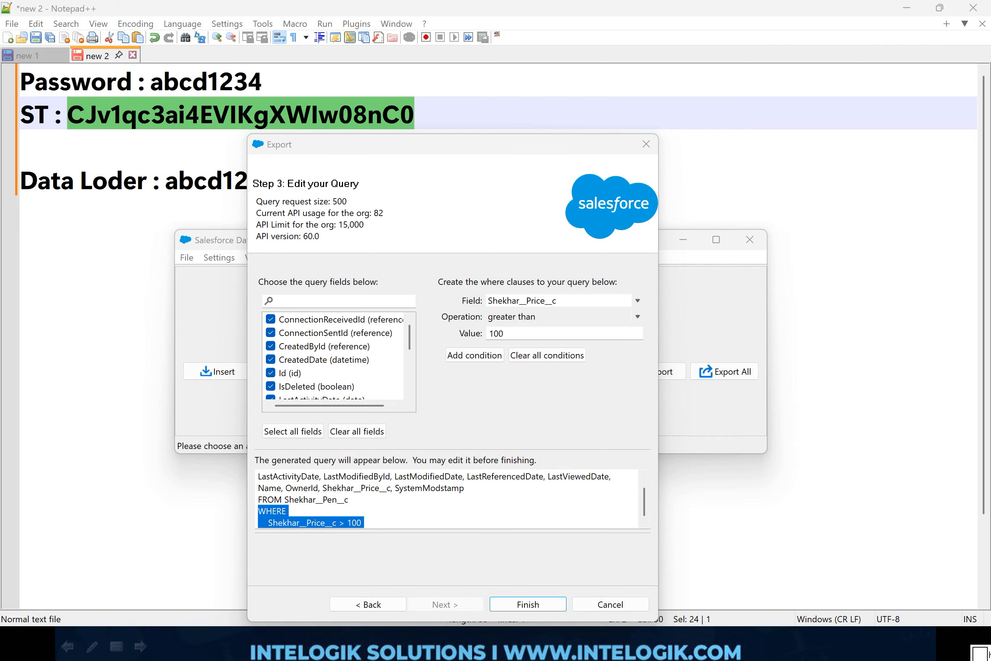
pyautogui.click(364, 523)
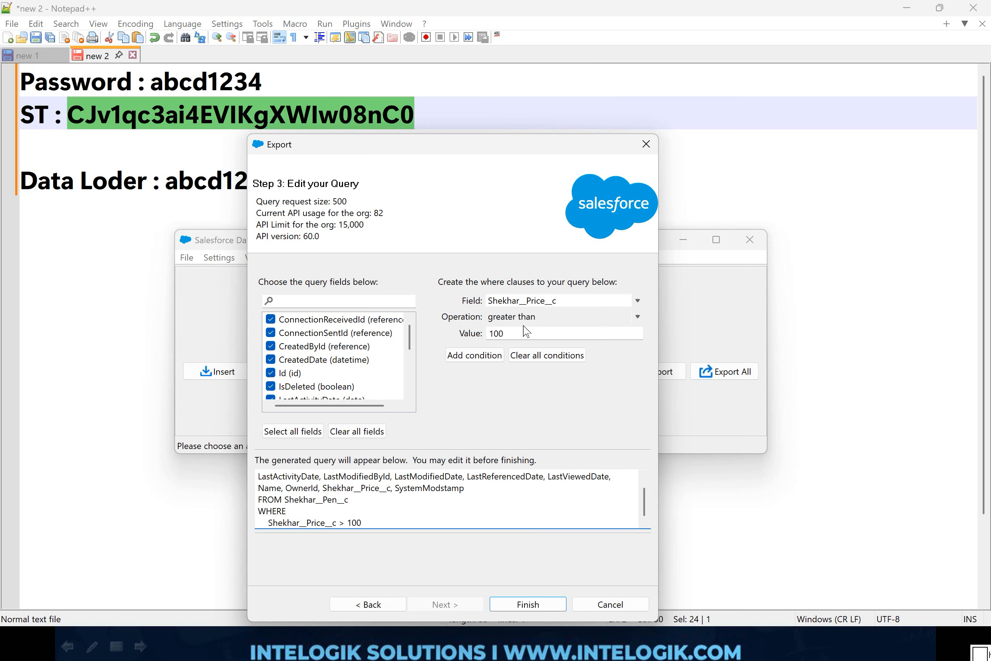
# Step: Add a second where condition requiring the custom Price field to be less than 500
pyautogui.click(554, 318)
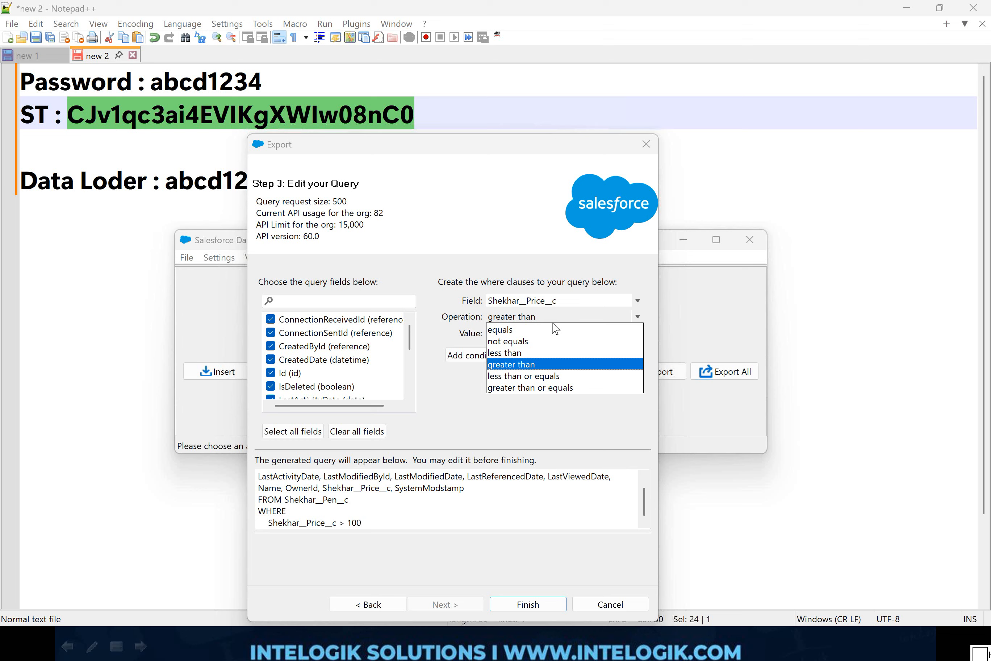
pyautogui.click(538, 353)
pyautogui.press('Tab')
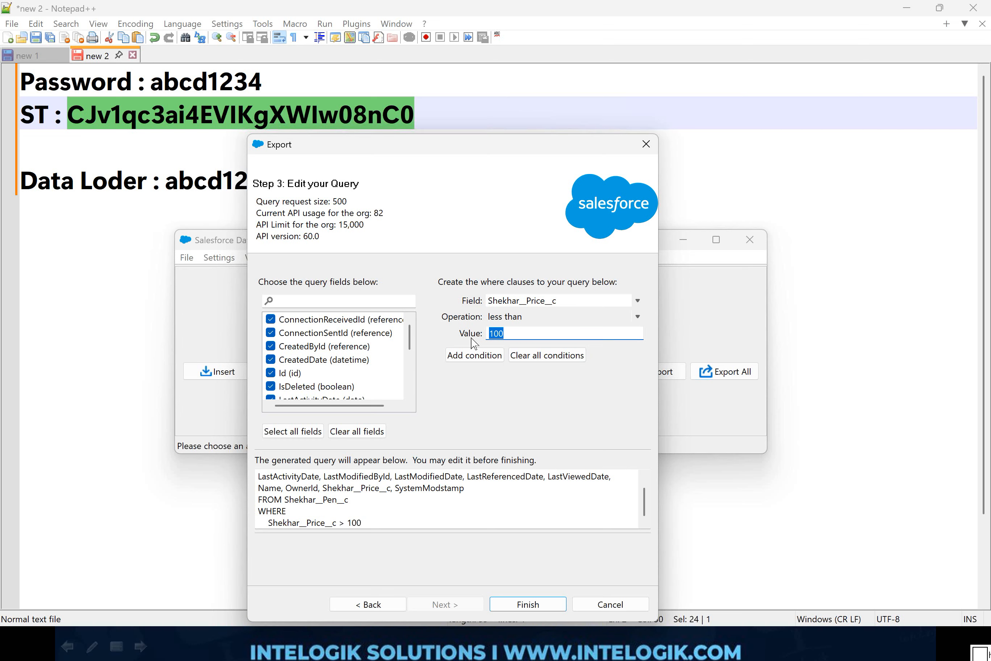
pyautogui.write('500')
pyautogui.click(475, 355)
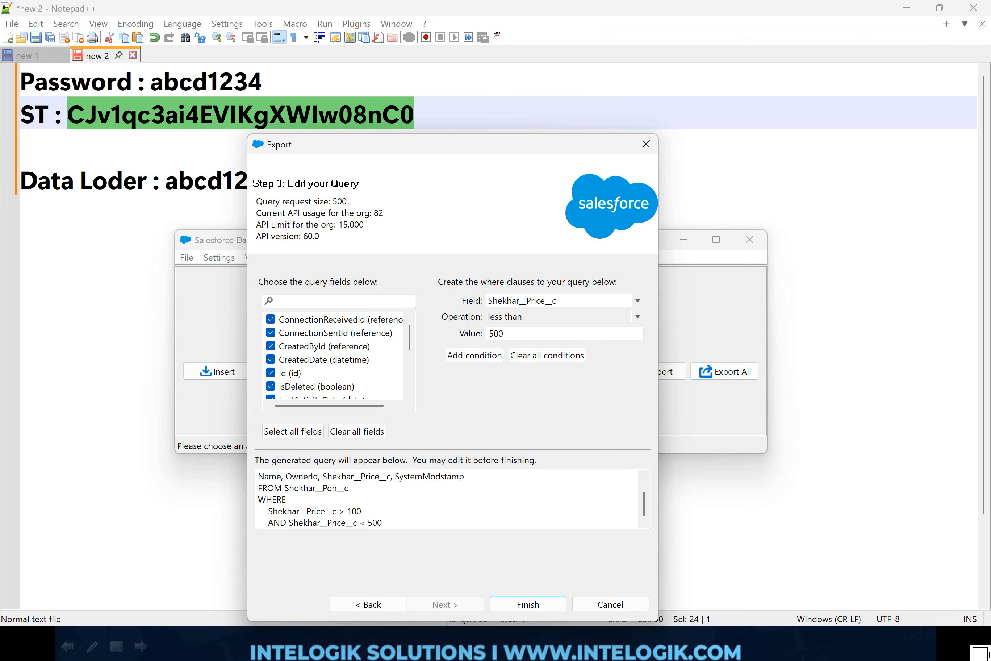
# Step: Delete the whole WHERE clause with both price conditions from the generated query
pyautogui.moveTo(385, 523); pyautogui.dragTo(257, 500)
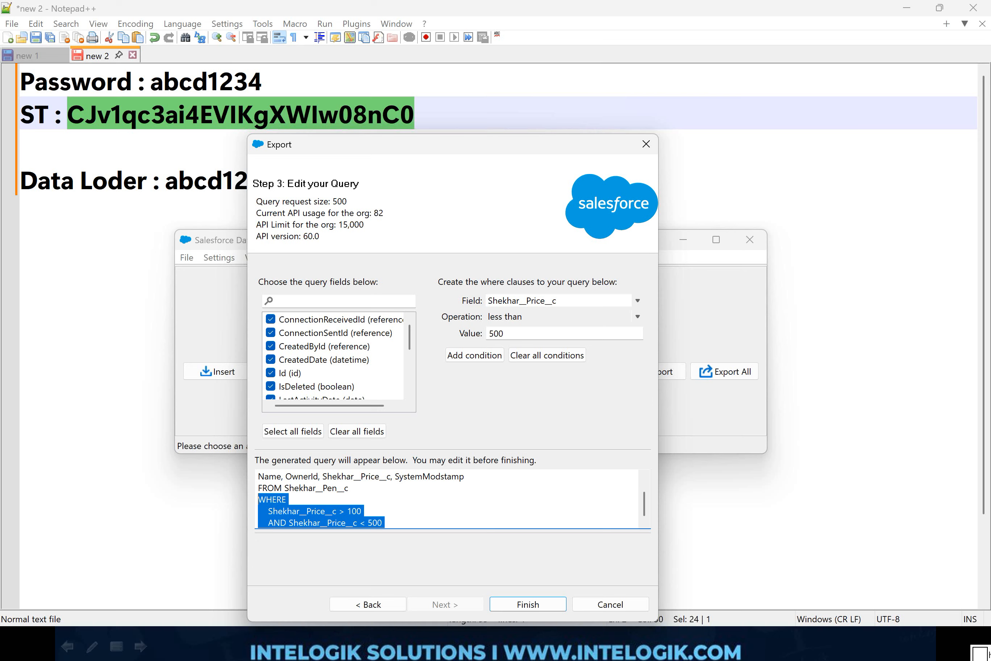
pyautogui.click(984, 412)
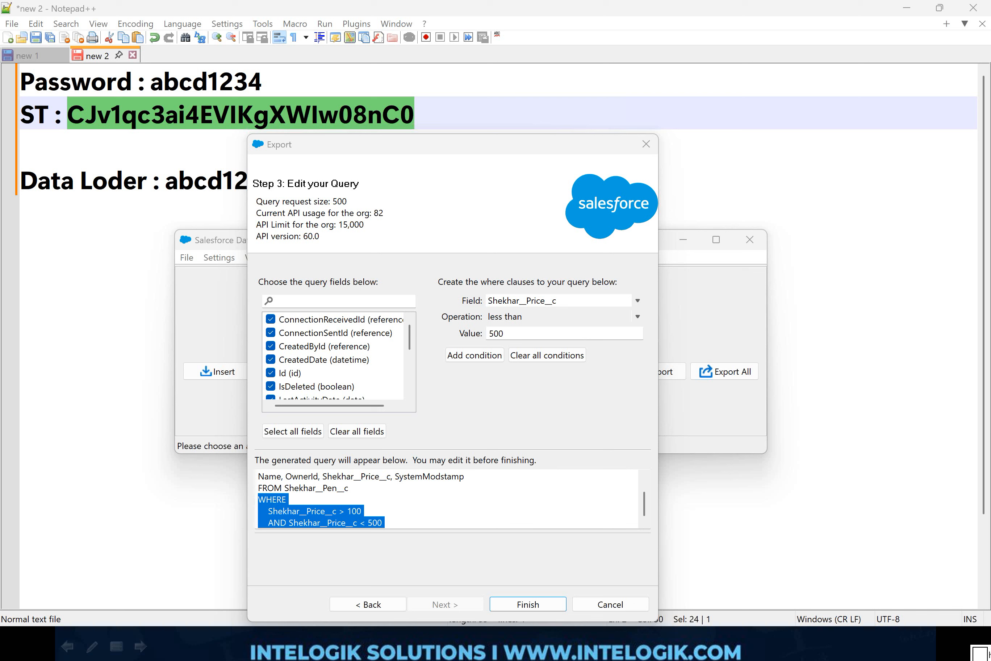
pyautogui.click(289, 499)
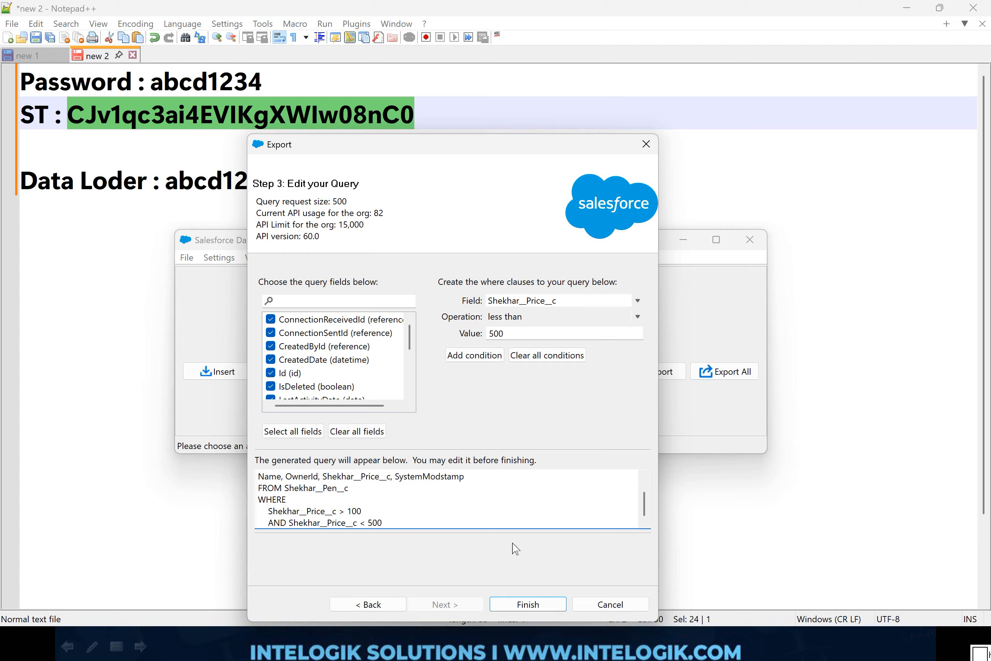
pyautogui.moveTo(384, 524); pyautogui.dragTo(243, 504)
pyautogui.press('BackSpace')
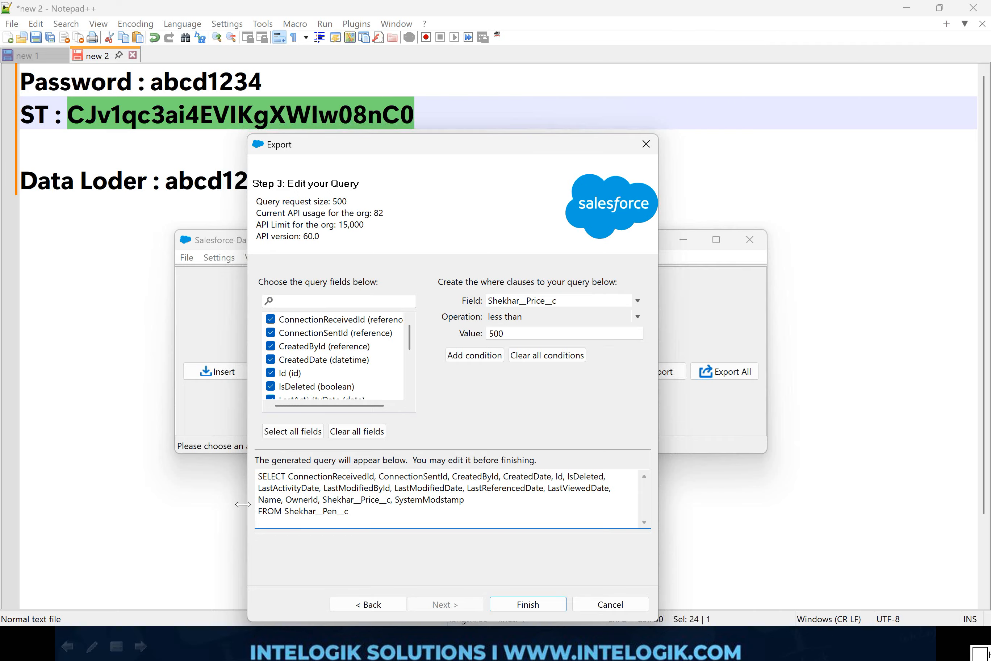
# Step: Run the Parker Pen export, confirm the extraction, and dismiss the completion message
pyautogui.click(553, 604)
pyautogui.click(533, 374)
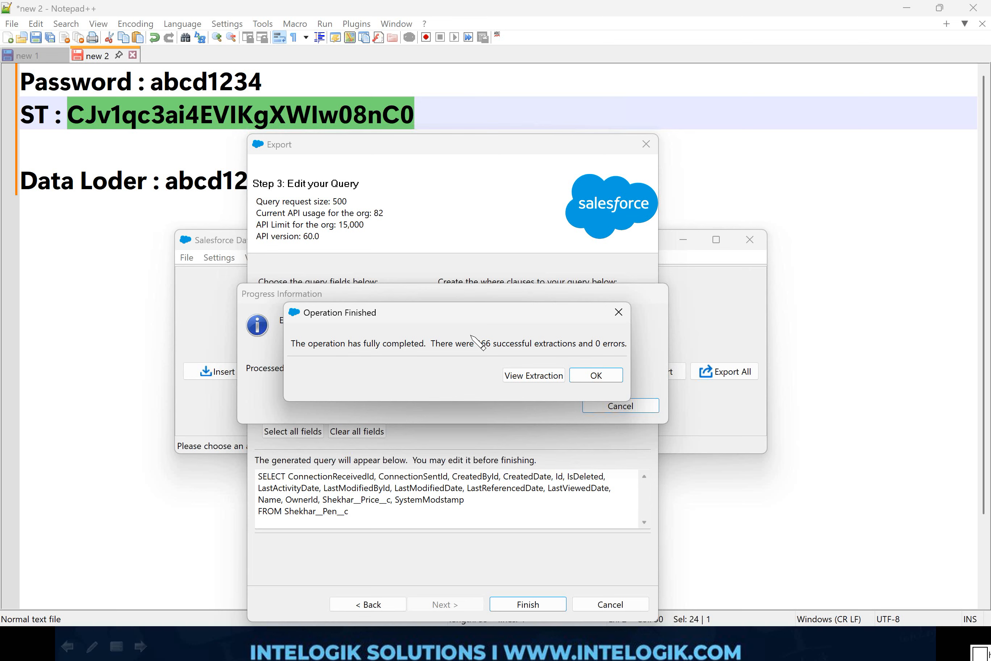
pyautogui.moveTo(507, 314)
pyautogui.mouseDown()
pyautogui.moveTo(513, 380)
pyautogui.moveTo(495, 317)
pyautogui.mouseUp()
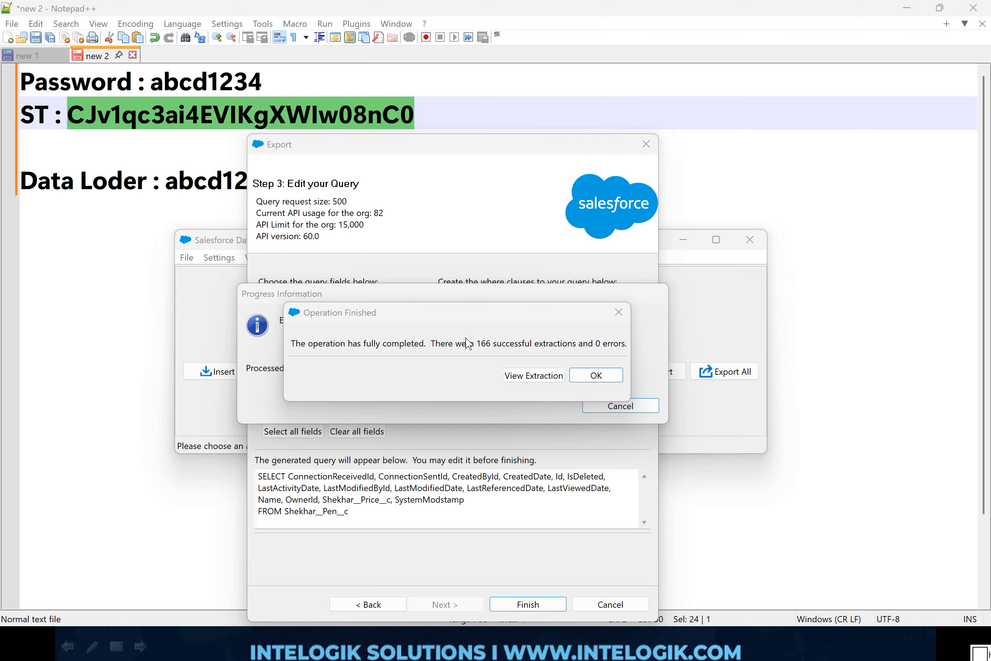
pyautogui.click(606, 374)
pyautogui.click(607, 375)
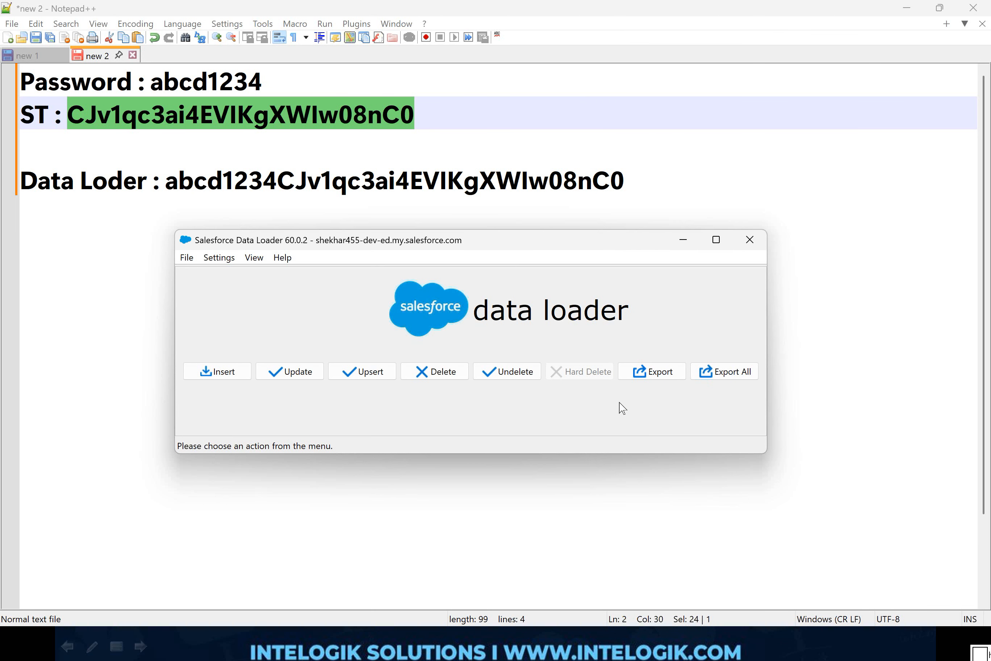
# Step: Switch to the Data Loader folder, display its contents as large icons, and open Back Up On 10 Dec.csv in Excel
pyautogui.click(828, 341)
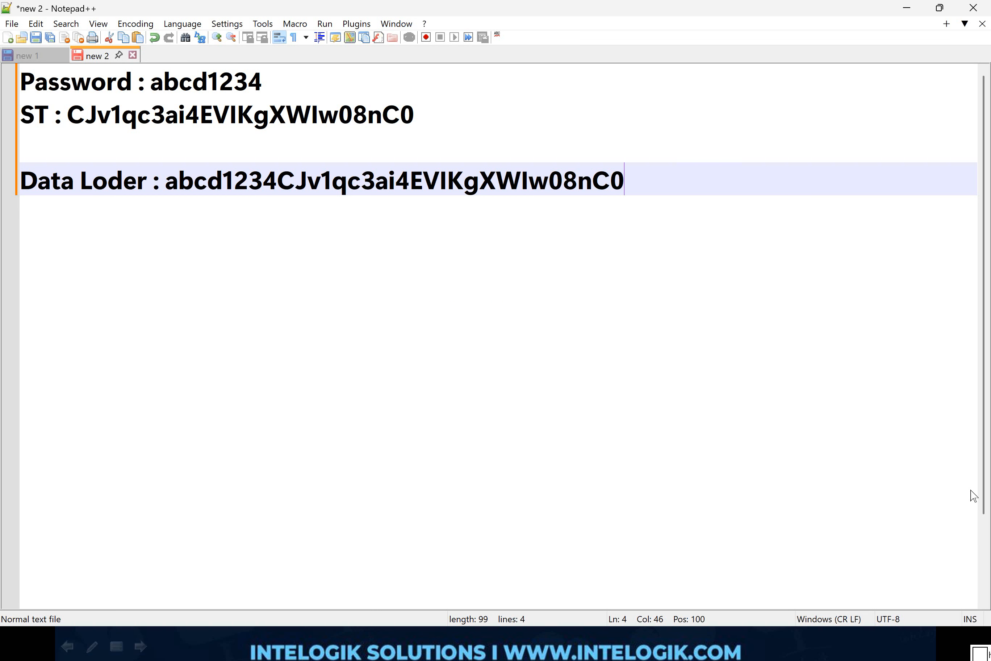
pyautogui.hotkey('alt', 'Tab')
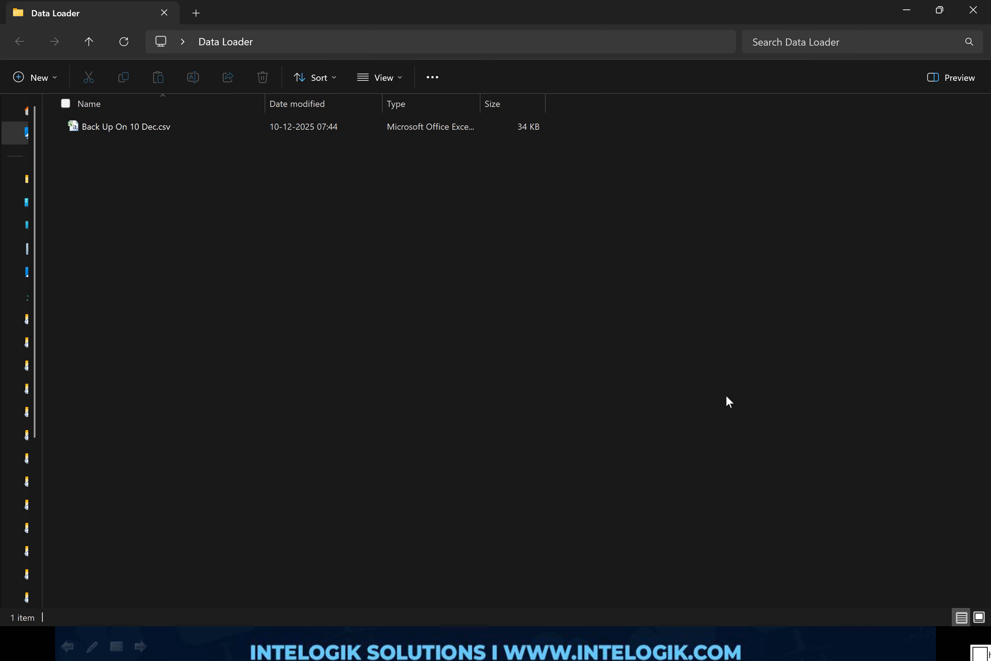
pyautogui.hotkey('ctrl', 'shift', '2')
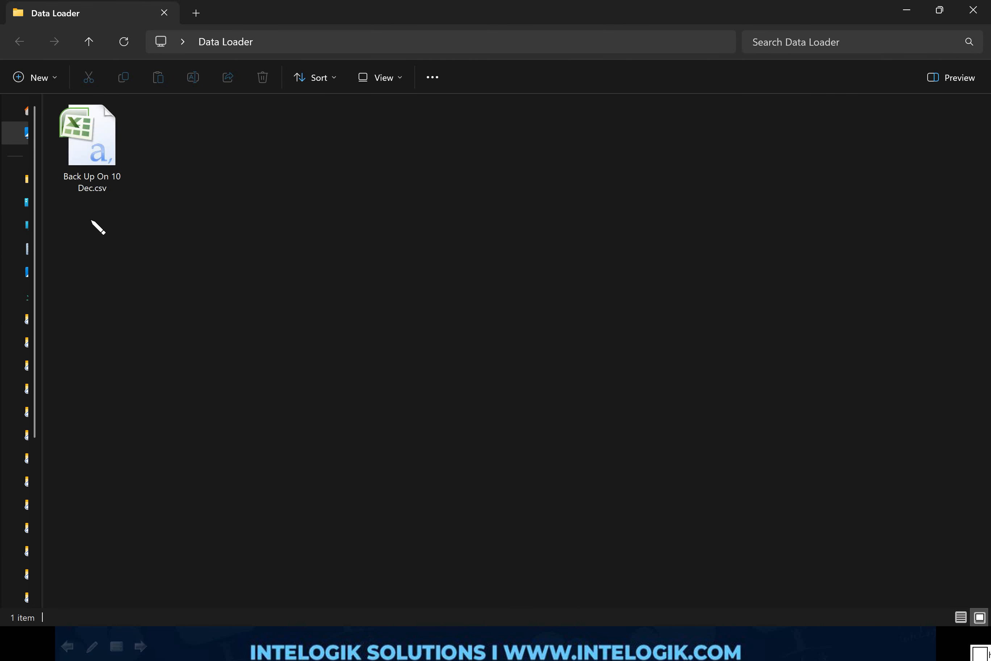
pyautogui.moveTo(89, 211)
pyautogui.mouseDown()
pyautogui.moveTo(162, 156)
pyautogui.moveTo(62, 188)
pyautogui.moveTo(106, 225)
pyautogui.mouseUp()
pyautogui.hotkey('ctrl', 'z')
pyautogui.doubleClick(116, 183)
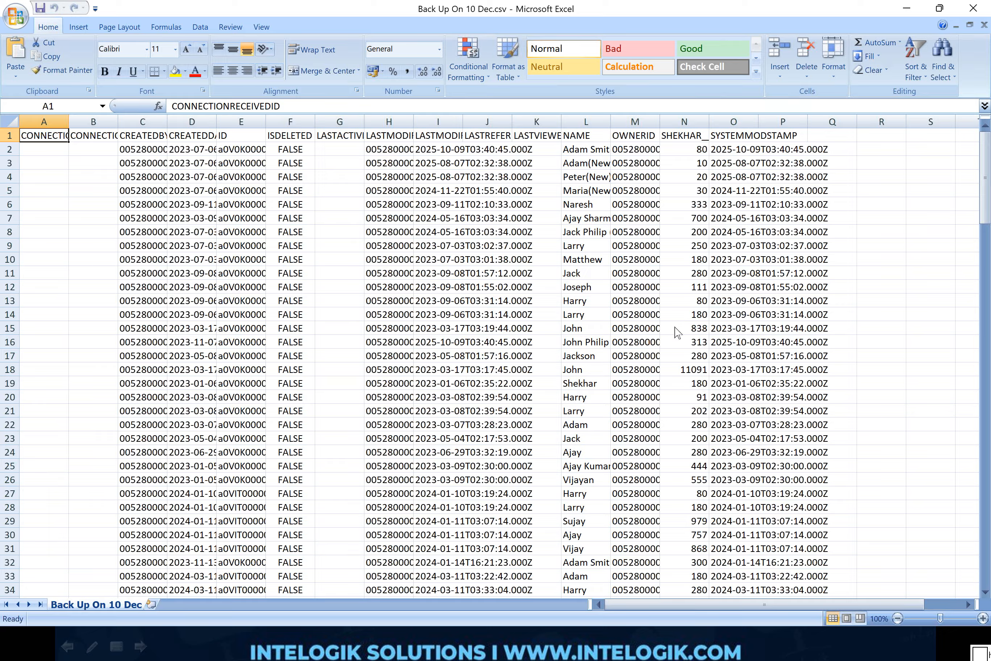
# Step: Look through the exported Parker Pen records and their columns in the CSV file
pyautogui.click(426, 311)
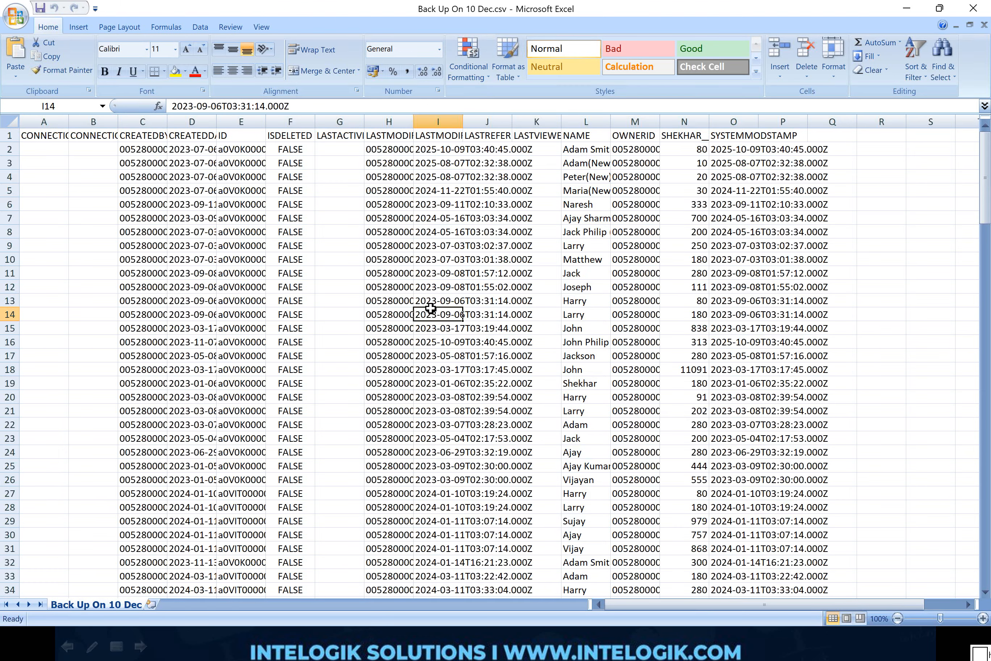
pyautogui.scroll(-2, 430, 308)
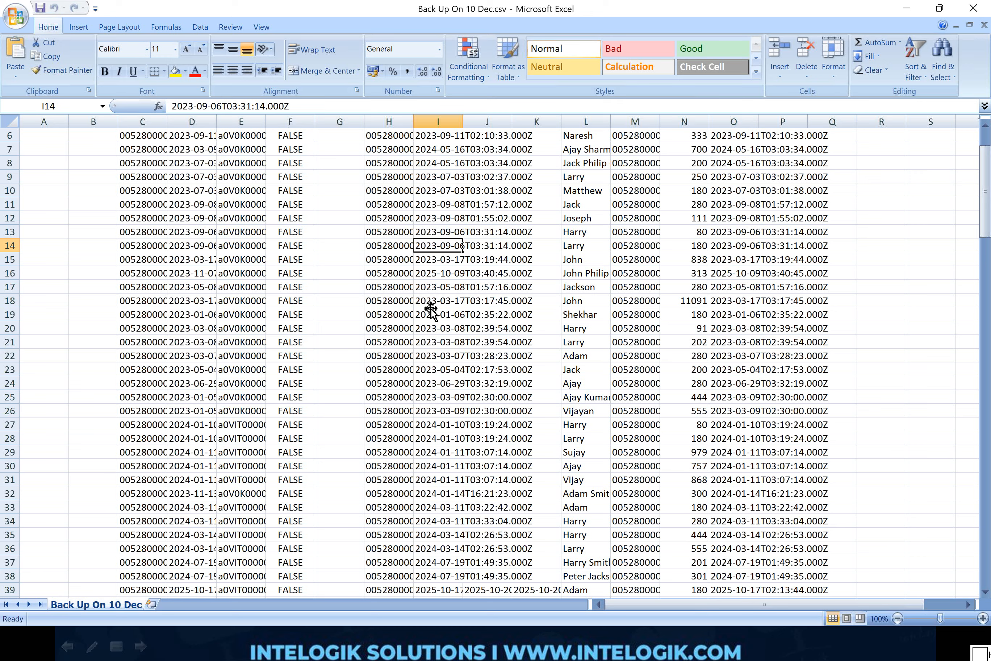
pyautogui.scroll(2, 430, 309)
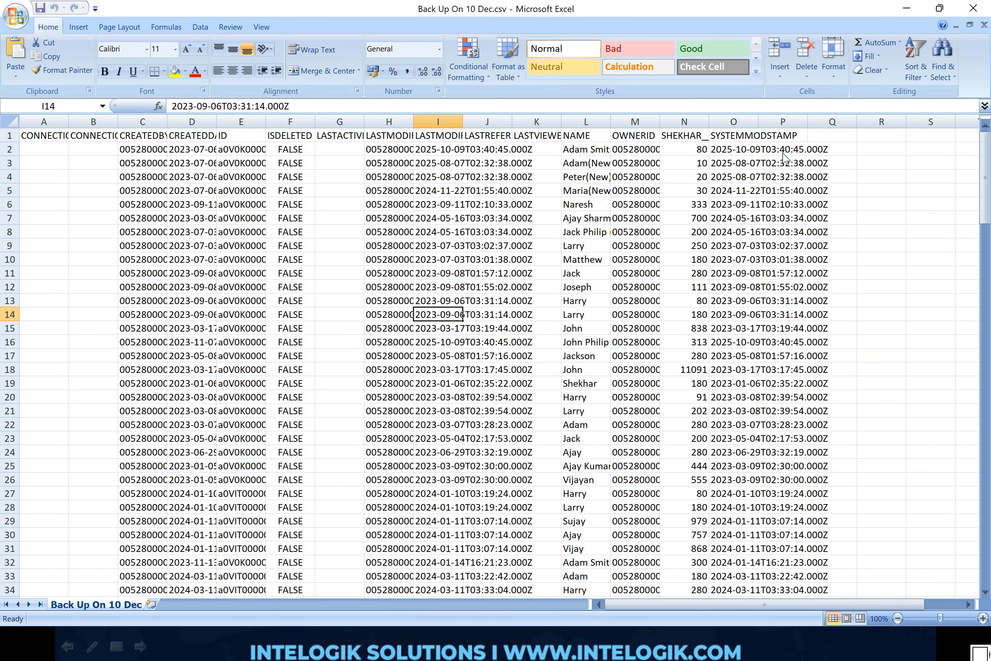
# Step: Switch to Salesforce in the browser and open a new Parker Pen record form to examine its fields
pyautogui.hotkey('alt', 'Tab')
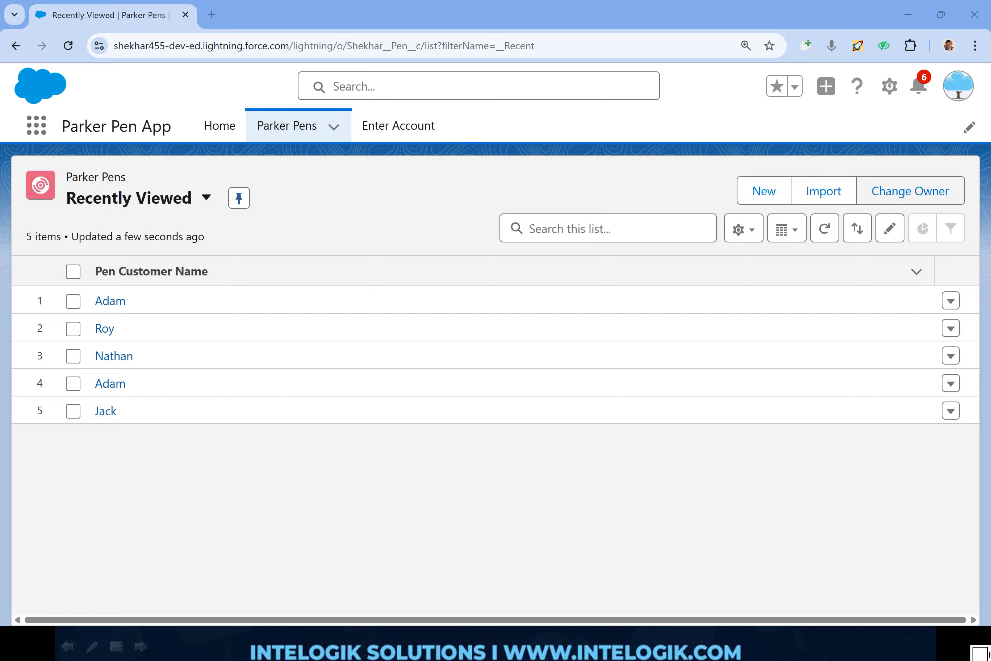
pyautogui.click(764, 190)
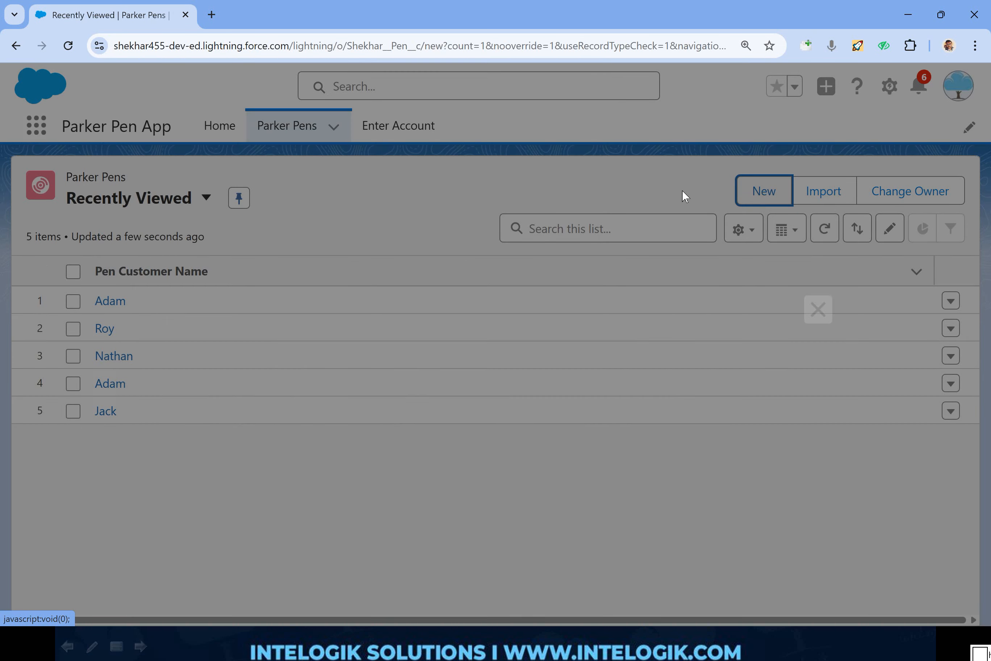
pyautogui.moveTo(508, 256)
pyautogui.mouseDown()
pyautogui.moveTo(188, 242)
pyautogui.moveTo(179, 489)
pyautogui.moveTo(486, 465)
pyautogui.moveTo(476, 244)
pyautogui.mouseUp()
pyautogui.press('Escape')
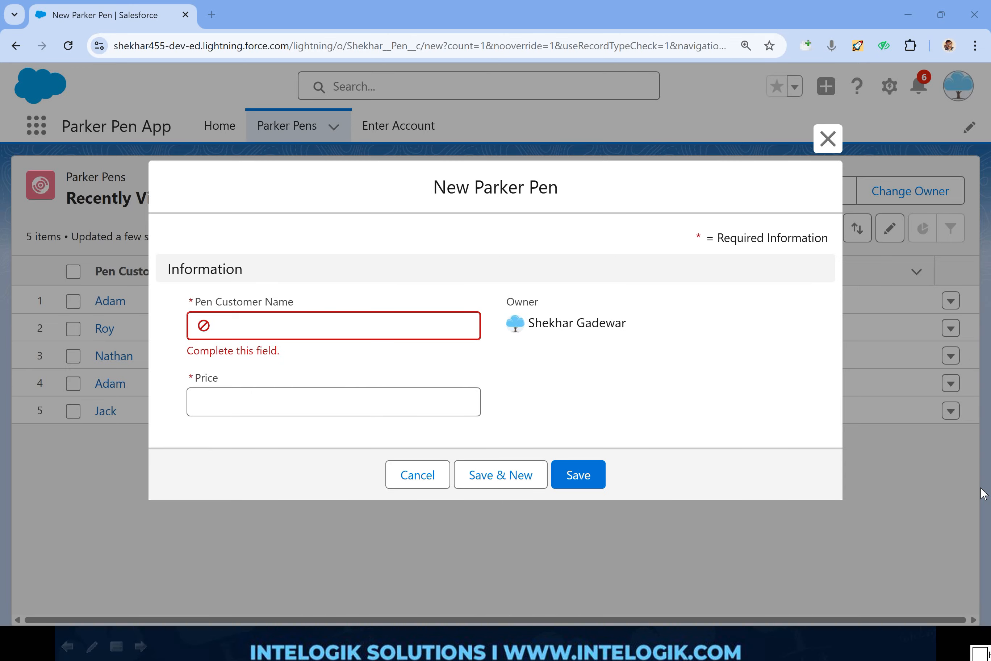
# Step: Return to the exported CSV in Excel and fill column A with yellow and column B with orange
pyautogui.hotkey('alt', 'Tab')
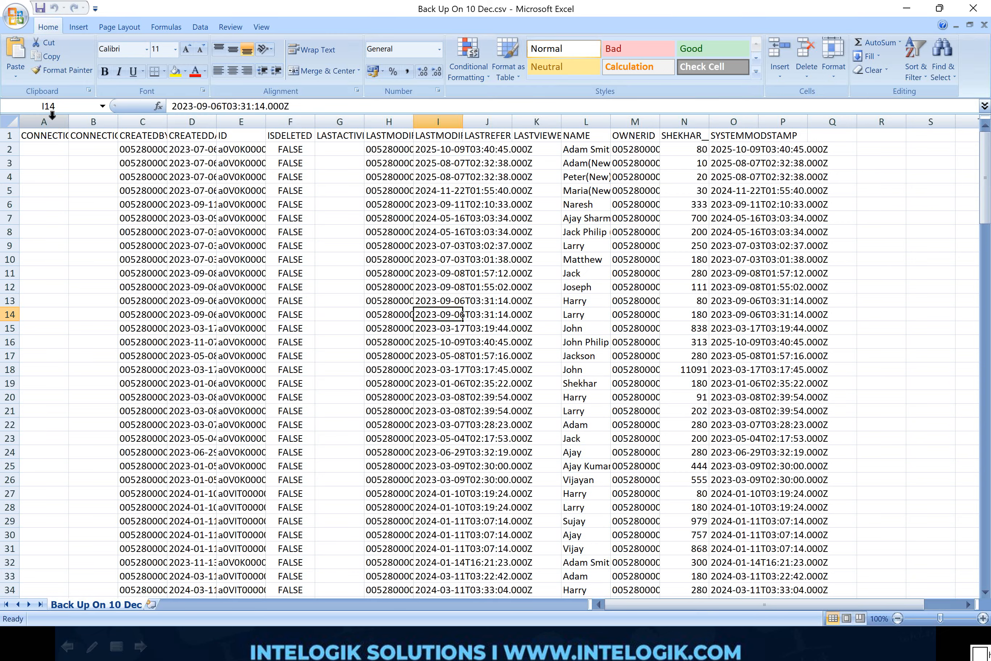
pyautogui.click(51, 114)
pyautogui.click(175, 71)
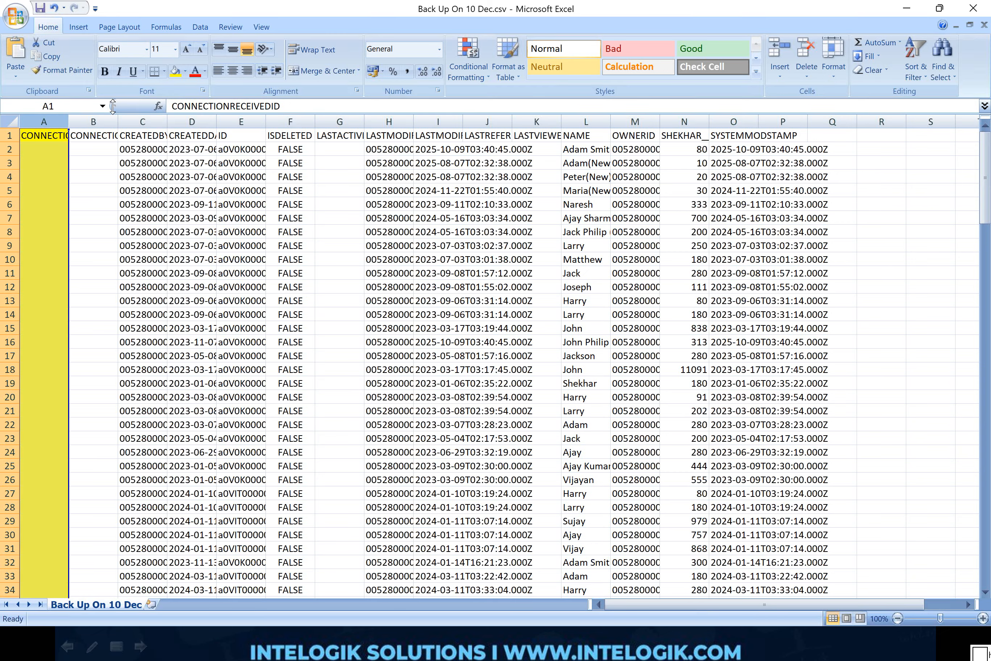
pyautogui.click(93, 121)
pyautogui.click(185, 71)
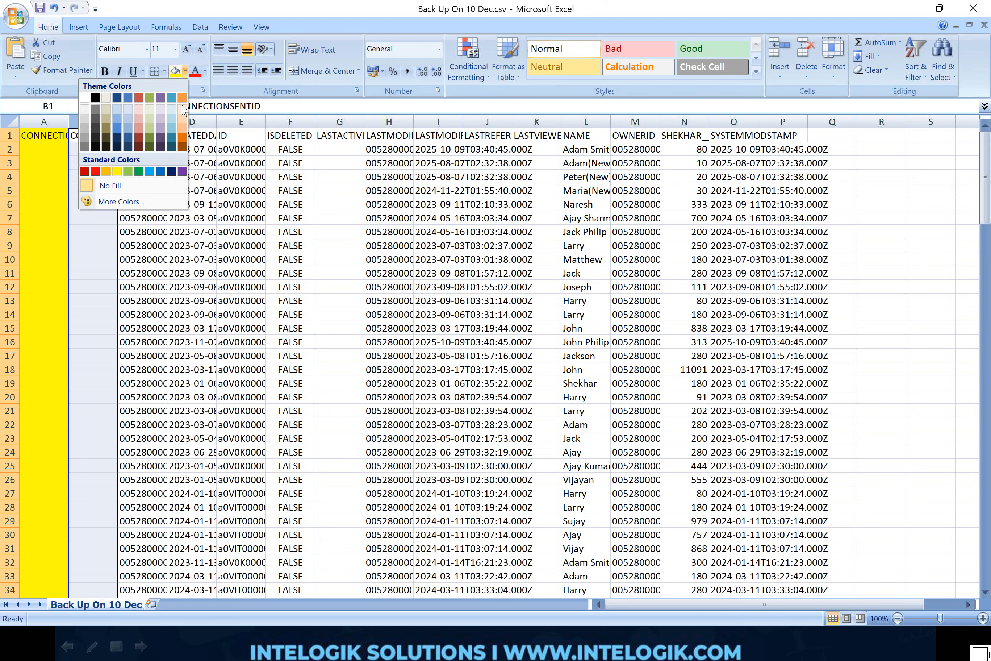
pyautogui.click(182, 97)
# Step: Fill column C, which holds the CREATEDBYID values, with a dark aqua theme color
pyautogui.click(142, 122)
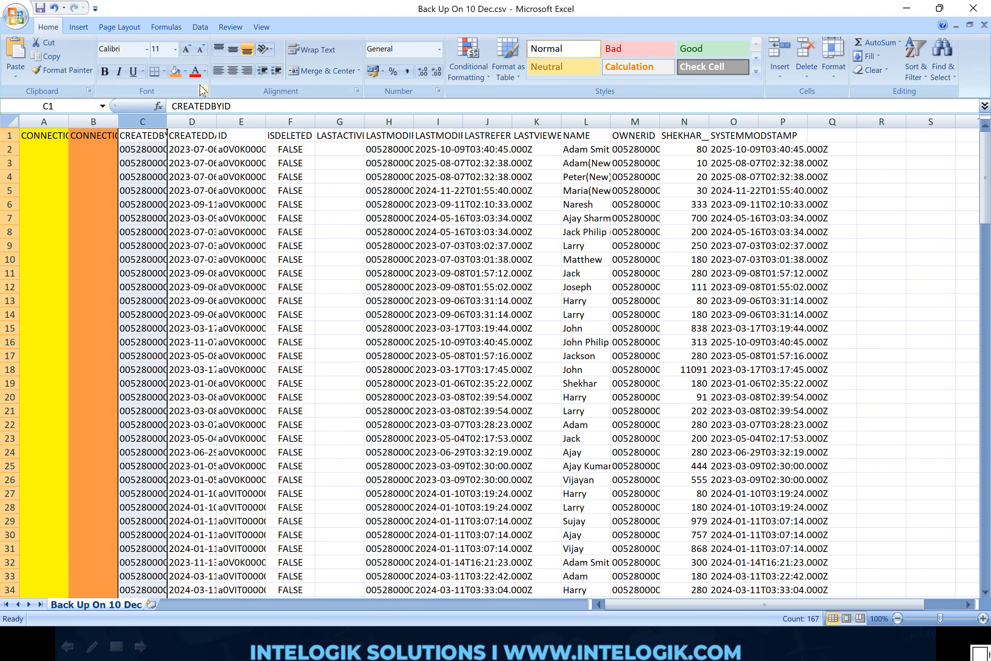
pyautogui.click(185, 72)
pyautogui.click(171, 144)
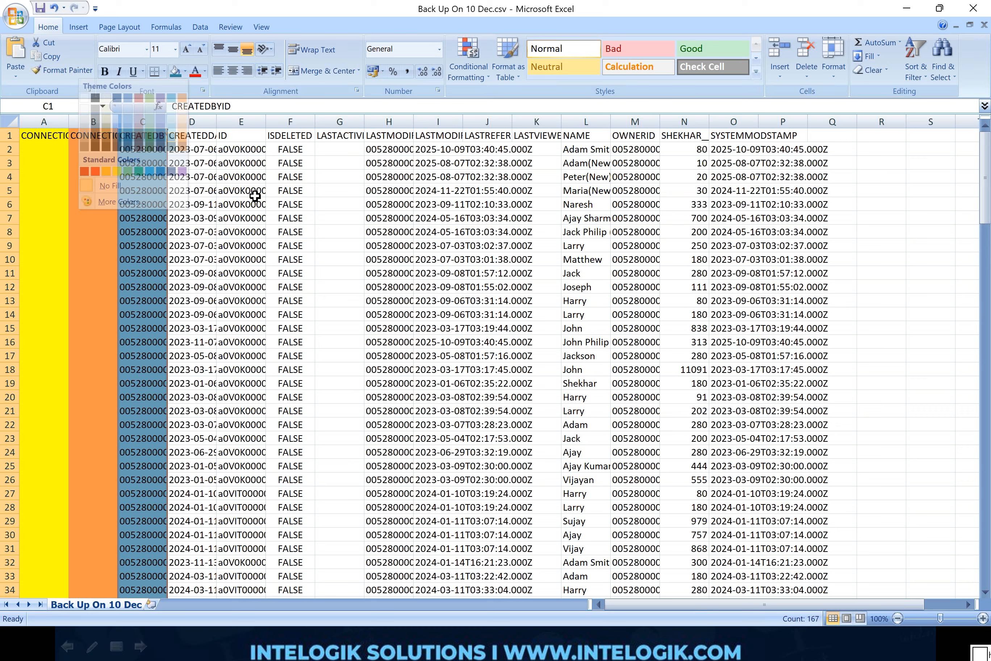
pyautogui.click(255, 198)
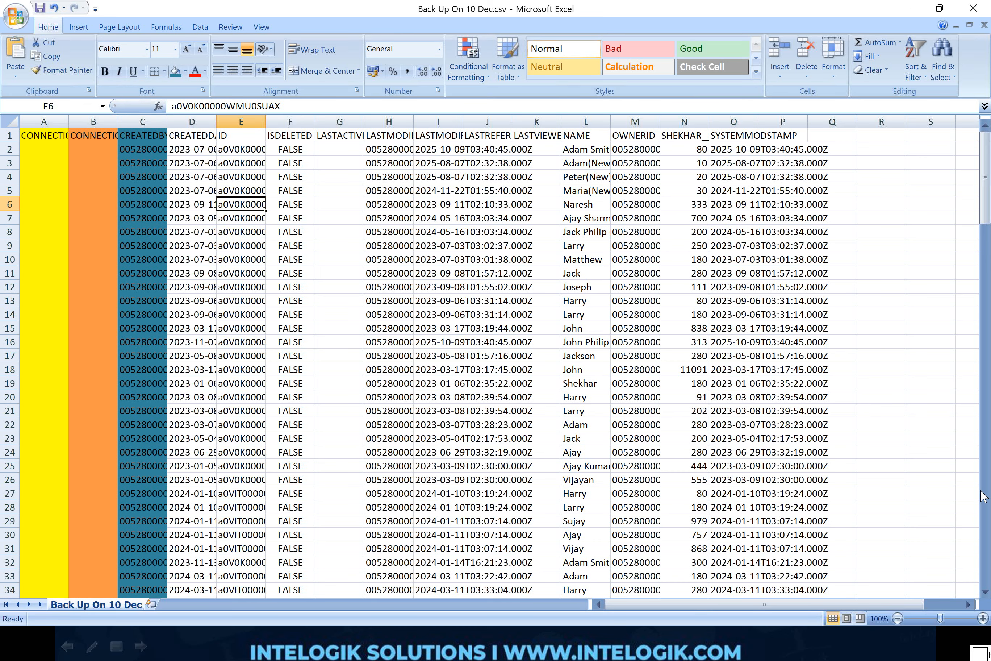
pyautogui.hotkey('alt', 'Tab')
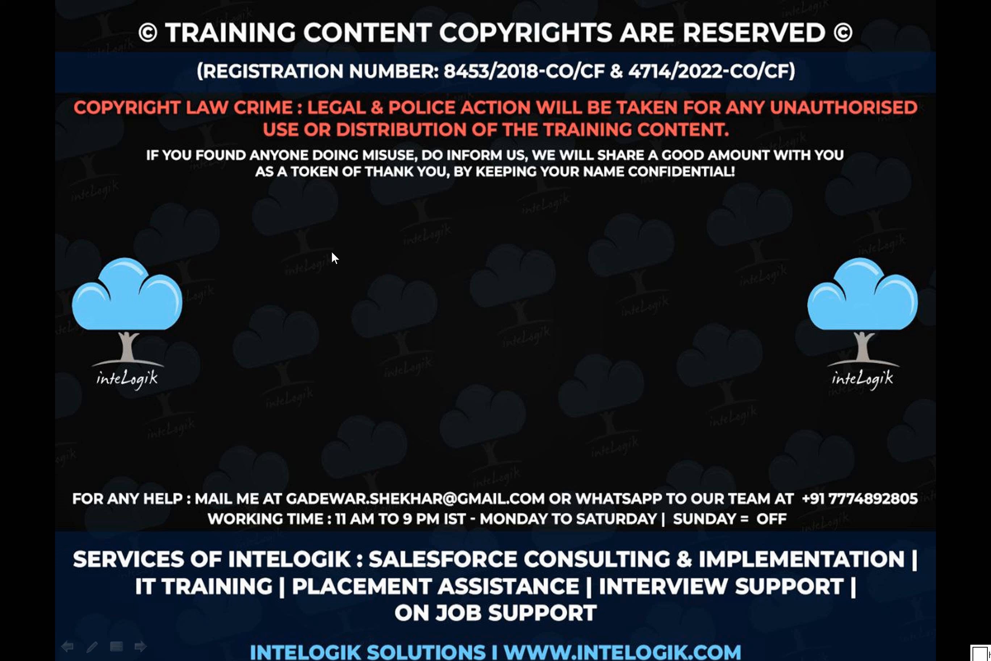
pyautogui.hotkey('ctrl', 'p')
pyautogui.moveTo(305, 235); pyautogui.dragTo(315, 267)
pyautogui.moveTo(351, 194)
pyautogui.mouseDown()
pyautogui.moveTo(386, 205)
pyautogui.moveTo(308, 217)
pyautogui.mouseUp()
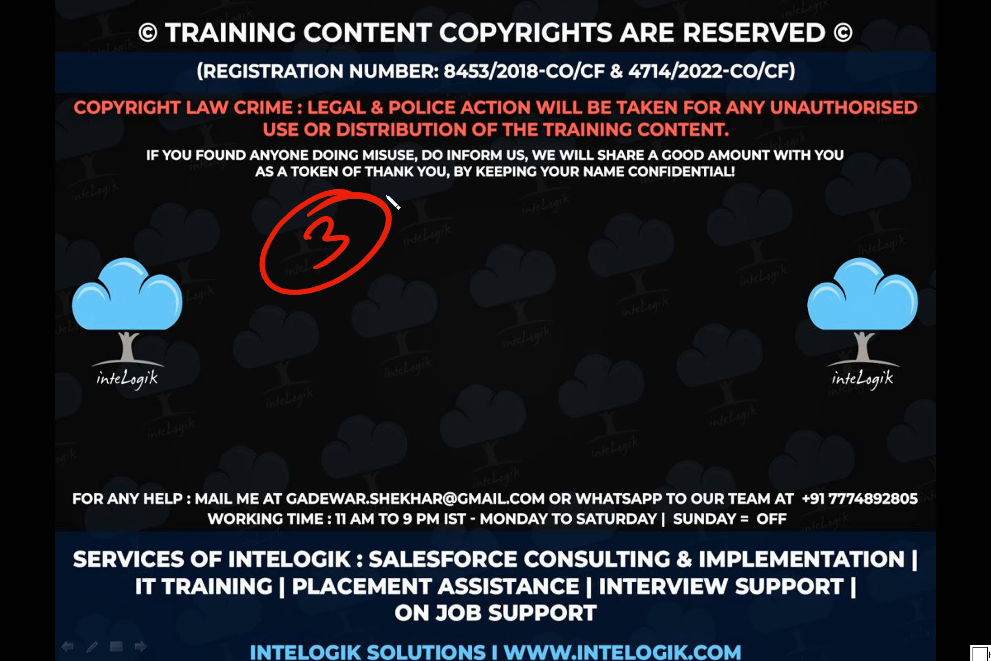
pyautogui.moveTo(386, 207); pyautogui.dragTo(585, 246)
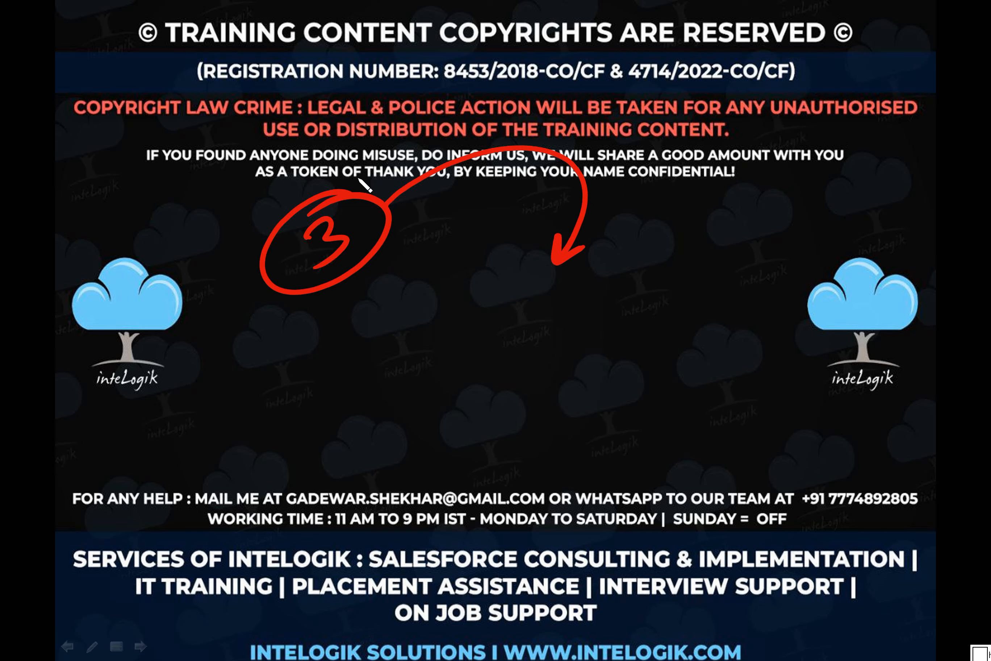
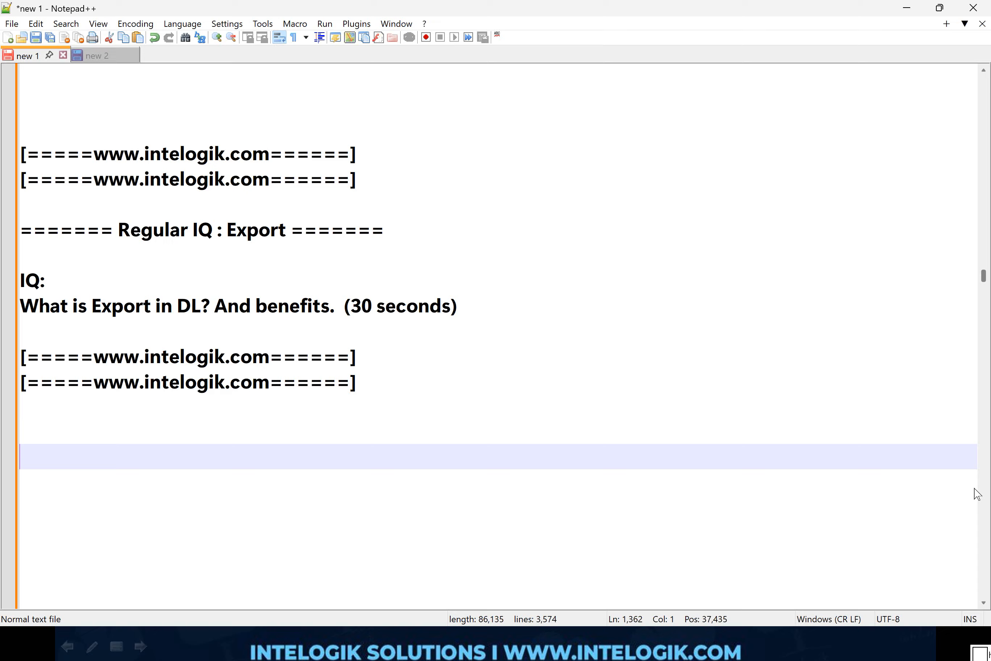
# Step: Switch to the exported "Back Up On 10 Dec.csv" in Excel and look at its sorting and filtering options
pyautogui.hotkey('alt', 'Tab')
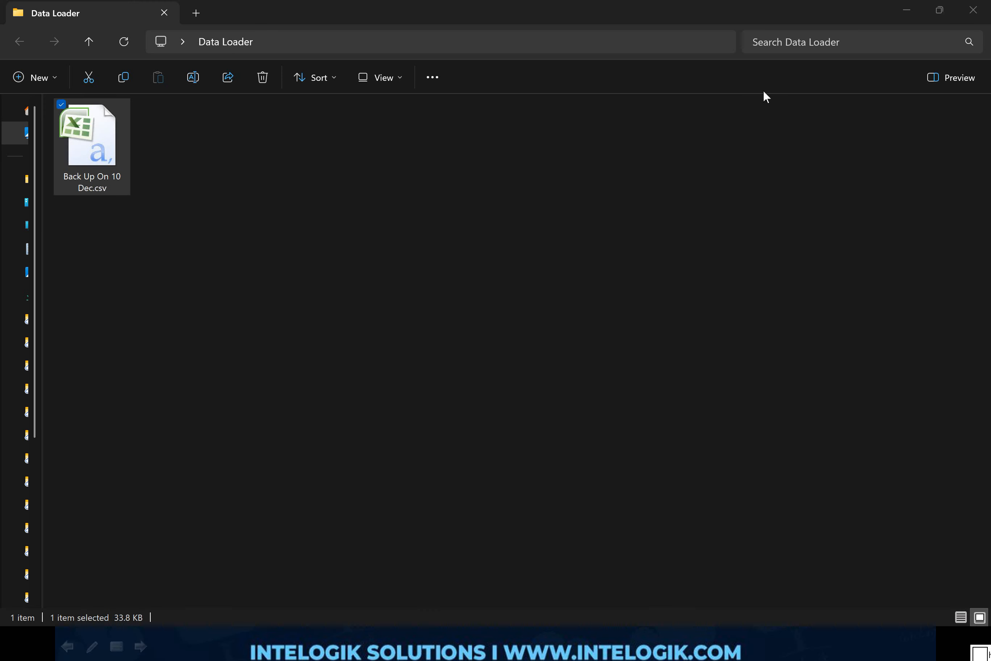
pyautogui.hotkey('alt', 'Tab')
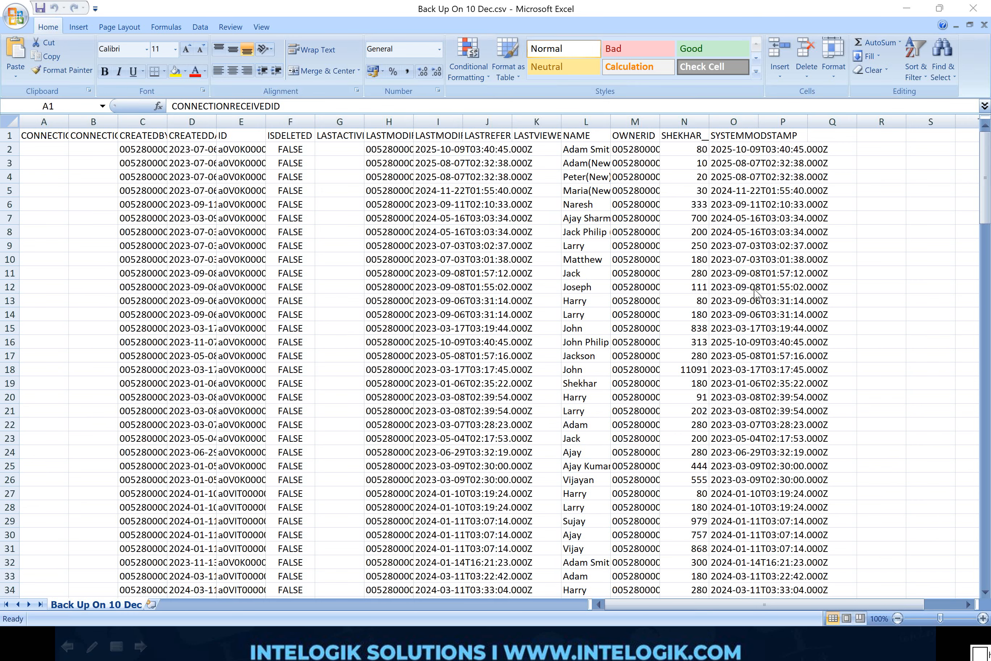
pyautogui.click(942, 62)
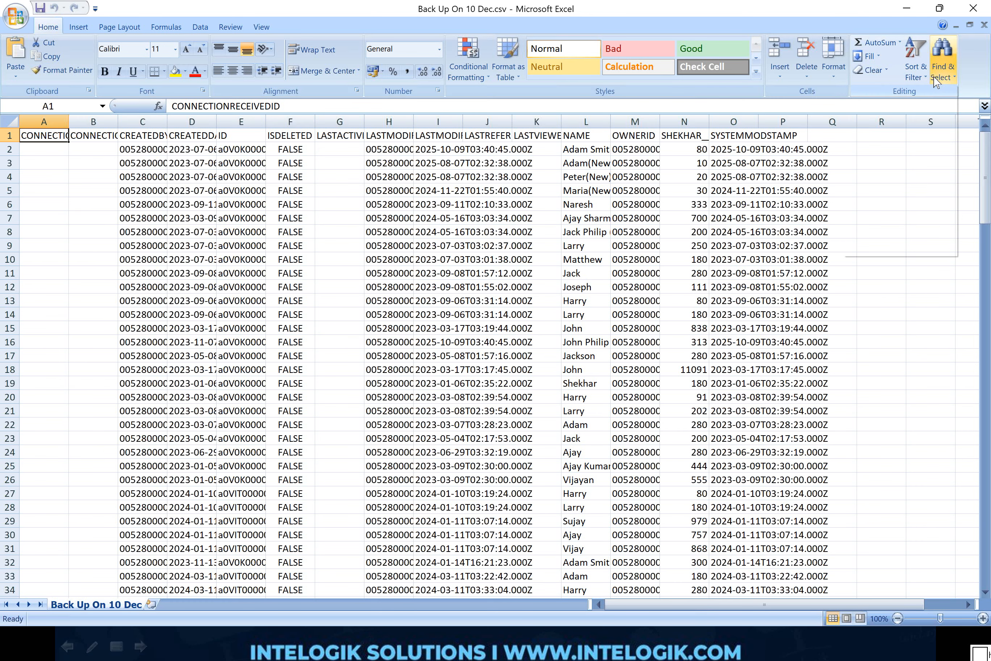
pyautogui.click(917, 79)
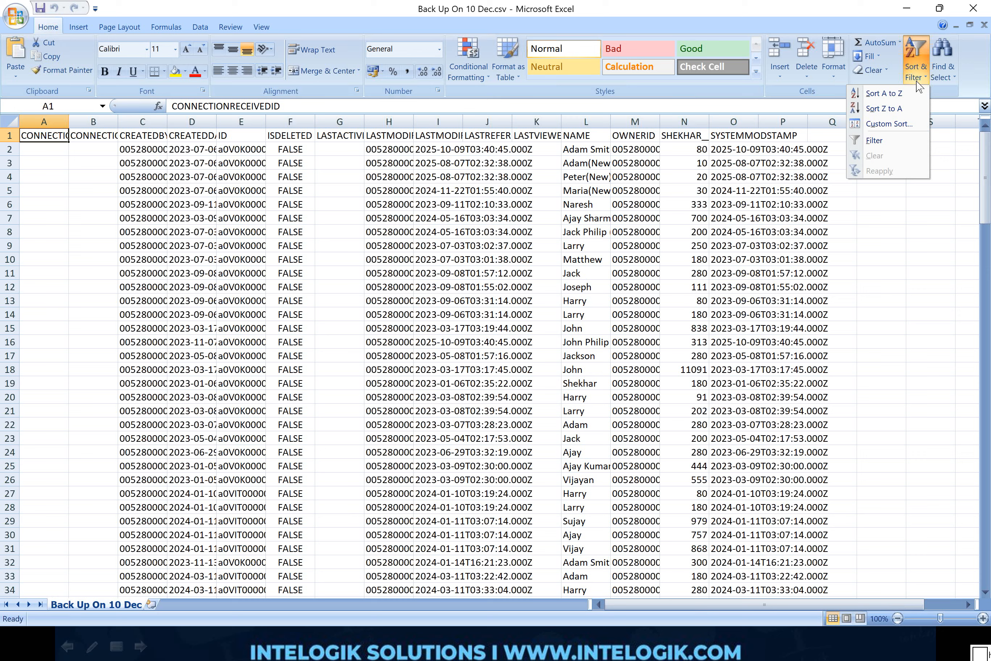
pyautogui.click(649, 197)
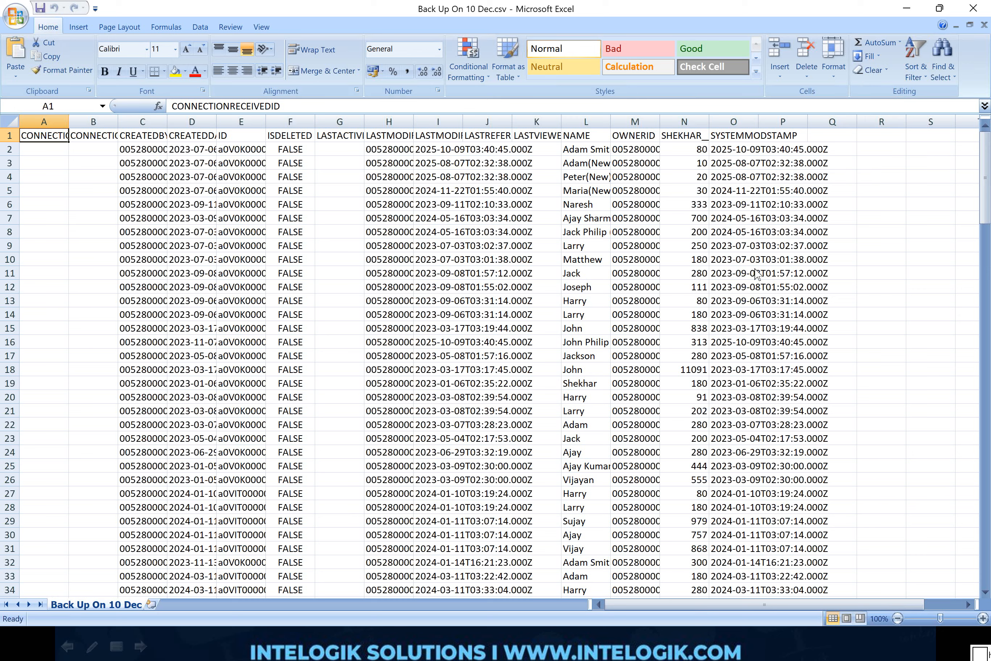
pyautogui.click(986, 492)
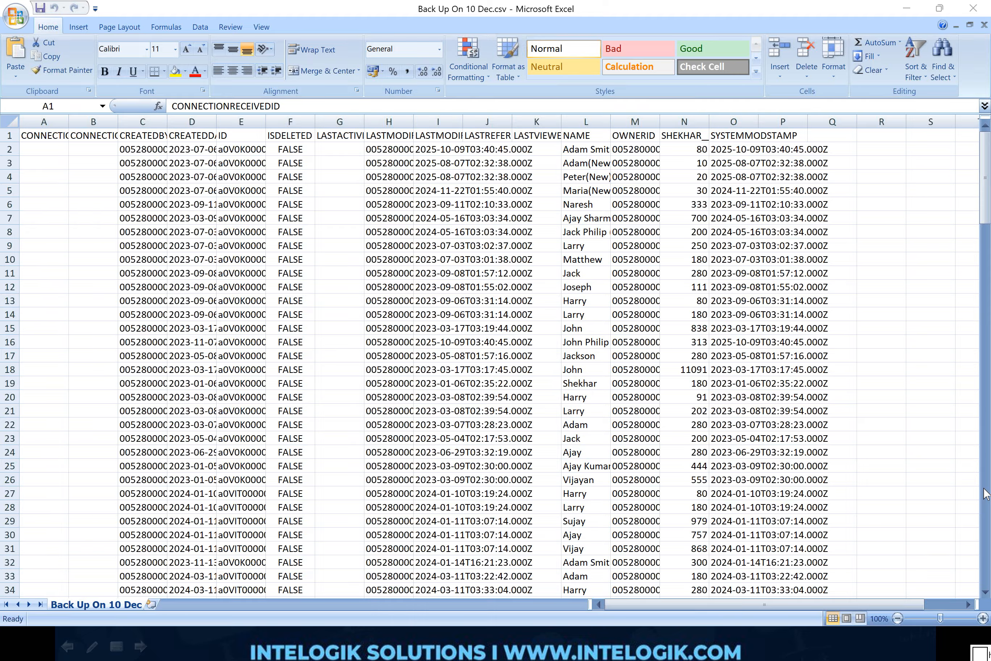
pyautogui.click(984, 489)
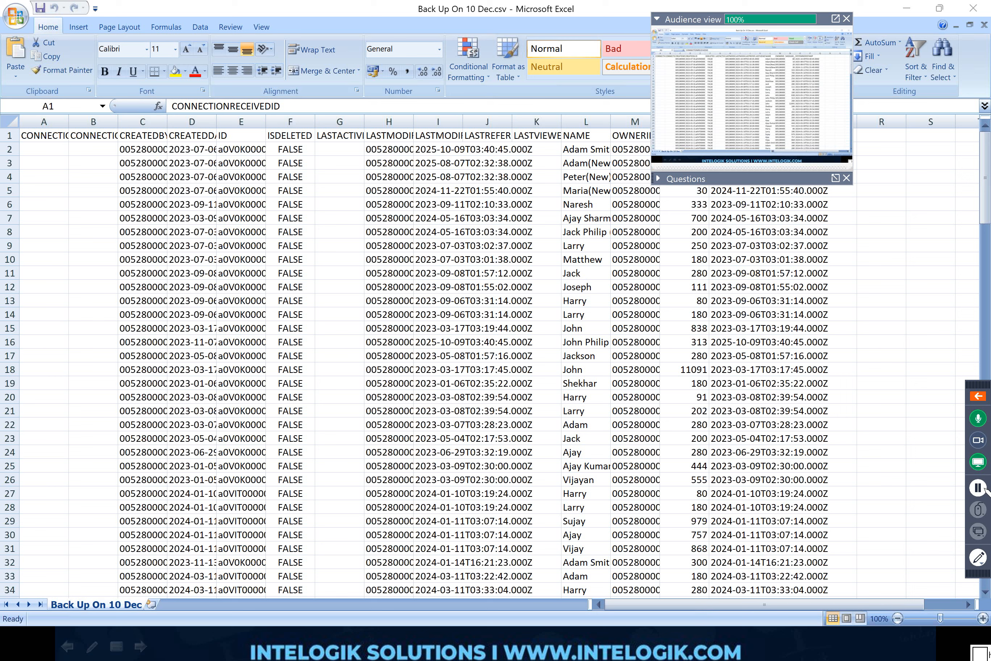
pyautogui.click(978, 557)
pyautogui.moveTo(922, 87)
pyautogui.mouseDown()
pyautogui.moveTo(128, 213)
pyautogui.moveTo(123, 550)
pyautogui.moveTo(836, 582)
pyautogui.moveTo(825, 158)
pyautogui.moveTo(814, 77)
pyautogui.mouseUp()
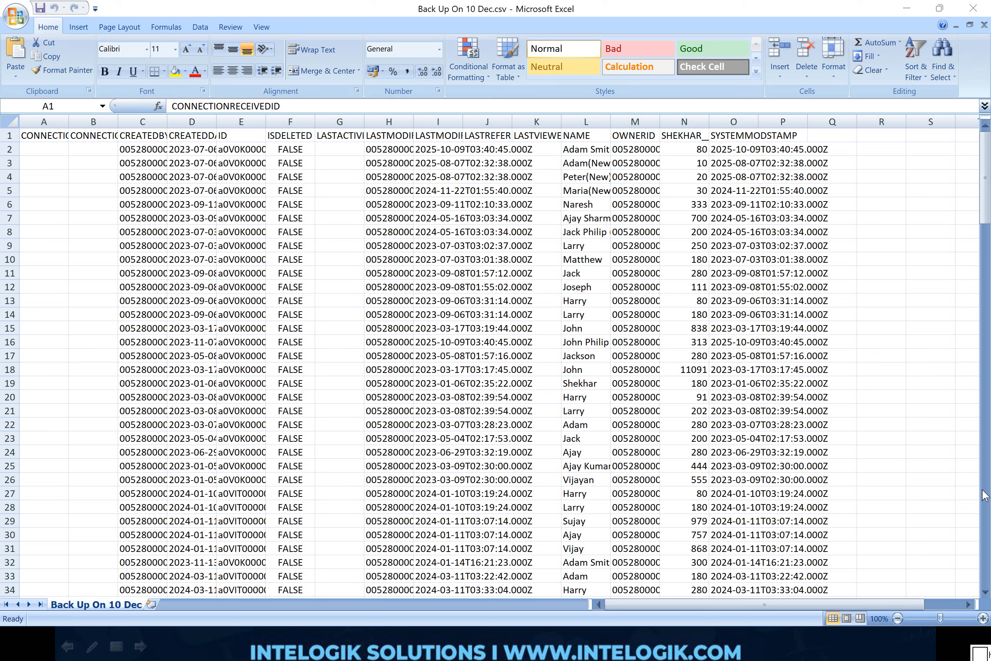
# Step: View the Export versus Export All interview question in Notepad++ and switch to the Parker Pens list in Salesforce
pyautogui.hotkey('alt', 'Tab')
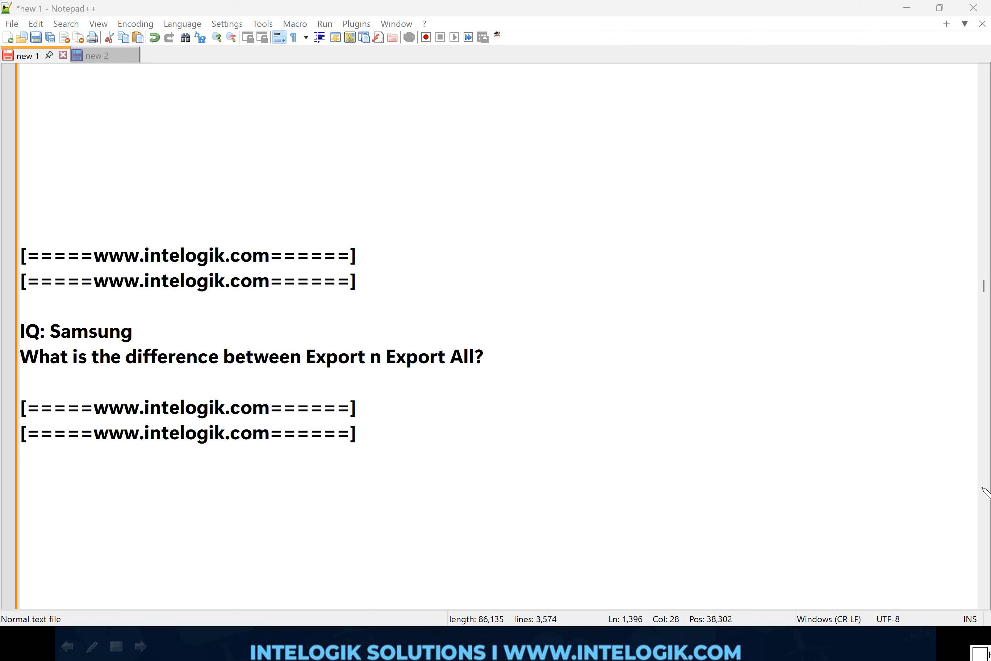
pyautogui.hotkey('alt', 'Tab')
pyautogui.moveTo(792, 344)
pyautogui.mouseDown()
pyautogui.moveTo(682, 344)
pyautogui.moveTo(626, 401)
pyautogui.moveTo(787, 392)
pyautogui.moveTo(792, 342)
pyautogui.mouseUp()
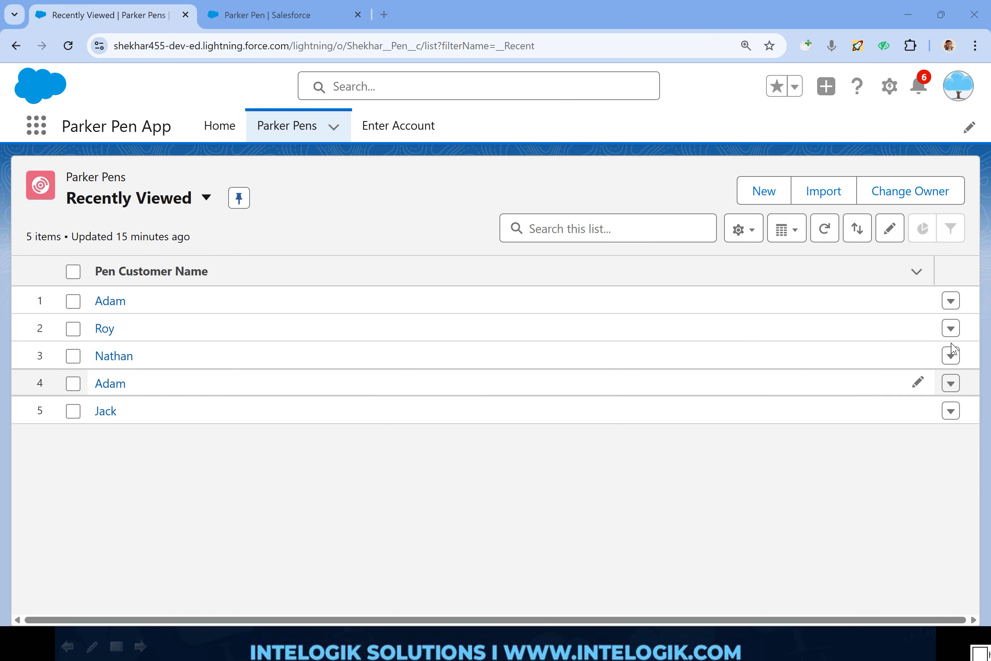
pyautogui.click(951, 301)
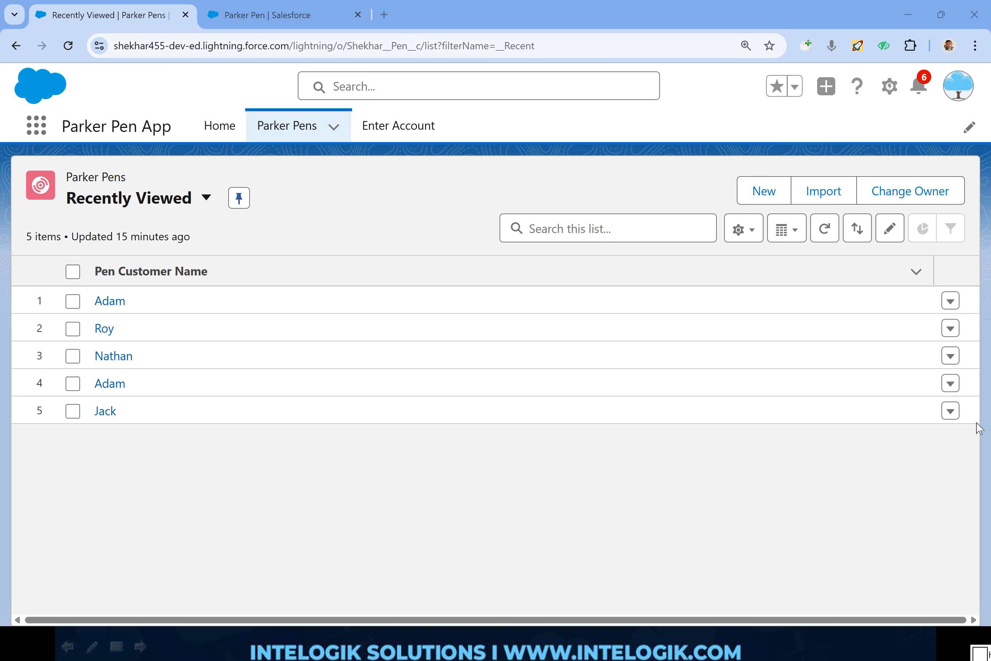
pyautogui.click(951, 301)
pyautogui.click(892, 363)
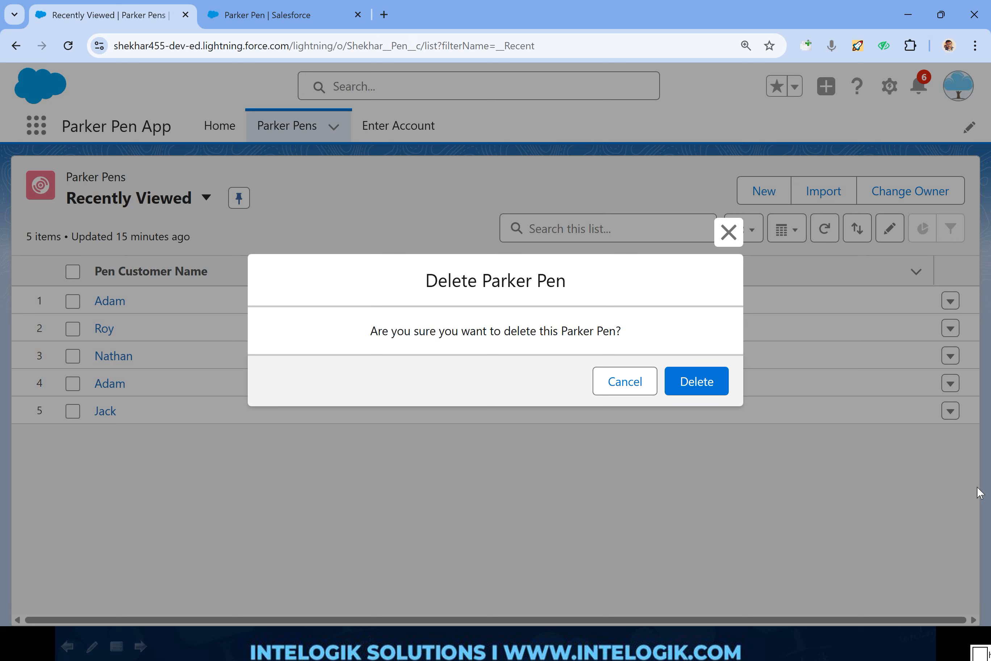
pyautogui.click(729, 233)
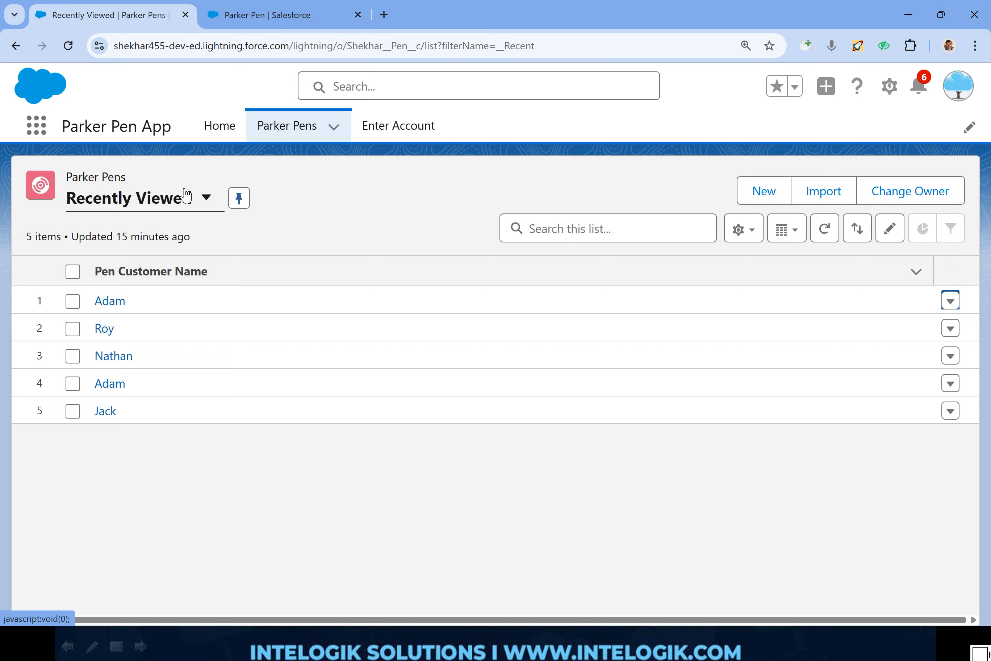
# Step: Find the Recycle Bin by searching the App Launcher for "recycle", view its contents and return to the Parker Pens list
pyautogui.click(37, 126)
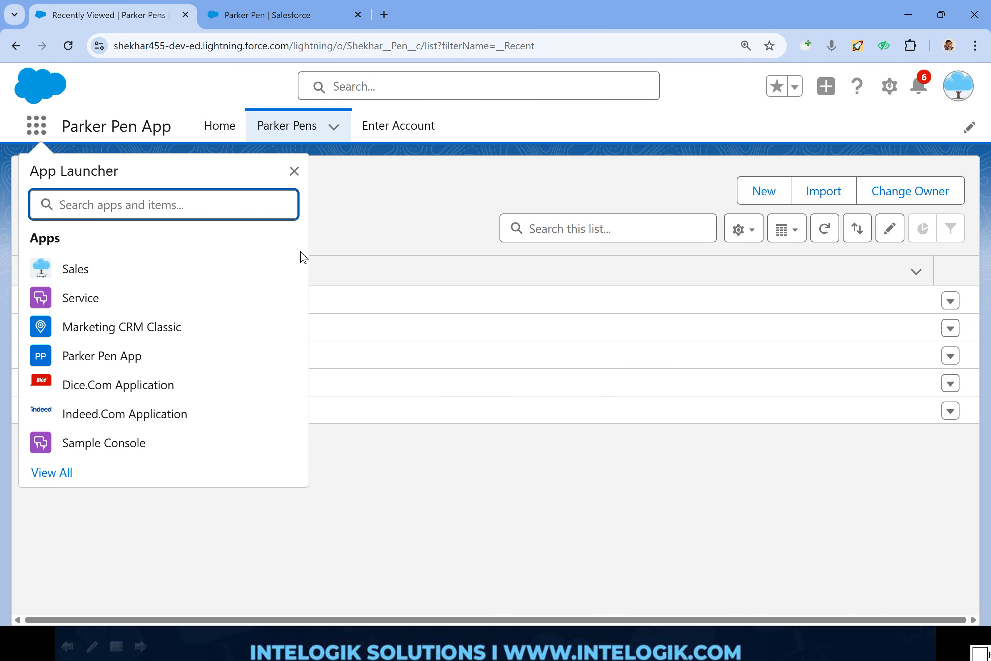
pyautogui.write('recy')
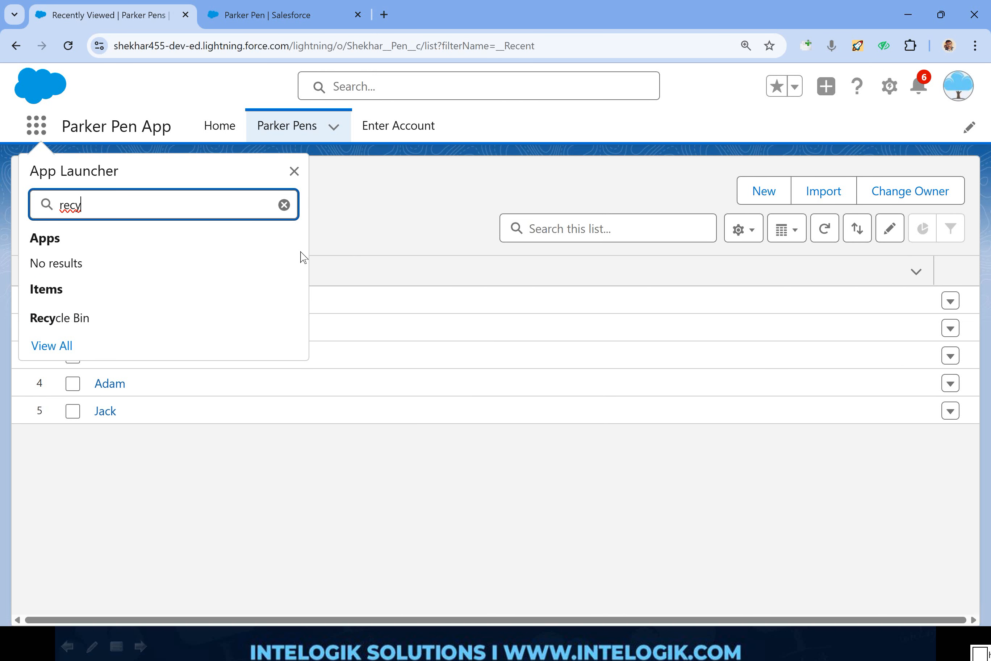
pyautogui.write('cle')
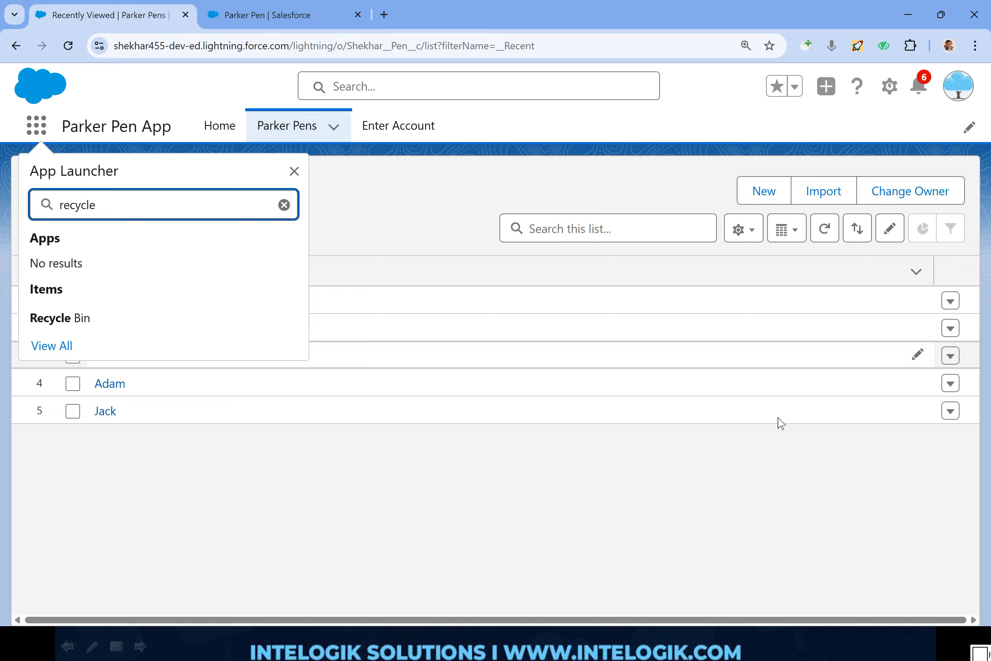
pyautogui.click(975, 485)
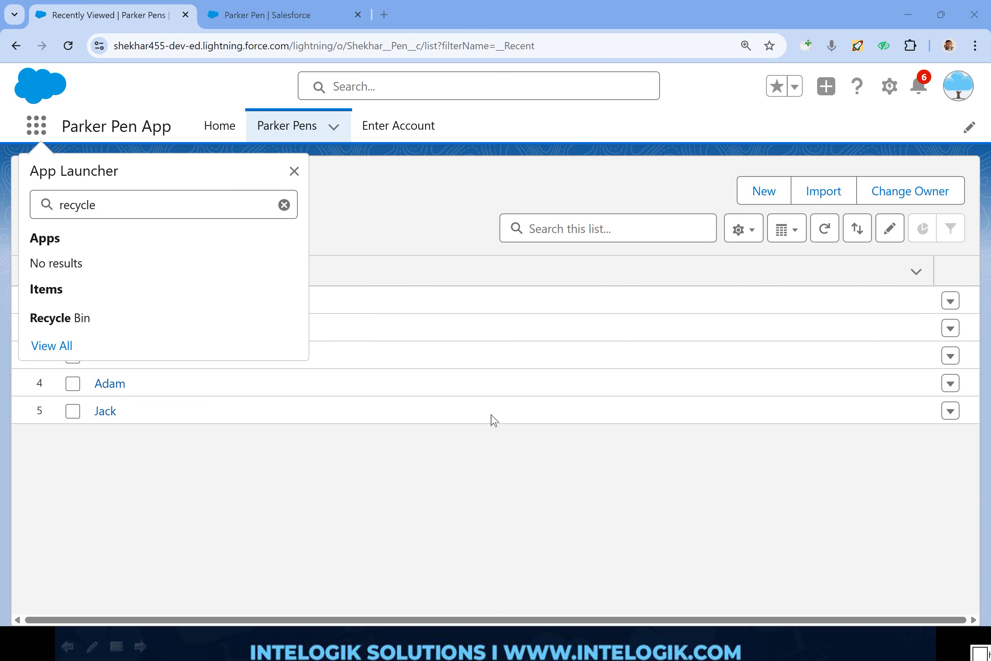
pyautogui.press('Return')
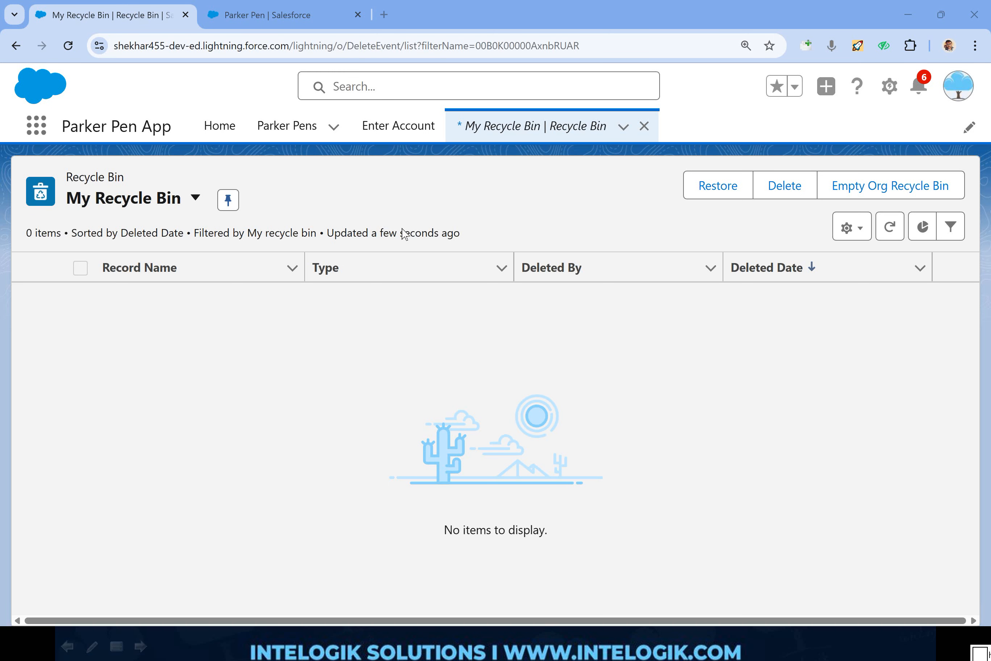
pyautogui.click(286, 126)
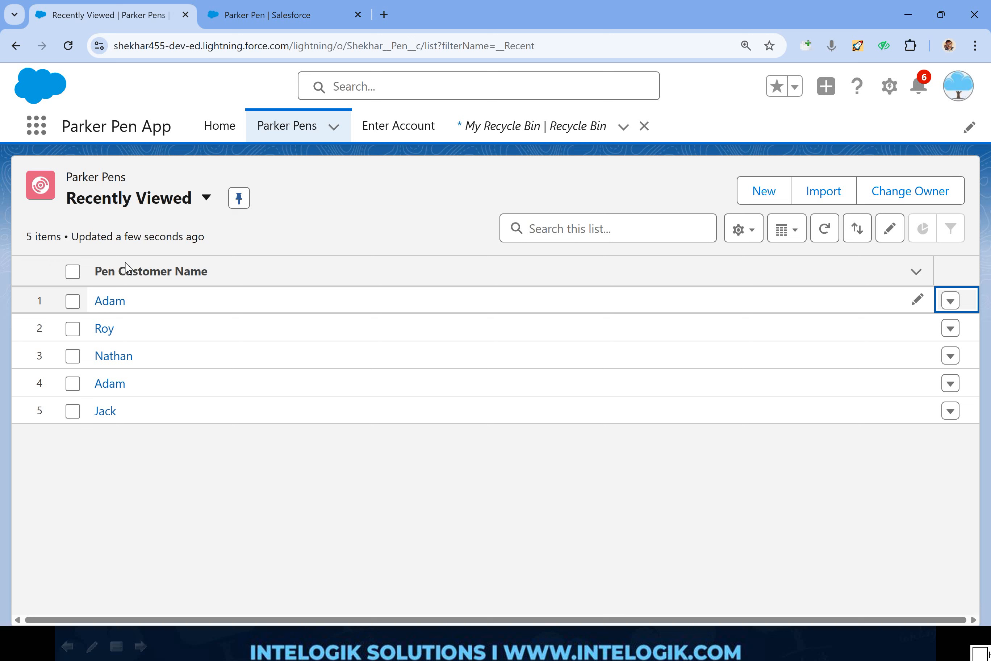
pyautogui.moveTo(125, 267)
pyautogui.mouseDown()
pyautogui.moveTo(177, 398)
pyautogui.moveTo(113, 258)
pyautogui.mouseUp()
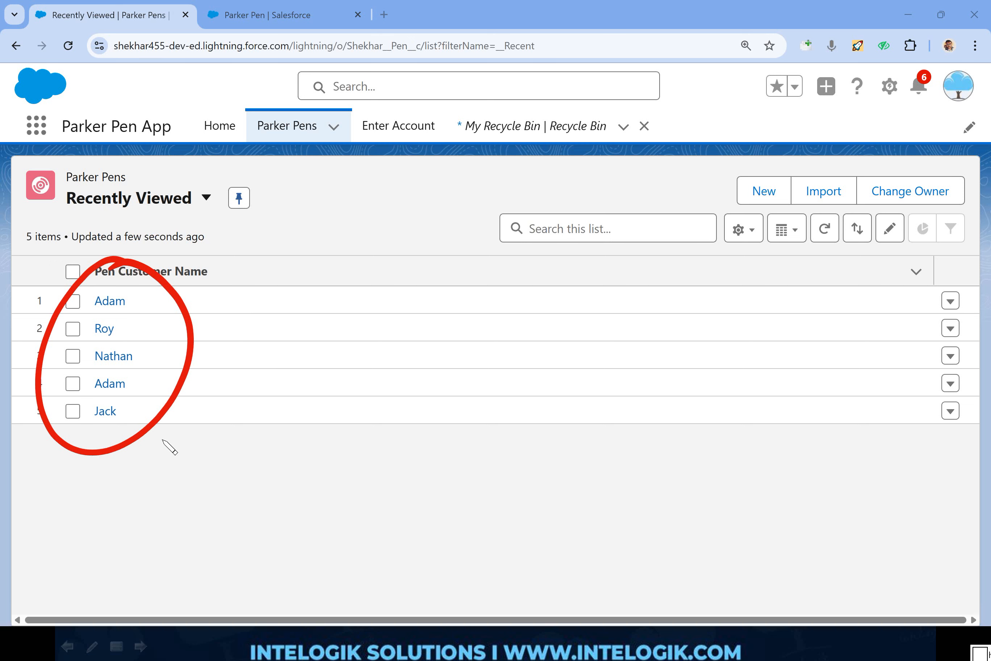
pyautogui.moveTo(169, 471)
pyautogui.mouseDown()
pyautogui.moveTo(171, 443)
pyautogui.moveTo(195, 406)
pyautogui.mouseUp()
pyautogui.moveTo(391, 85)
pyautogui.mouseDown()
pyautogui.moveTo(385, 112)
pyautogui.moveTo(421, 112)
pyautogui.mouseUp()
pyautogui.moveTo(422, 66)
pyautogui.mouseDown()
pyautogui.moveTo(434, 102)
pyautogui.moveTo(443, 71)
pyautogui.moveTo(436, 101)
pyautogui.mouseUp()
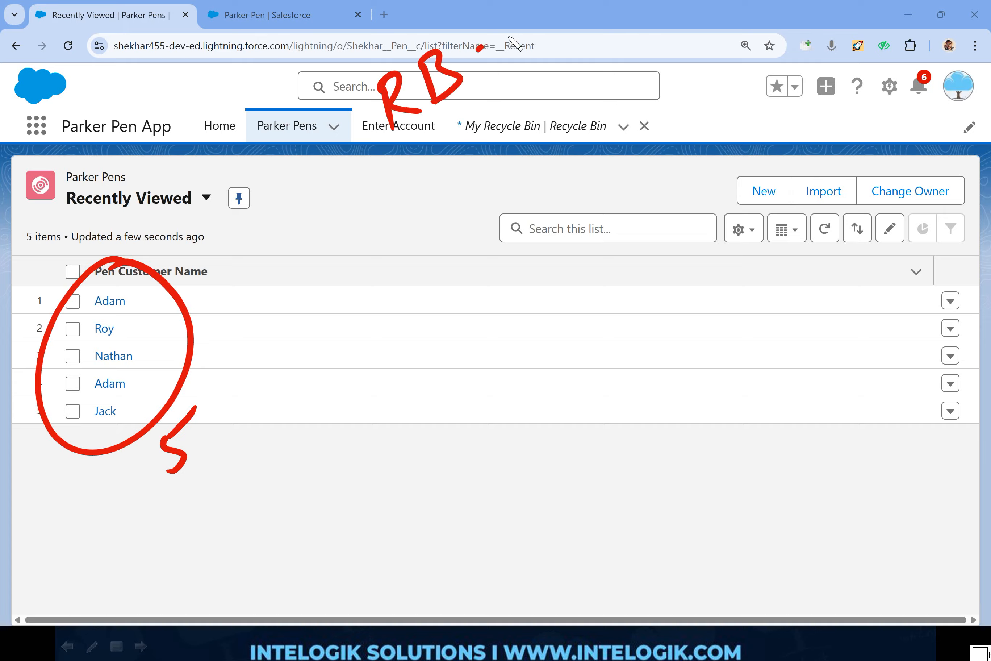
pyautogui.moveTo(479, 49); pyautogui.dragTo(517, 91)
pyautogui.moveTo(515, 68); pyautogui.dragTo(536, 80)
pyautogui.moveTo(479, 132)
pyautogui.mouseDown()
pyautogui.moveTo(497, 150)
pyautogui.moveTo(517, 143)
pyautogui.mouseUp()
pyautogui.moveTo(543, 144); pyautogui.dragTo(538, 102)
pyautogui.moveTo(538, 103)
pyautogui.mouseDown()
pyautogui.moveTo(532, 125)
pyautogui.moveTo(575, 125)
pyautogui.mouseUp()
pyautogui.click(227, 410)
pyautogui.moveTo(227, 410); pyautogui.dragTo(233, 442)
pyautogui.moveTo(226, 410); pyautogui.dragTo(273, 412)
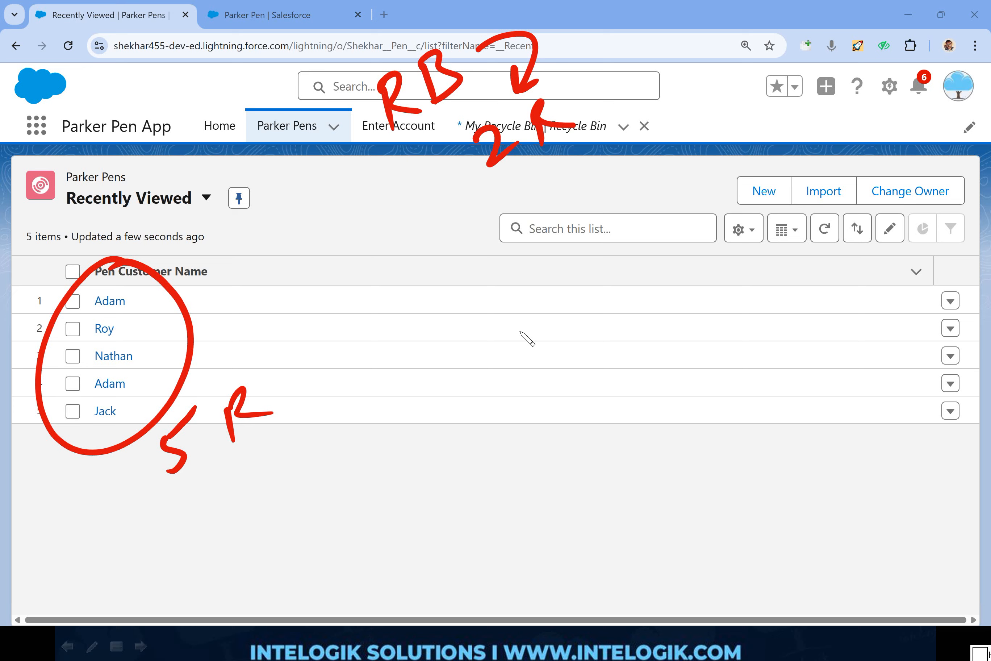
pyautogui.moveTo(516, 316)
pyautogui.mouseDown()
pyautogui.moveTo(522, 352)
pyautogui.moveTo(538, 301)
pyautogui.mouseUp()
pyautogui.moveTo(520, 331)
pyautogui.mouseDown()
pyautogui.moveTo(535, 326)
pyautogui.moveTo(551, 339)
pyautogui.mouseUp()
pyautogui.moveTo(594, 304); pyautogui.dragTo(621, 292)
pyautogui.moveTo(597, 318); pyautogui.dragTo(625, 302)
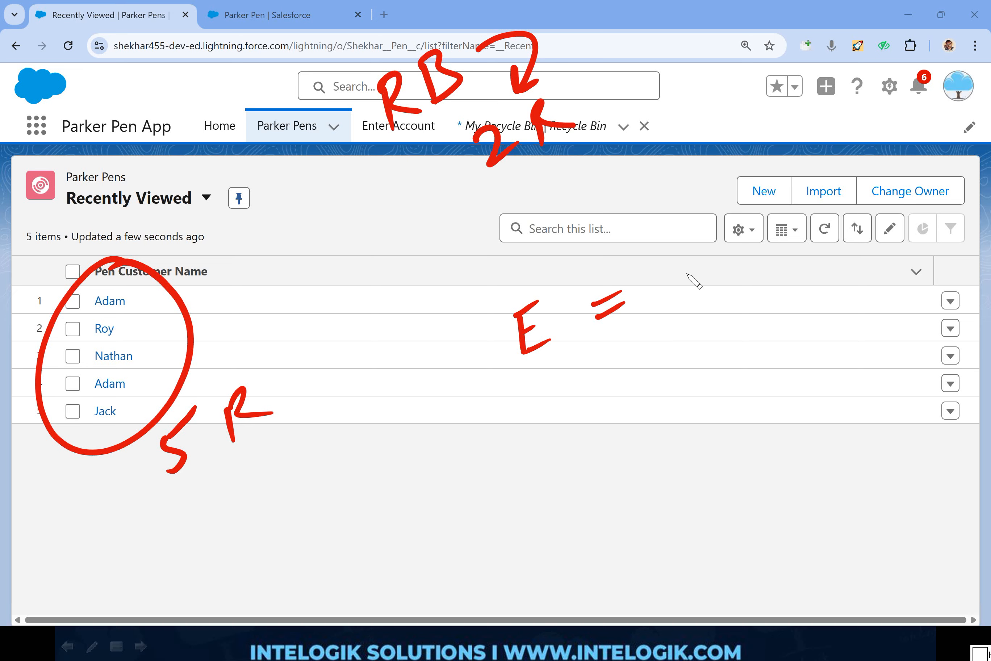
pyautogui.moveTo(688, 288)
pyautogui.mouseDown()
pyautogui.moveTo(708, 242)
pyautogui.moveTo(751, 242)
pyautogui.moveTo(737, 271)
pyautogui.mouseUp()
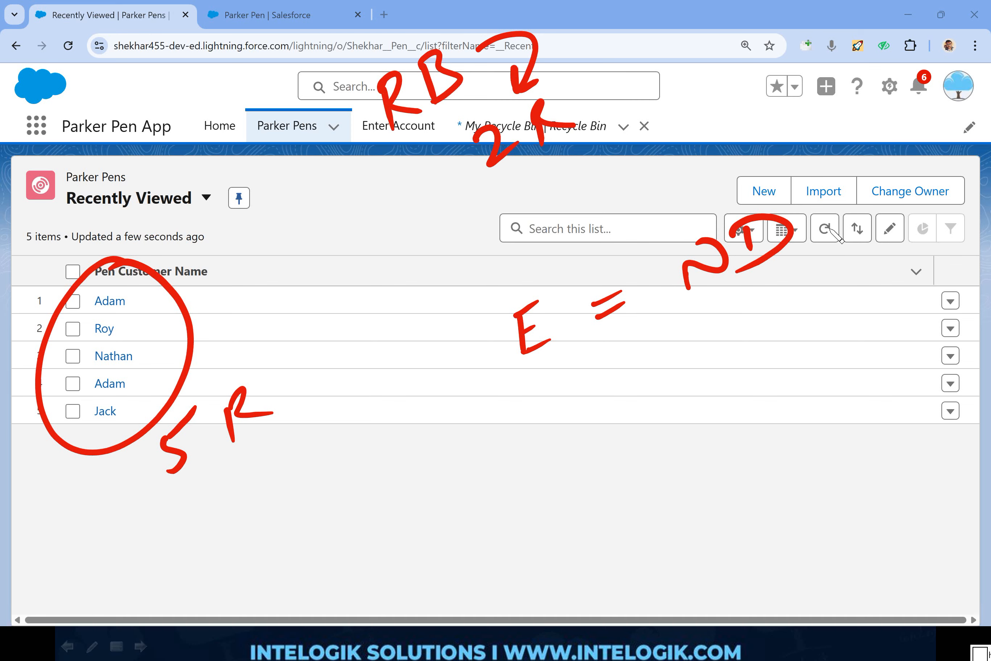
pyautogui.moveTo(816, 201); pyautogui.dragTo(866, 173)
pyautogui.moveTo(866, 172); pyautogui.dragTo(857, 185)
pyautogui.moveTo(898, 149)
pyautogui.mouseDown()
pyautogui.moveTo(914, 159)
pyautogui.moveTo(890, 158)
pyautogui.mouseUp()
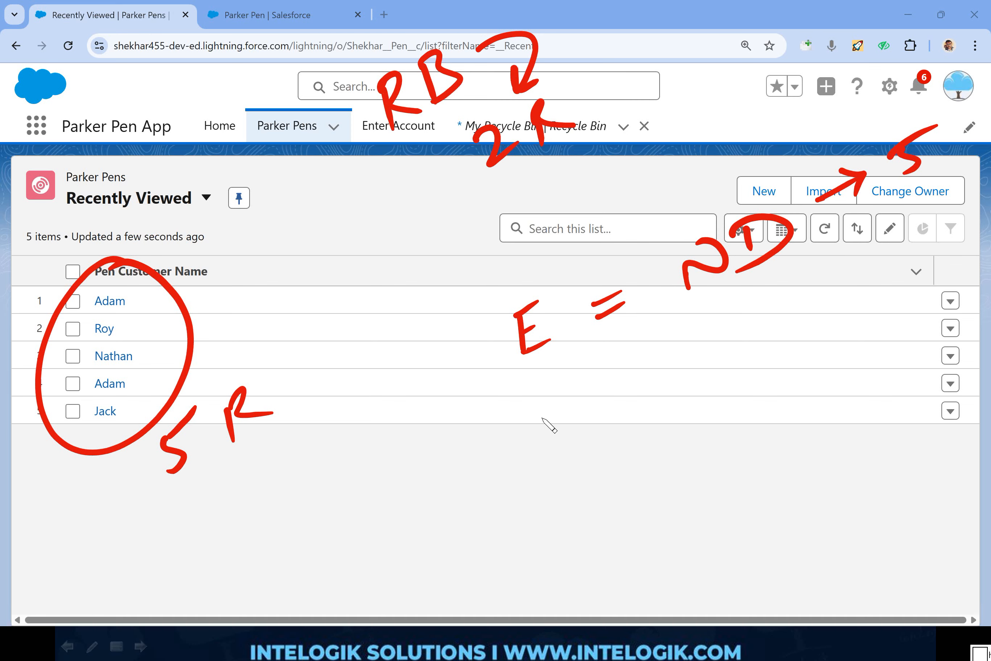
pyautogui.moveTo(534, 417)
pyautogui.mouseDown()
pyautogui.moveTo(540, 465)
pyautogui.moveTo(550, 403)
pyautogui.mouseUp()
pyautogui.moveTo(539, 436)
pyautogui.mouseDown()
pyautogui.moveTo(550, 428)
pyautogui.moveTo(559, 446)
pyautogui.mouseUp()
pyautogui.moveTo(588, 401)
pyautogui.mouseDown()
pyautogui.moveTo(578, 435)
pyautogui.moveTo(611, 421)
pyautogui.mouseUp()
pyautogui.moveTo(584, 422); pyautogui.dragTo(612, 423)
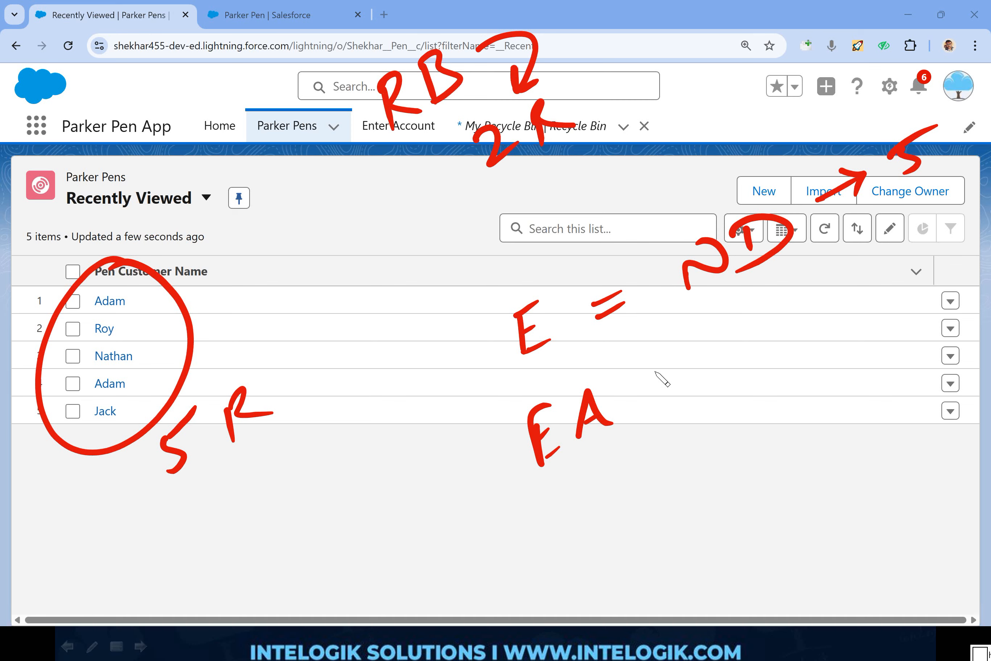
pyautogui.moveTo(639, 381)
pyautogui.mouseDown()
pyautogui.moveTo(666, 370)
pyautogui.moveTo(668, 385)
pyautogui.mouseUp()
pyautogui.moveTo(711, 346); pyautogui.dragTo(708, 382)
pyautogui.moveTo(759, 338); pyautogui.dragTo(793, 326)
pyautogui.moveTo(811, 321); pyautogui.dragTo(847, 284)
pyautogui.moveTo(851, 297)
pyautogui.mouseDown()
pyautogui.moveTo(891, 268)
pyautogui.moveTo(921, 310)
pyautogui.mouseUp()
pyautogui.moveTo(922, 284); pyautogui.dragTo(931, 296)
pyautogui.moveTo(874, 360)
pyautogui.mouseDown()
pyautogui.moveTo(903, 365)
pyautogui.moveTo(898, 394)
pyautogui.mouseUp()
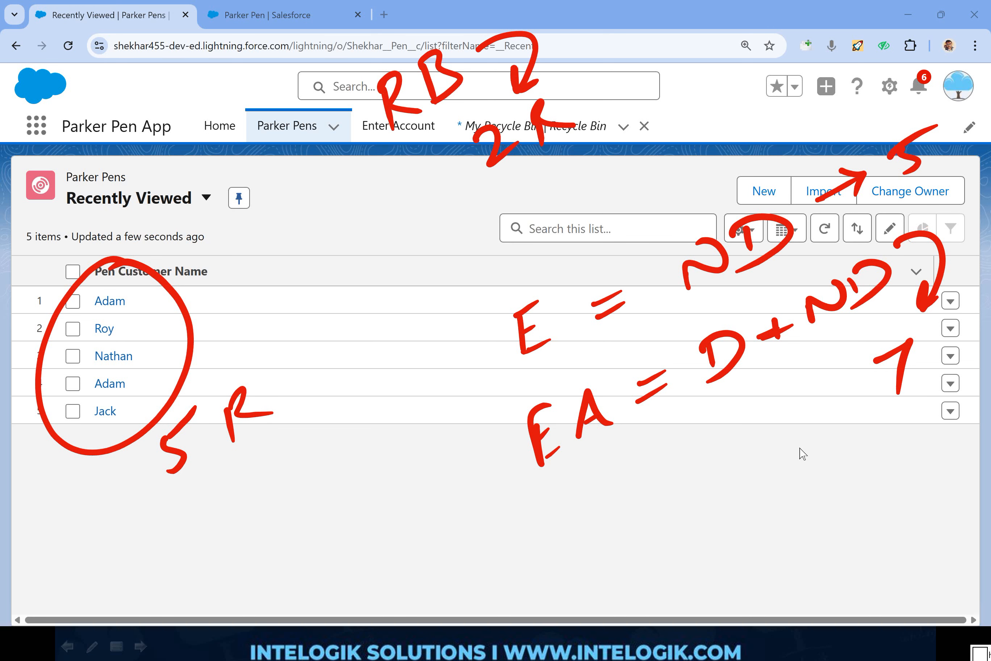
pyautogui.press('Escape')
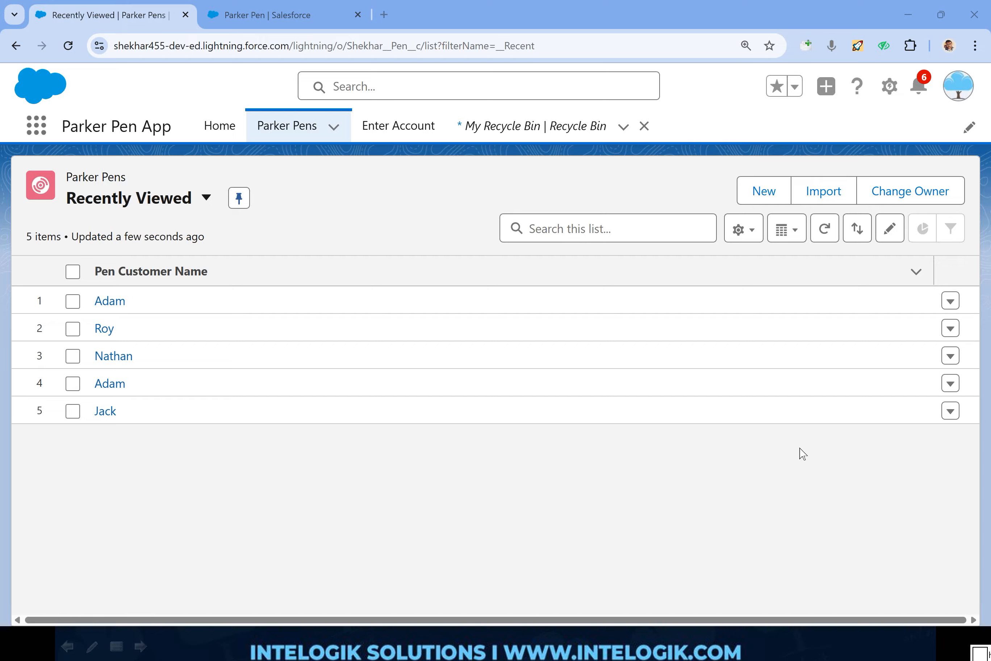
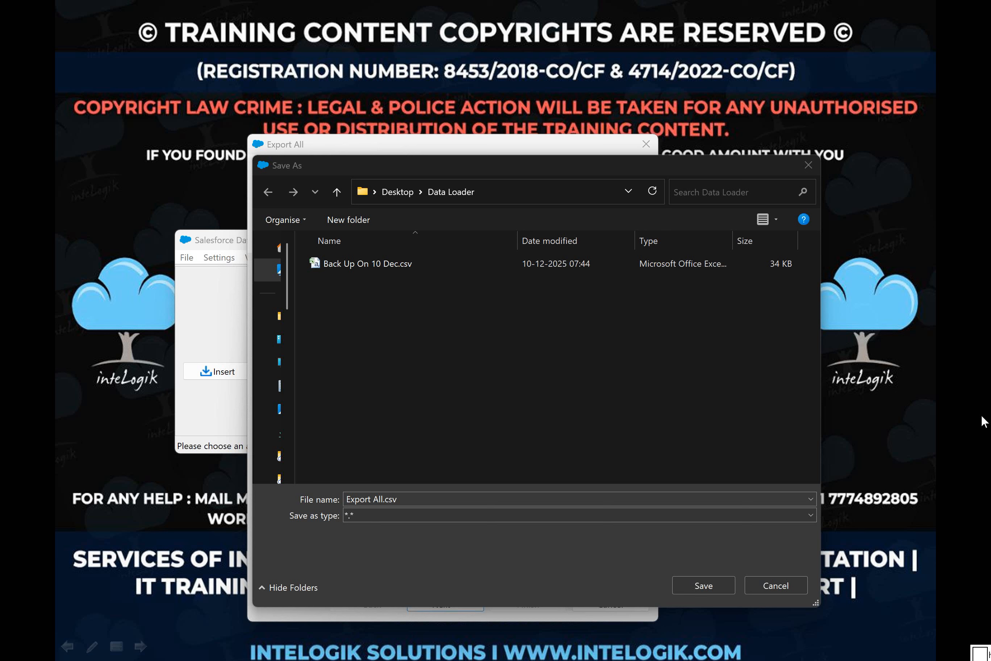
# Step: Run Export All for Parker Pen with all fields into Export All.csv in the Data Loader folder, and open the resulting file in Excel
pyautogui.click(708, 591)
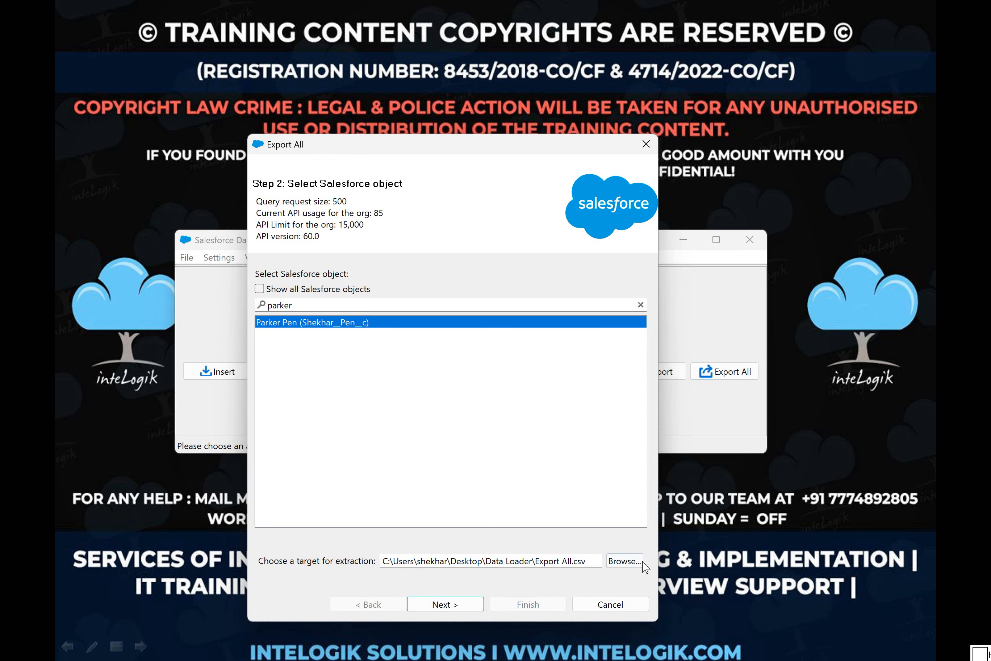
pyautogui.click(463, 609)
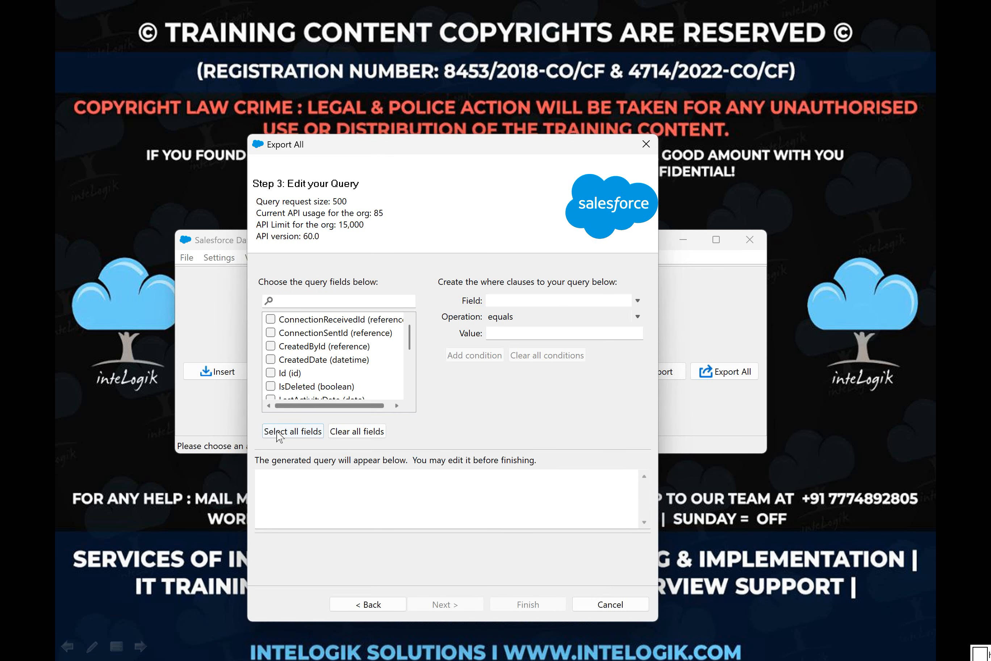
pyautogui.click(292, 432)
pyautogui.press('Return')
pyautogui.click(542, 376)
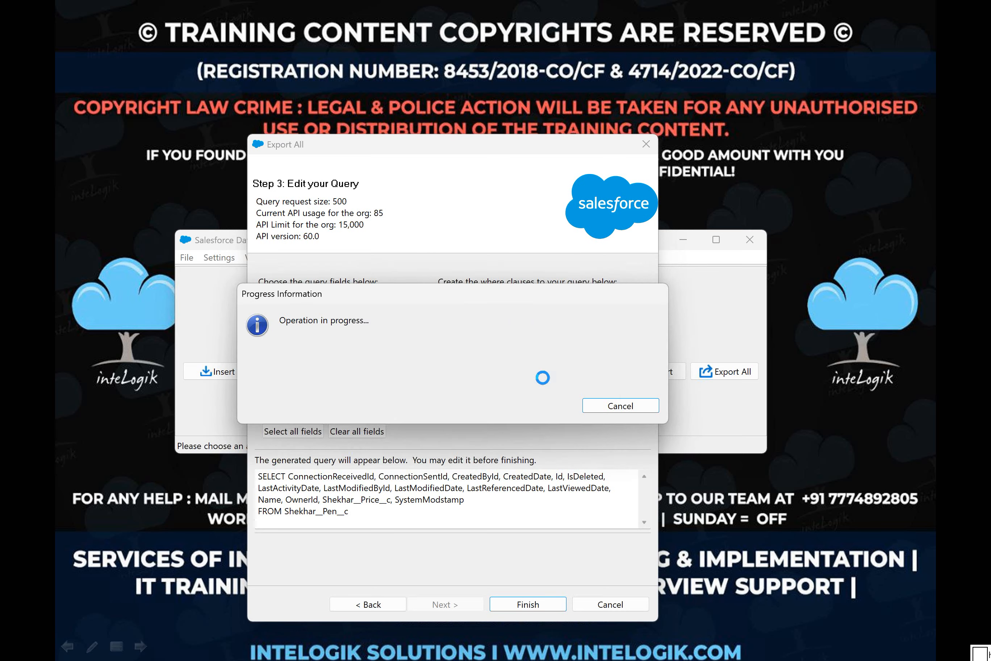
pyautogui.click(594, 383)
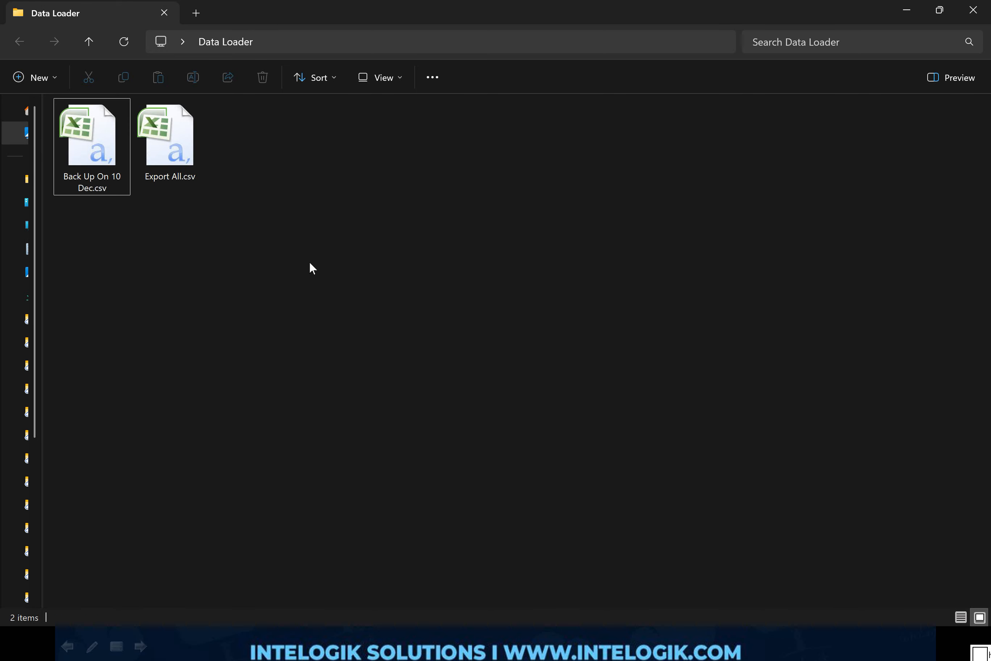
pyautogui.click(168, 161)
pyautogui.doubleClick(168, 159)
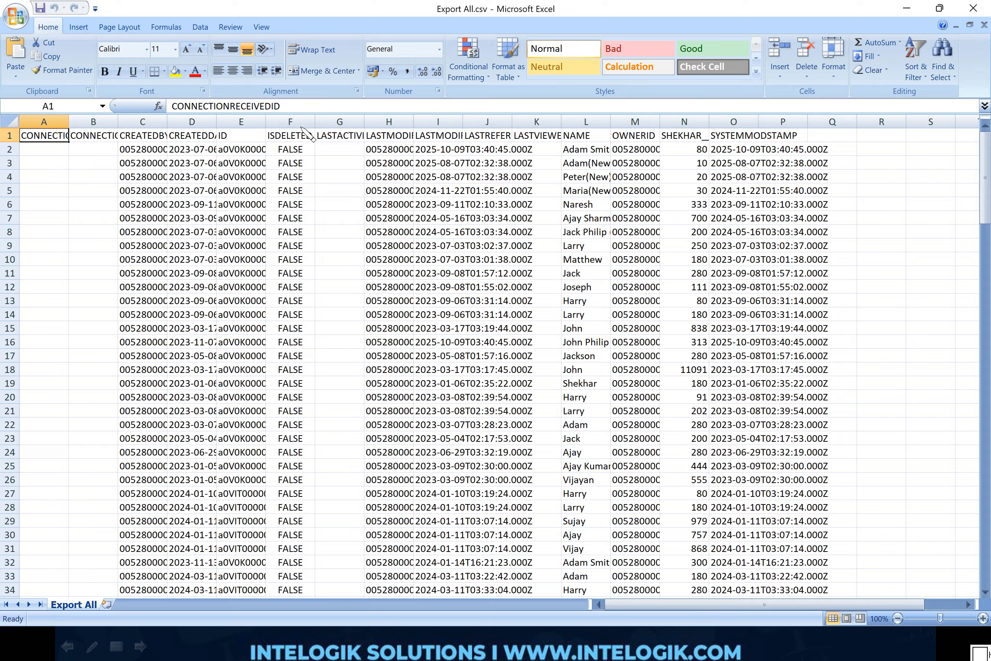
# Step: Circle the ISDELETED header and its FALSE values with the pen, write "= ND" beside FALSE and "T = D" below, and erase the ink
pyautogui.moveTo(304, 102)
pyautogui.mouseDown()
pyautogui.moveTo(258, 90)
pyautogui.moveTo(341, 92)
pyautogui.moveTo(273, 86)
pyautogui.mouseUp()
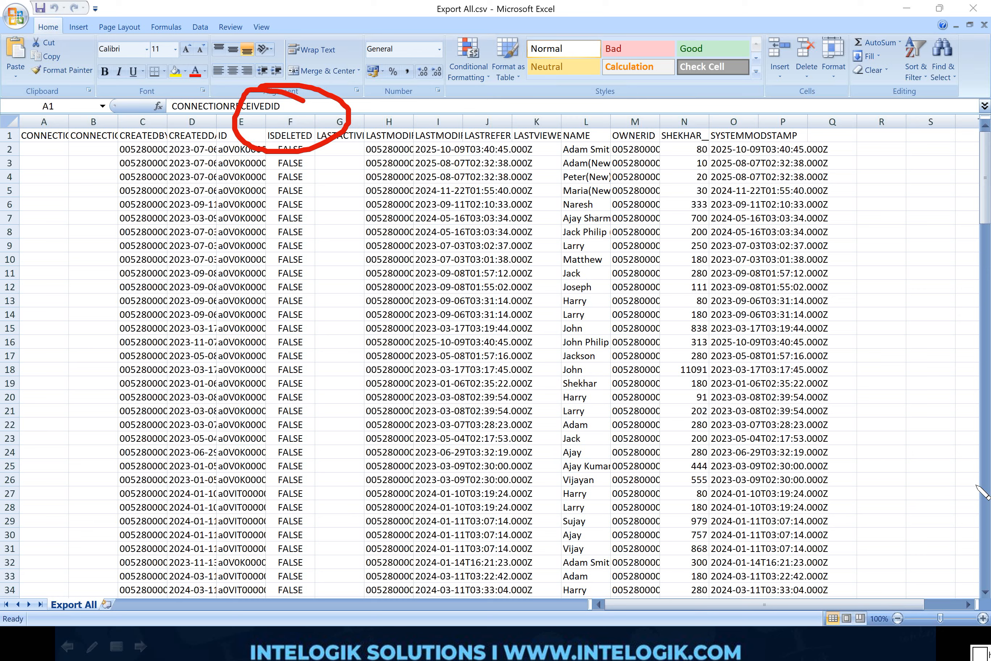
pyautogui.moveTo(307, 294)
pyautogui.mouseDown()
pyautogui.moveTo(258, 330)
pyautogui.moveTo(324, 290)
pyautogui.mouseUp()
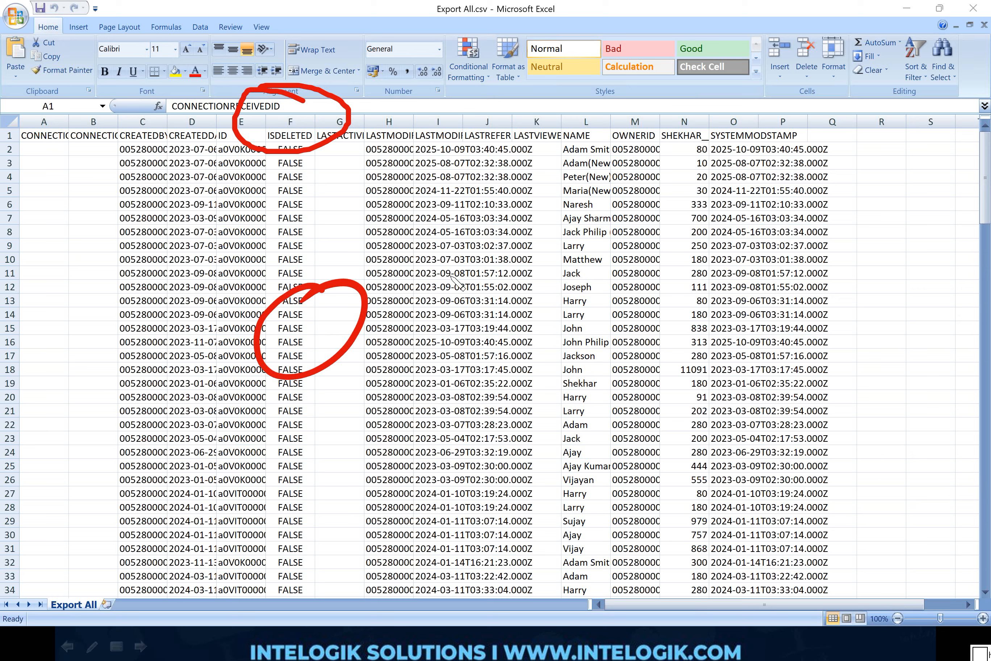
pyautogui.moveTo(473, 265); pyautogui.dragTo(403, 307)
pyautogui.moveTo(469, 282); pyautogui.dragTo(412, 330)
pyautogui.moveTo(530, 263)
pyautogui.mouseDown()
pyautogui.moveTo(599, 196)
pyautogui.moveTo(570, 232)
pyautogui.mouseUp()
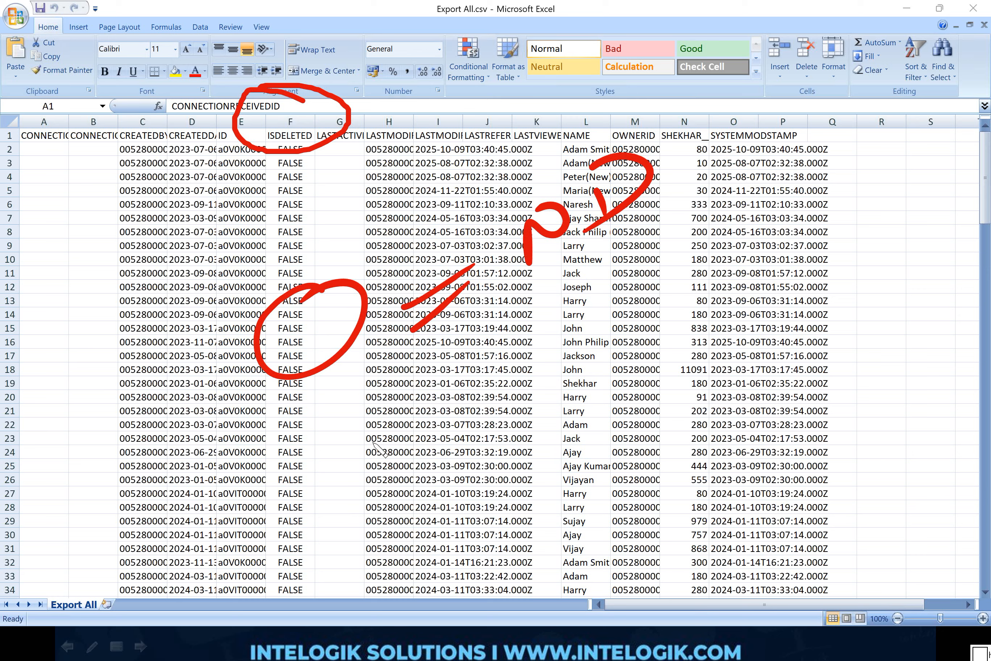
pyautogui.moveTo(342, 432); pyautogui.dragTo(350, 495)
pyautogui.moveTo(311, 456)
pyautogui.mouseDown()
pyautogui.moveTo(370, 405)
pyautogui.moveTo(463, 390)
pyautogui.mouseUp()
pyautogui.moveTo(431, 438); pyautogui.dragTo(472, 404)
pyautogui.moveTo(537, 341); pyautogui.dragTo(531, 400)
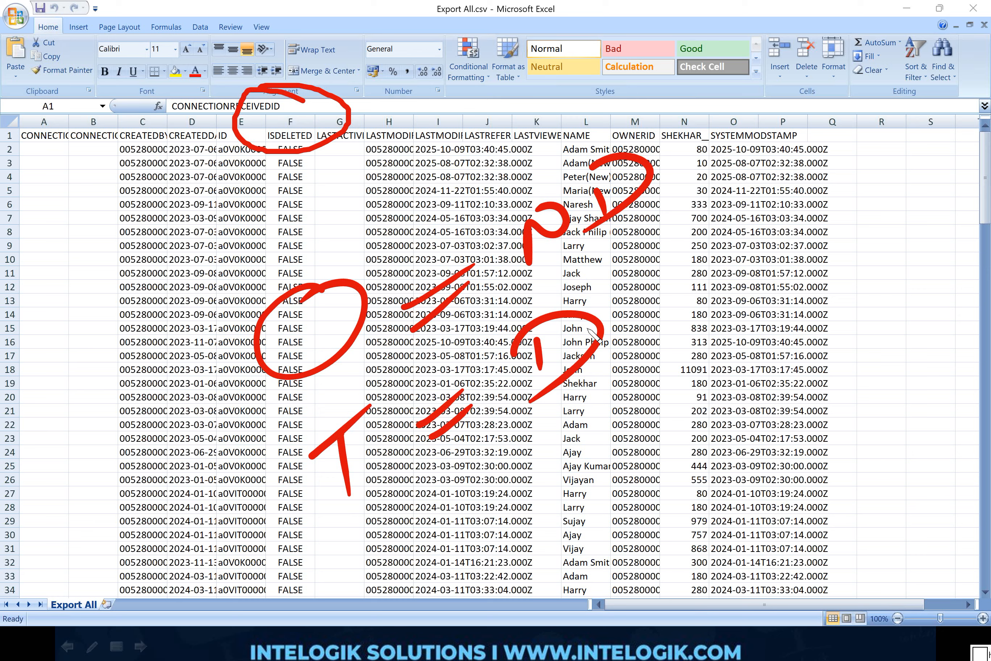
pyautogui.moveTo(629, 309); pyautogui.dragTo(737, 280)
pyautogui.press('e')
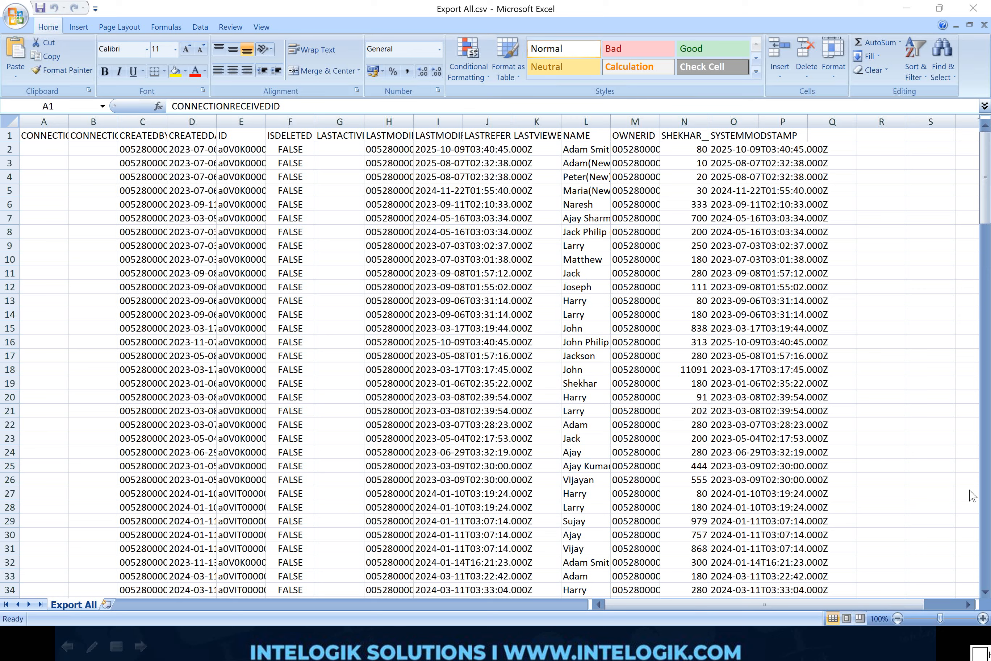
# Step: Switch to the PowerPoint slide show and handwrite "CSV" in red ink on the empty middle area of the slide
pyautogui.hotkey('alt', 'Tab')
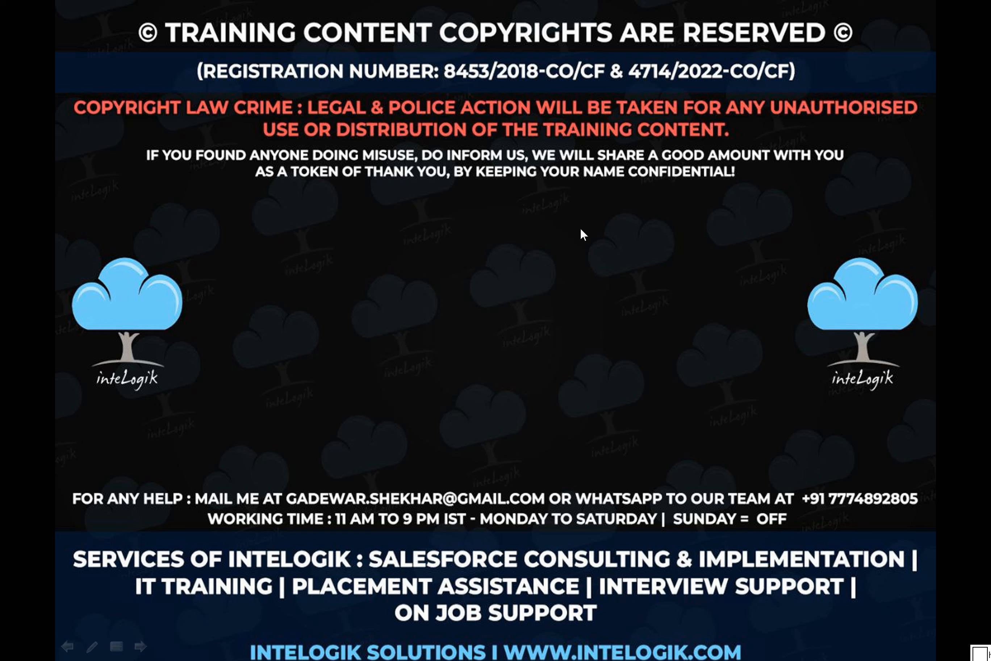
pyautogui.hotkey('ctrl', 'p')
pyautogui.moveTo(594, 232); pyautogui.dragTo(610, 261)
pyautogui.moveTo(650, 212)
pyautogui.mouseDown()
pyautogui.moveTo(621, 247)
pyautogui.moveTo(691, 192)
pyautogui.mouseUp()
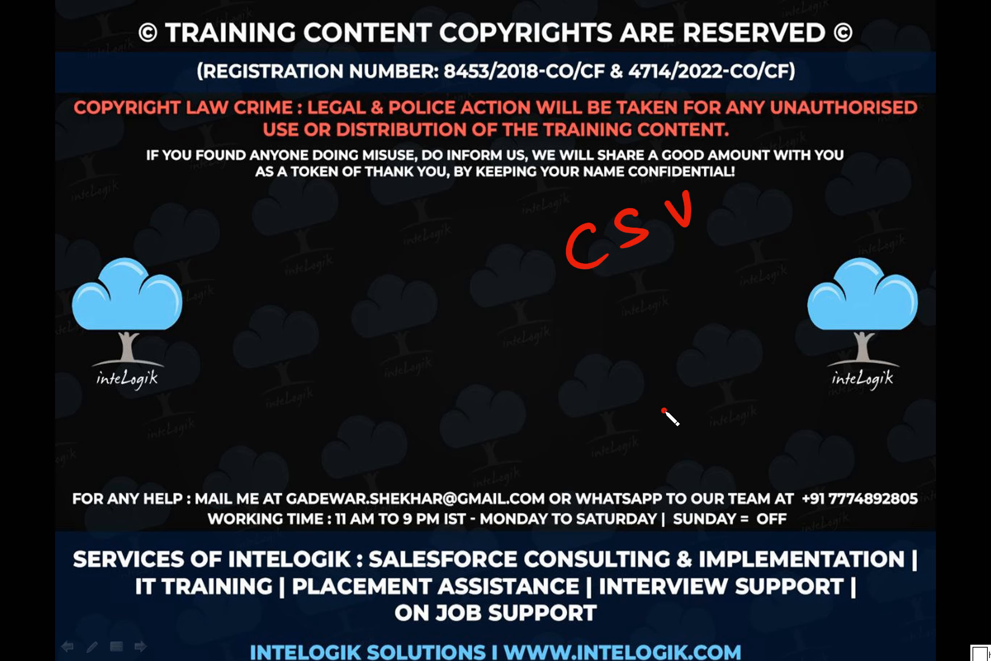
# Step: Handwrite "Excel" below the CSV note, underline it twice and draw a curved arrow leading away from it
pyautogui.moveTo(678, 408)
pyautogui.mouseDown()
pyautogui.moveTo(685, 446)
pyautogui.moveTo(708, 427)
pyautogui.mouseUp()
pyautogui.moveTo(718, 396); pyautogui.dragTo(685, 439)
pyautogui.moveTo(760, 386)
pyautogui.mouseDown()
pyautogui.moveTo(725, 411)
pyautogui.moveTo(792, 388)
pyautogui.mouseUp()
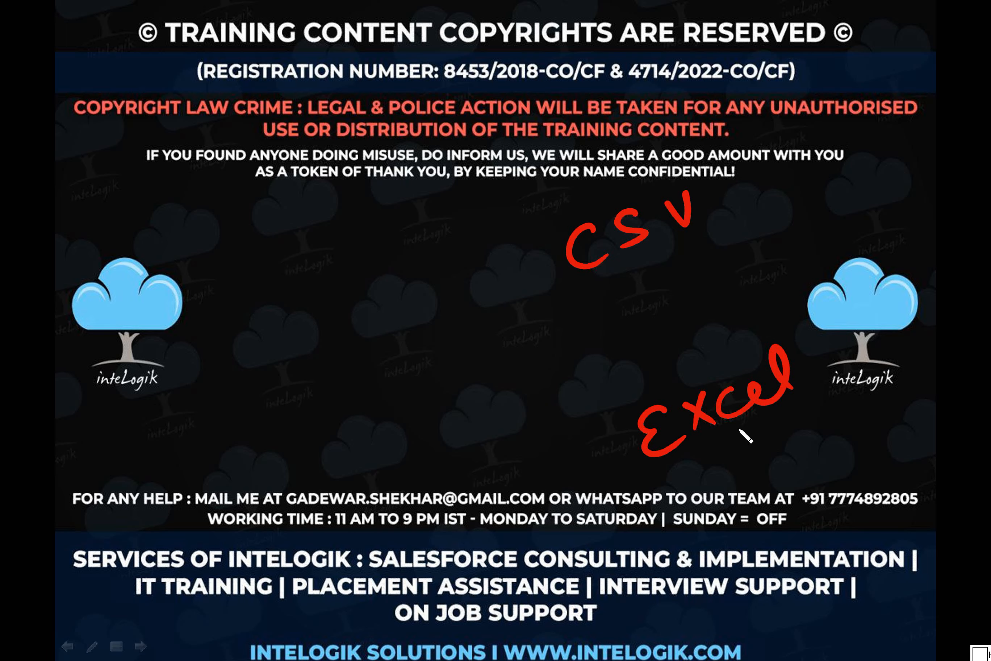
pyautogui.moveTo(645, 487)
pyautogui.mouseDown()
pyautogui.moveTo(804, 407)
pyautogui.moveTo(647, 502)
pyautogui.mouseUp()
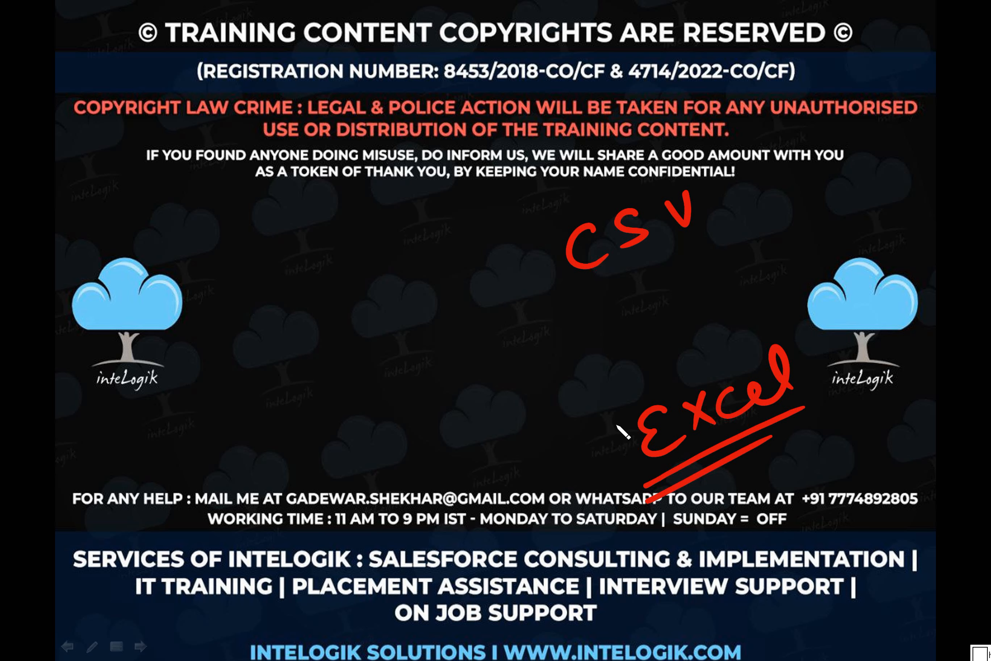
pyautogui.moveTo(618, 431)
pyautogui.mouseDown()
pyautogui.moveTo(482, 452)
pyautogui.moveTo(495, 430)
pyautogui.mouseUp()
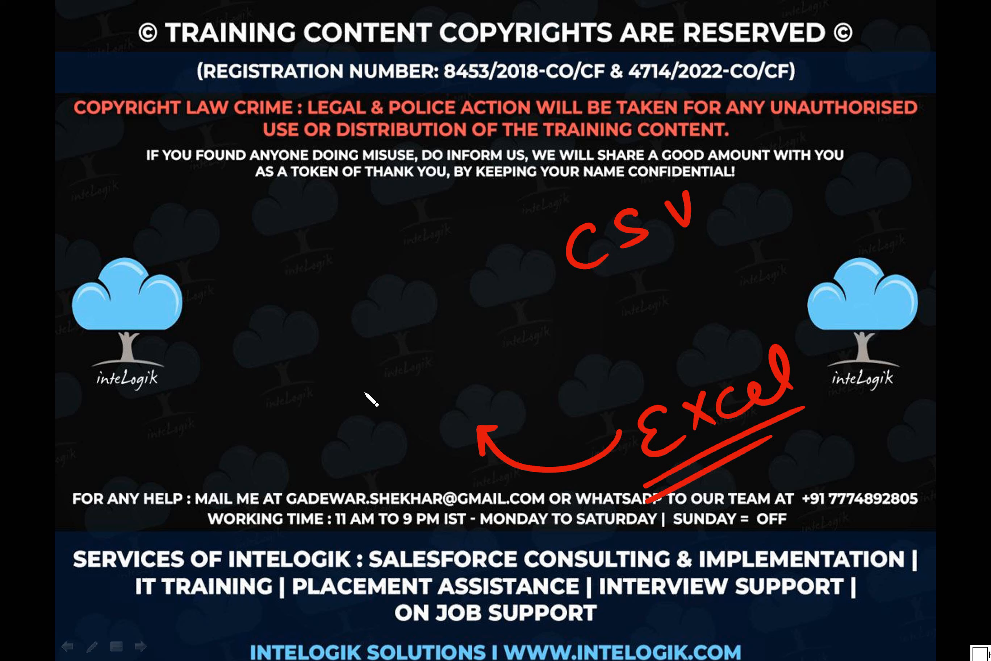